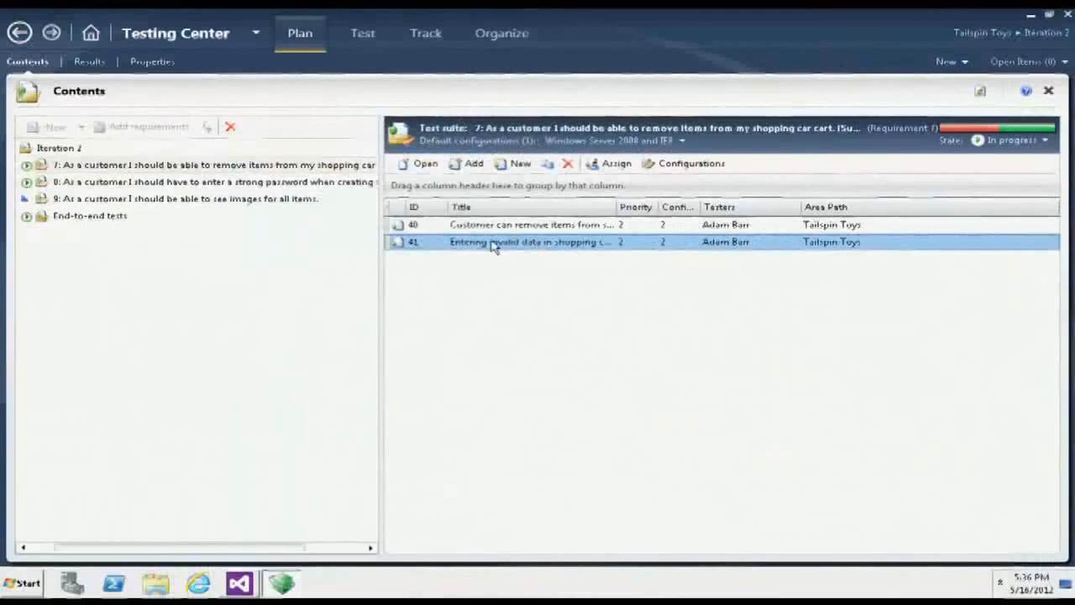
pyautogui.press('Return')
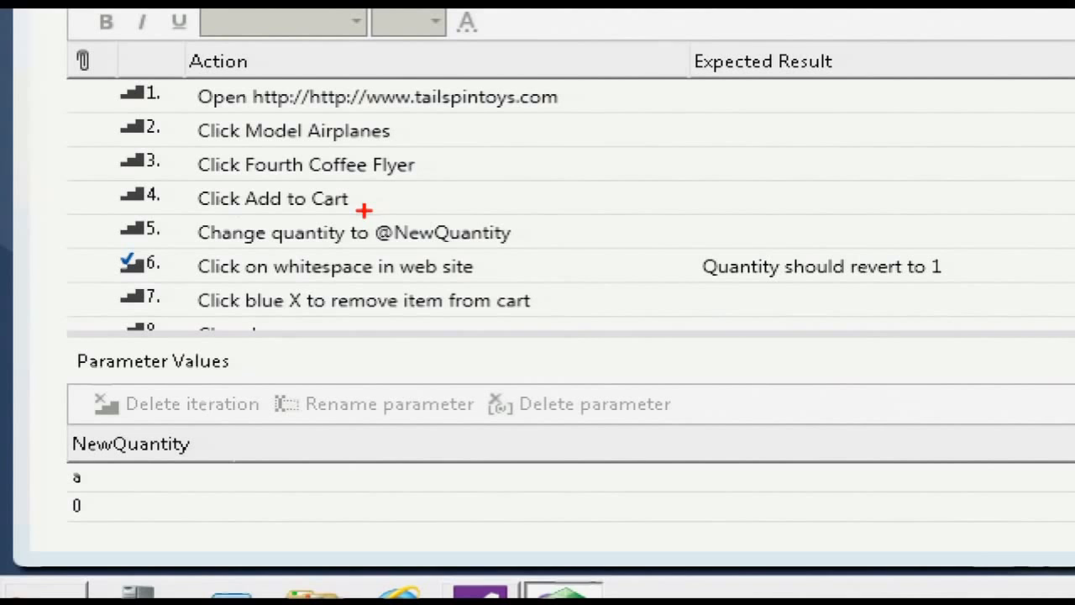
pyautogui.moveTo(363, 209); pyautogui.dragTo(533, 253)
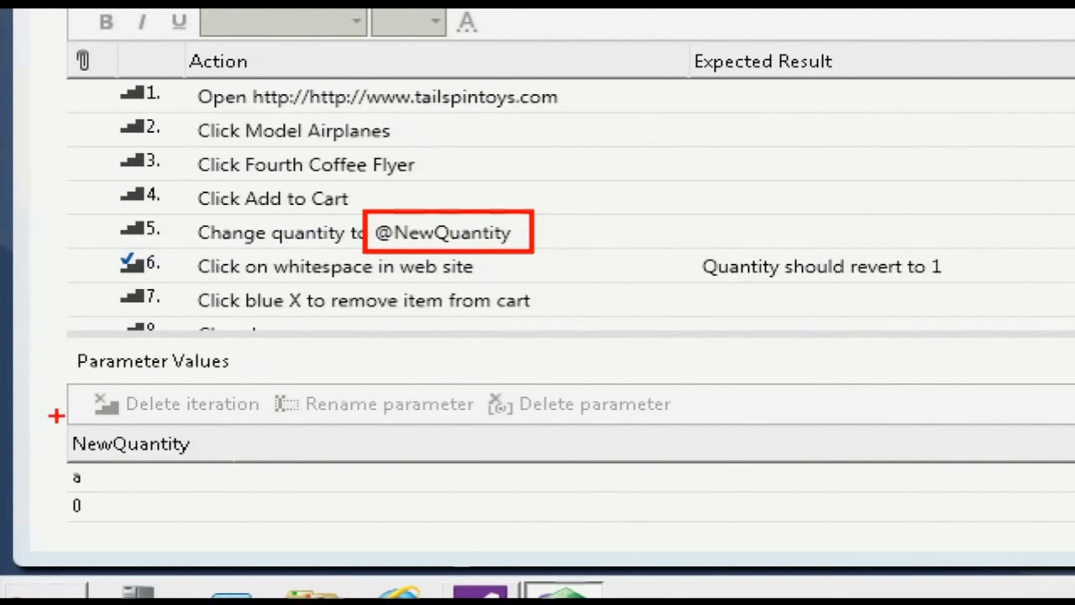
pyautogui.moveTo(56, 418)
pyautogui.mouseDown()
pyautogui.moveTo(154, 471)
pyautogui.moveTo(204, 527)
pyautogui.mouseUp()
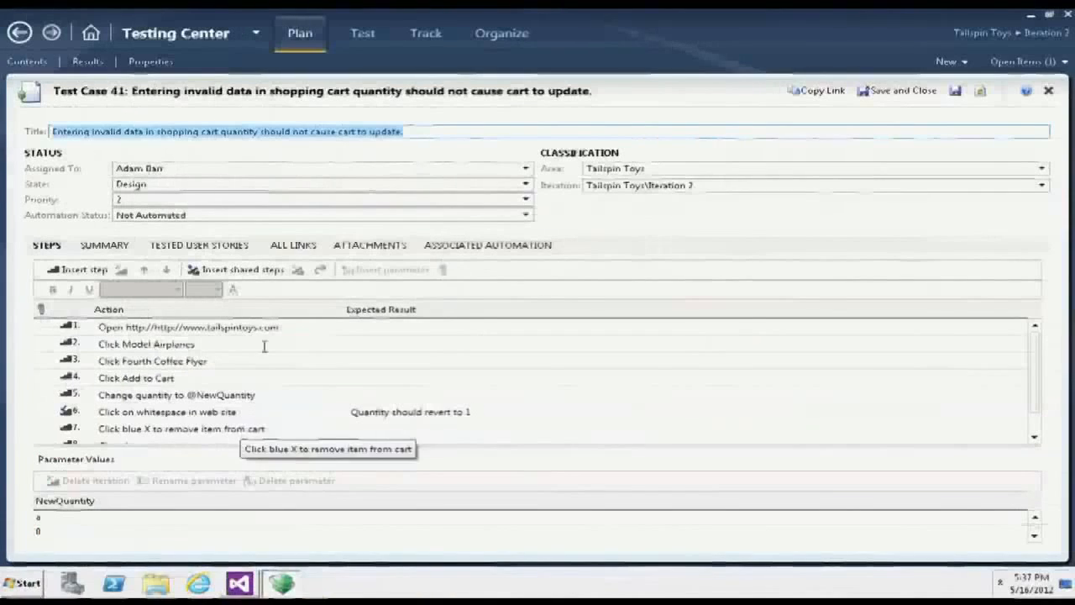
pyautogui.click(1048, 90)
# - Show the Iteration 2 tests available to run and examine the failed and passed tests with their configurations
pyautogui.click(363, 34)
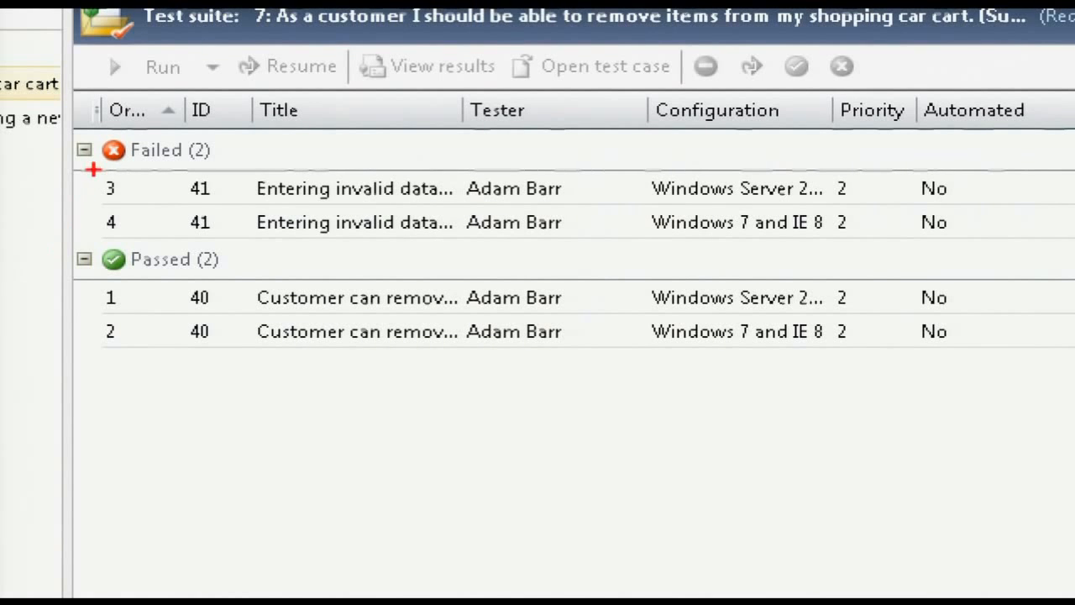
pyautogui.moveTo(92, 170)
pyautogui.mouseDown()
pyautogui.moveTo(443, 223)
pyautogui.moveTo(664, 242)
pyautogui.mouseUp()
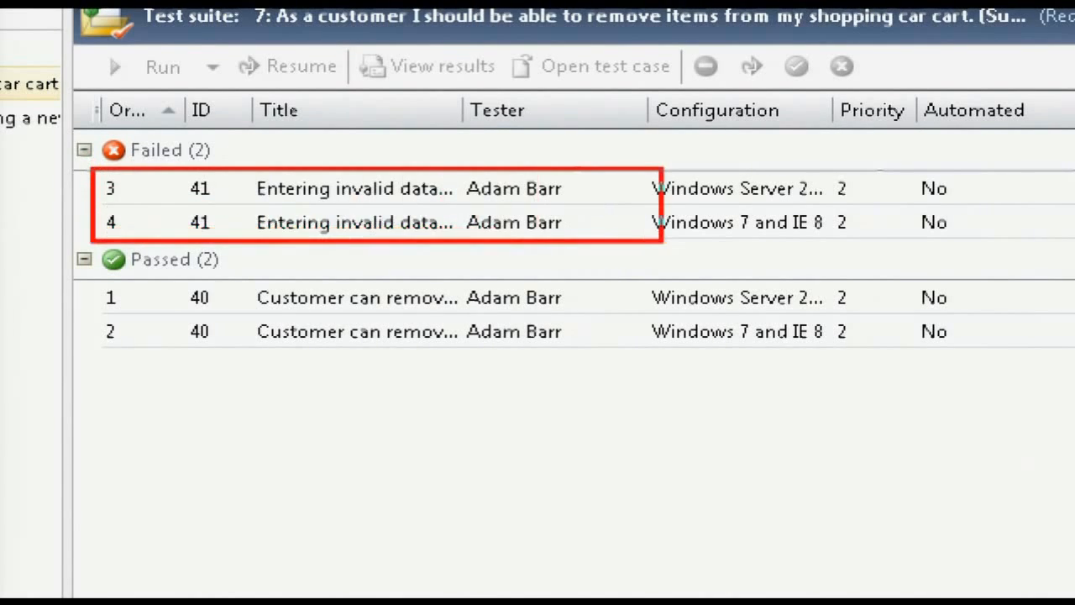
pyautogui.moveTo(86, 276)
pyautogui.mouseDown()
pyautogui.moveTo(442, 367)
pyautogui.moveTo(617, 351)
pyautogui.mouseUp()
pyautogui.moveTo(643, 134)
pyautogui.mouseDown()
pyautogui.moveTo(761, 252)
pyautogui.moveTo(858, 374)
pyautogui.mouseUp()
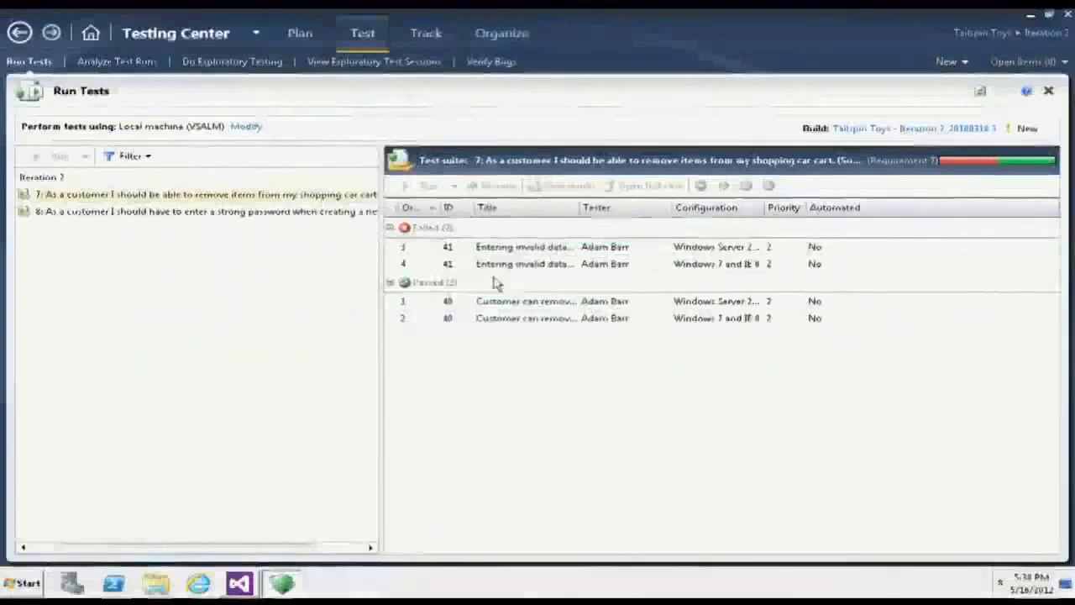
# - Run test case 41 for Windows 7 and IE 8, start the test and play back the recorded actions of steps 1 to 6
pyautogui.click(475, 263)
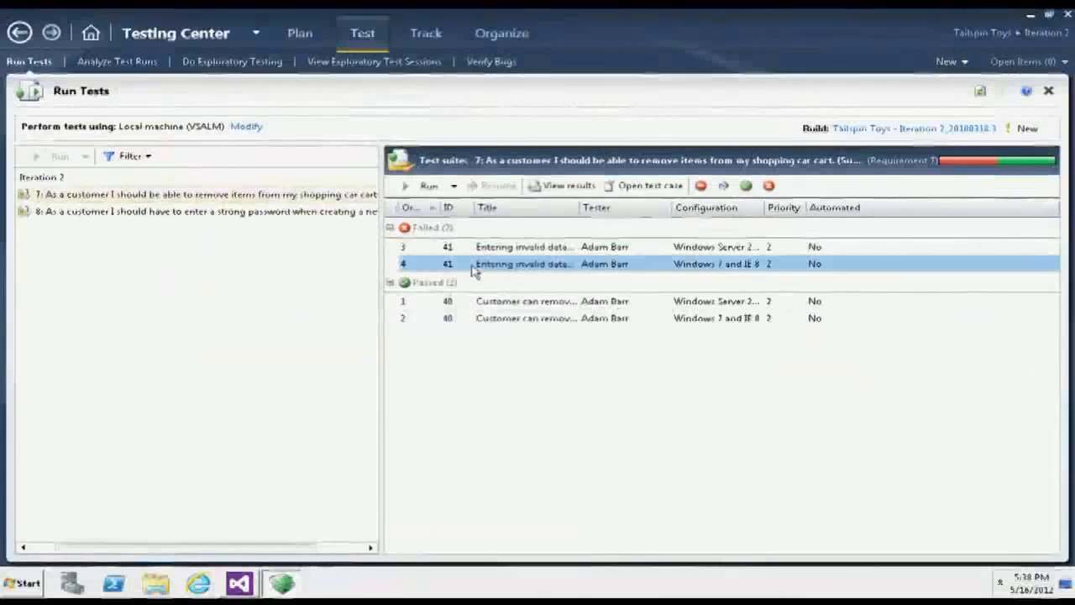
pyautogui.click(424, 187)
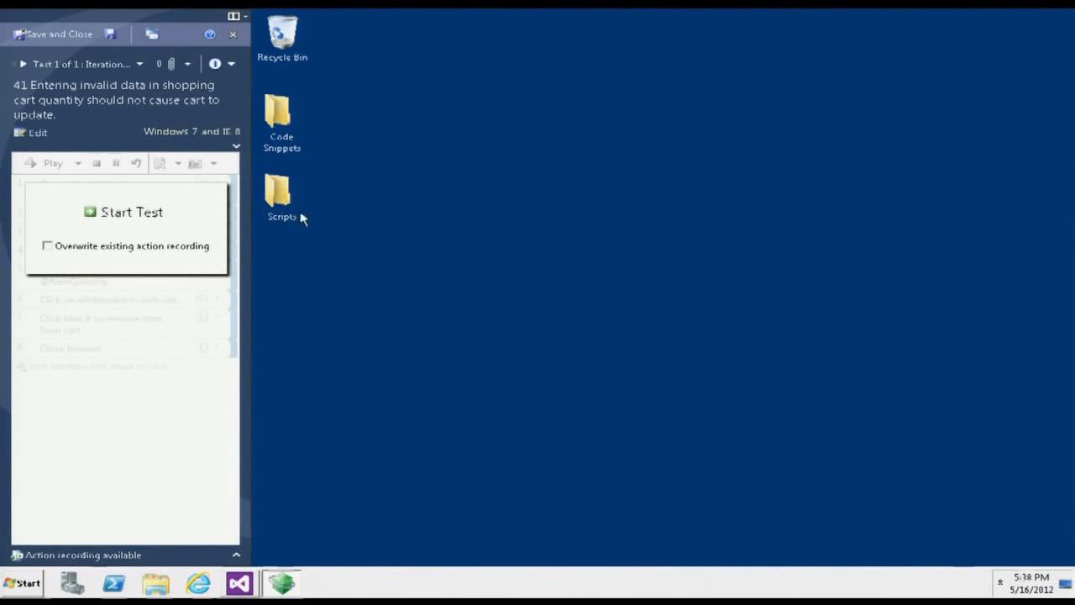
pyautogui.click(122, 212)
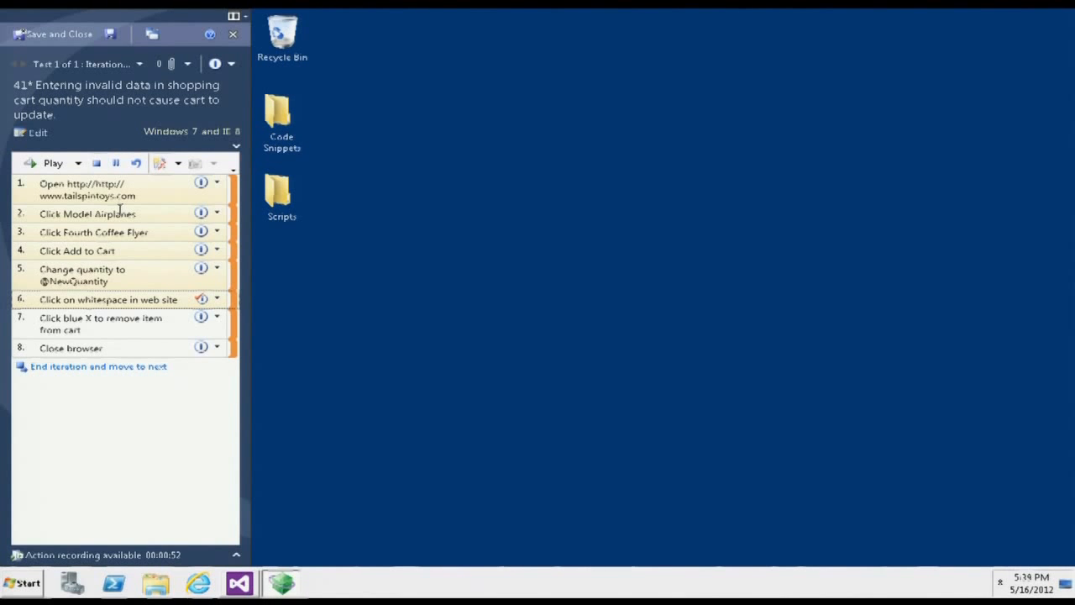
pyautogui.click(40, 167)
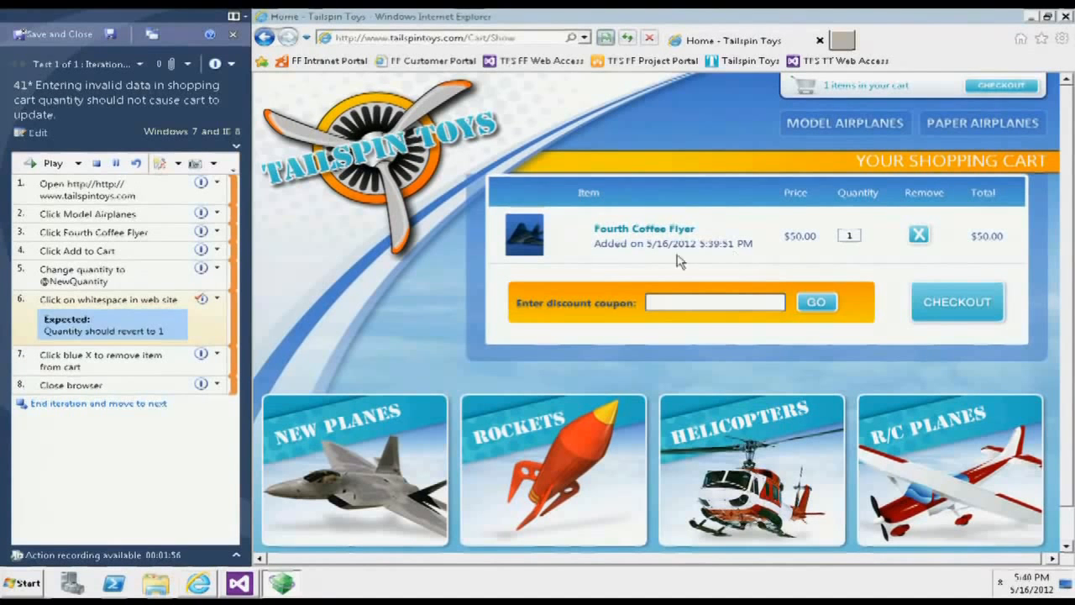
# - Mark step 6 as passed and play back the recorded actions of steps 7 and 8
pyautogui.click(220, 299)
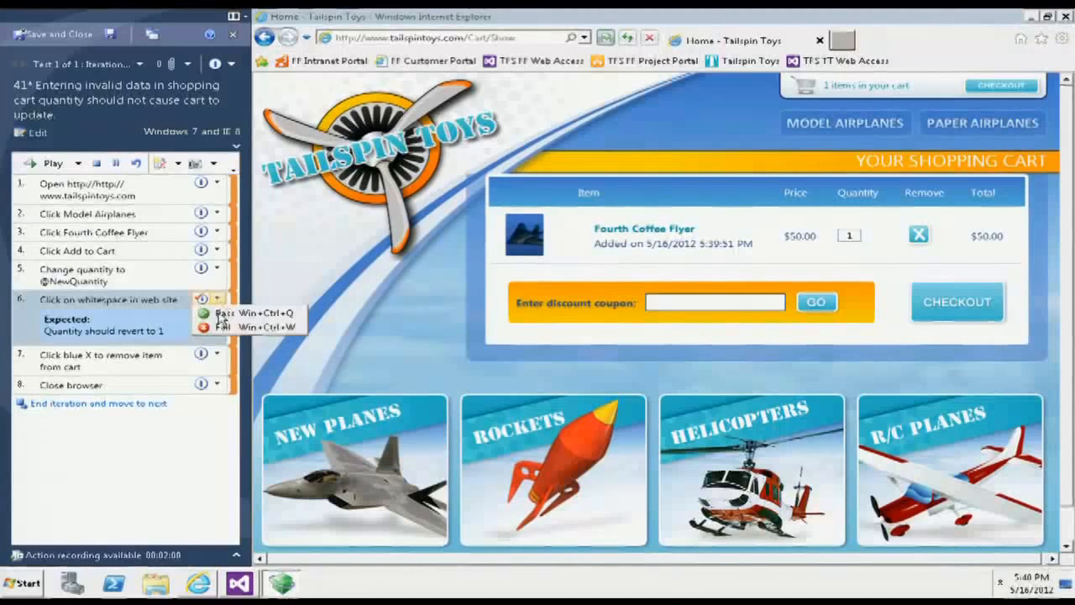
pyautogui.click(211, 316)
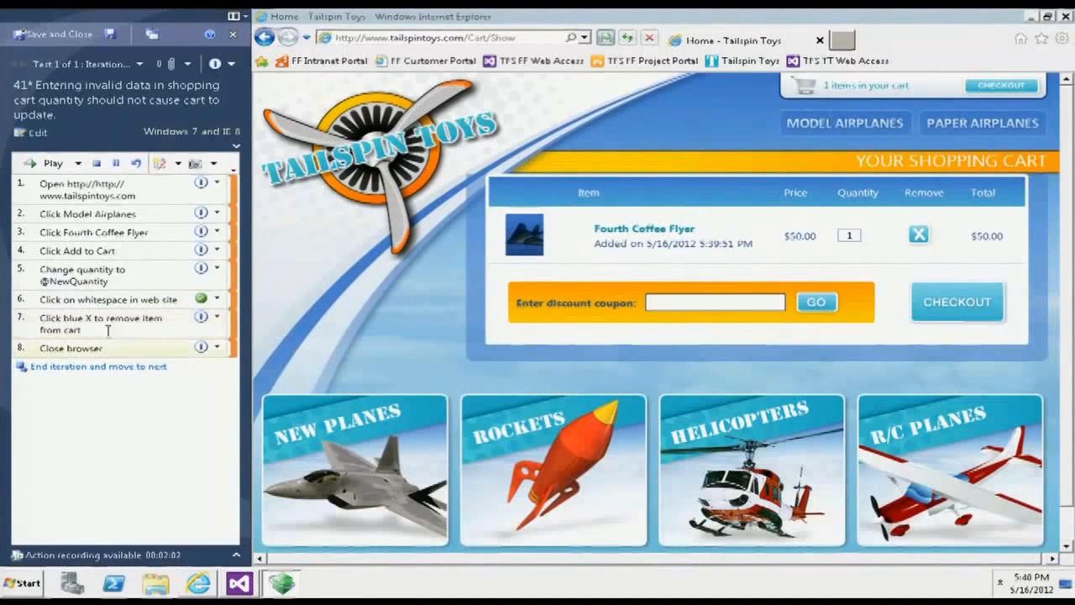
pyautogui.hotkey('shift', 'Down')
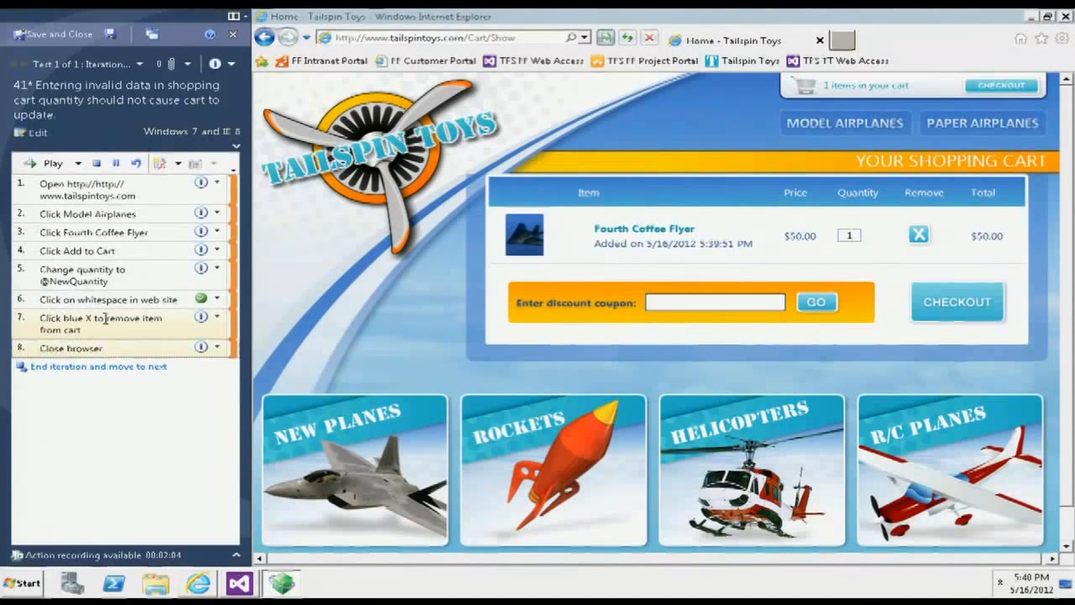
pyautogui.click(50, 164)
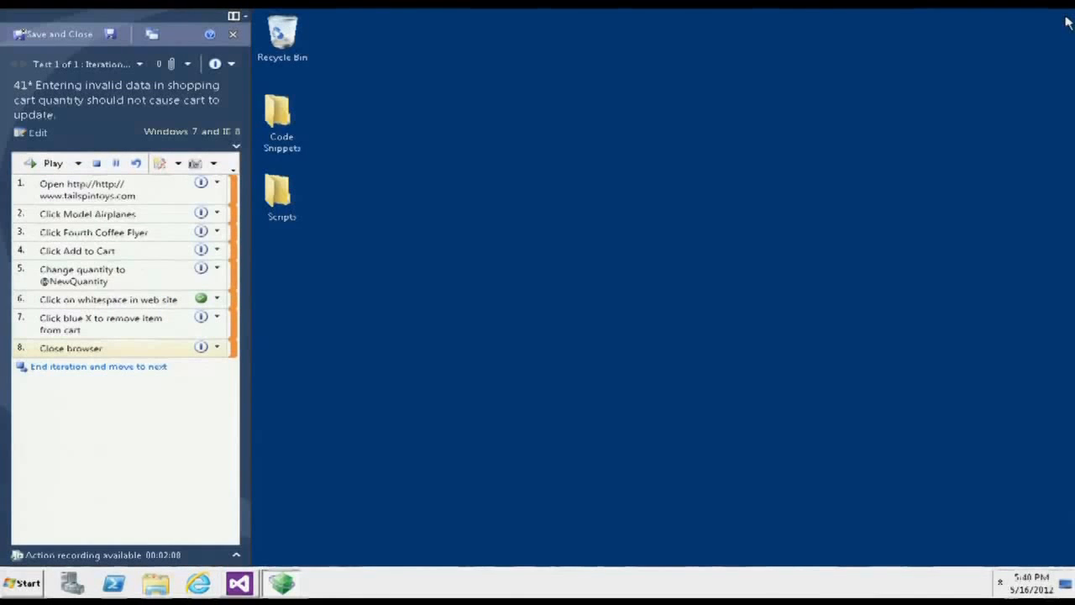
# - End the iteration, start the next one and show the NewQuantity value used in step 5
pyautogui.click(153, 369)
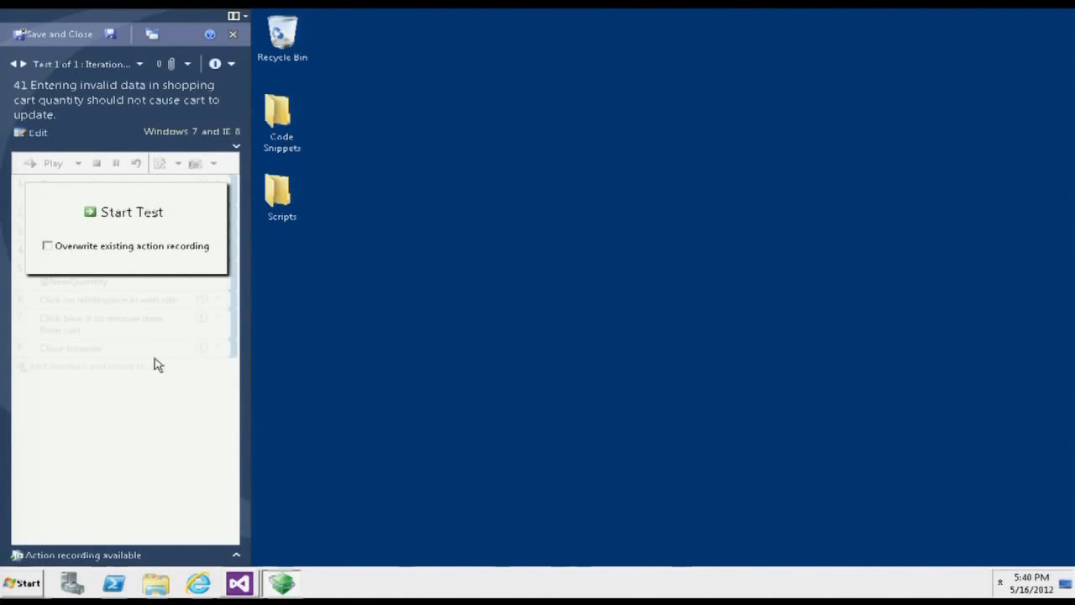
pyautogui.click(128, 212)
pyautogui.click(106, 272)
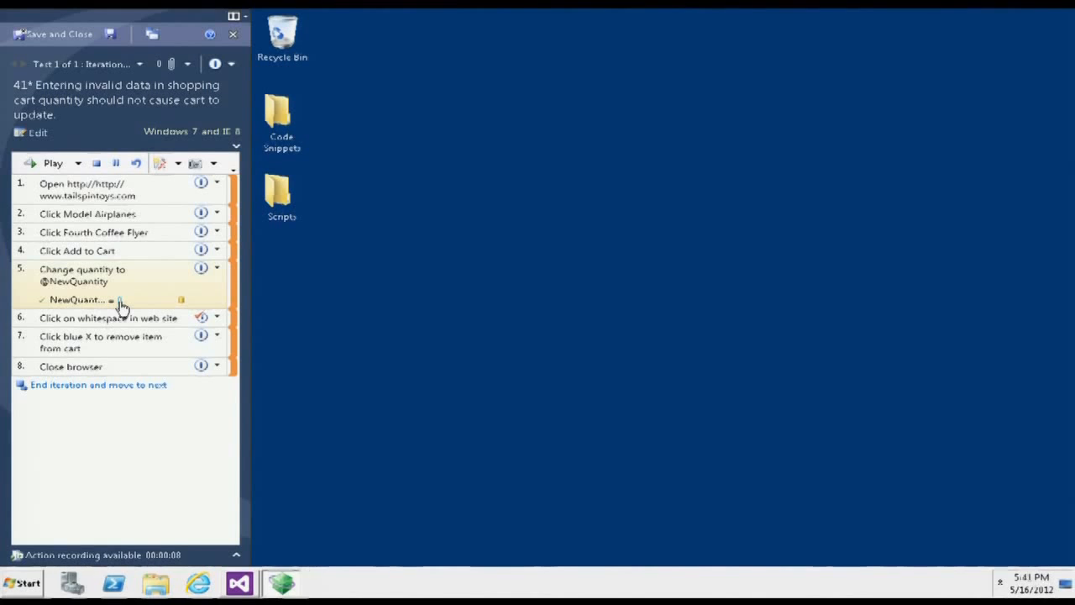
# - Close the test run without saving its changes
pyautogui.click(232, 38)
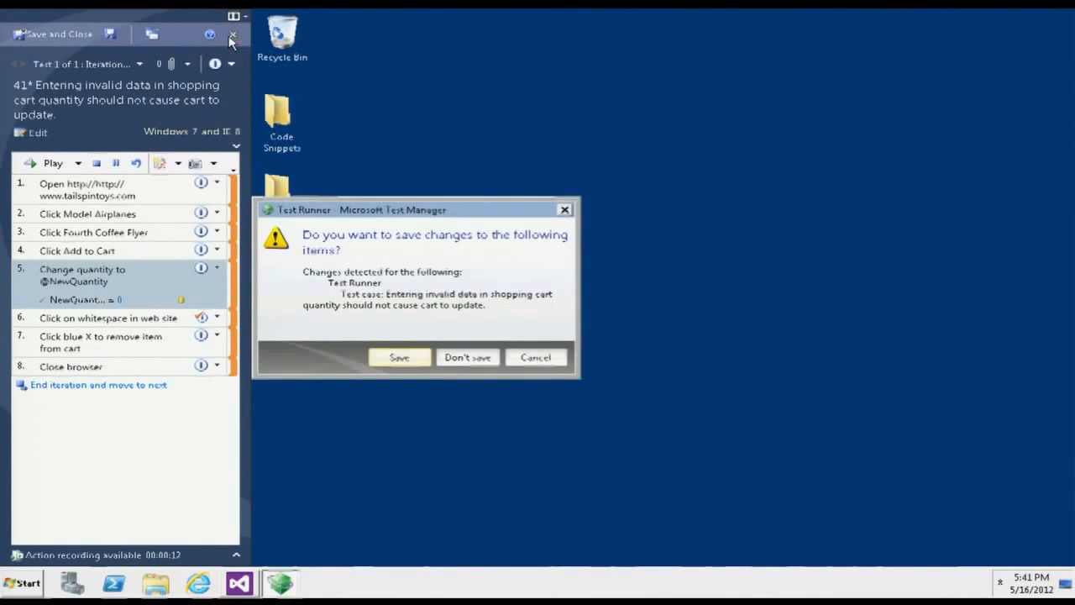
pyautogui.click(466, 357)
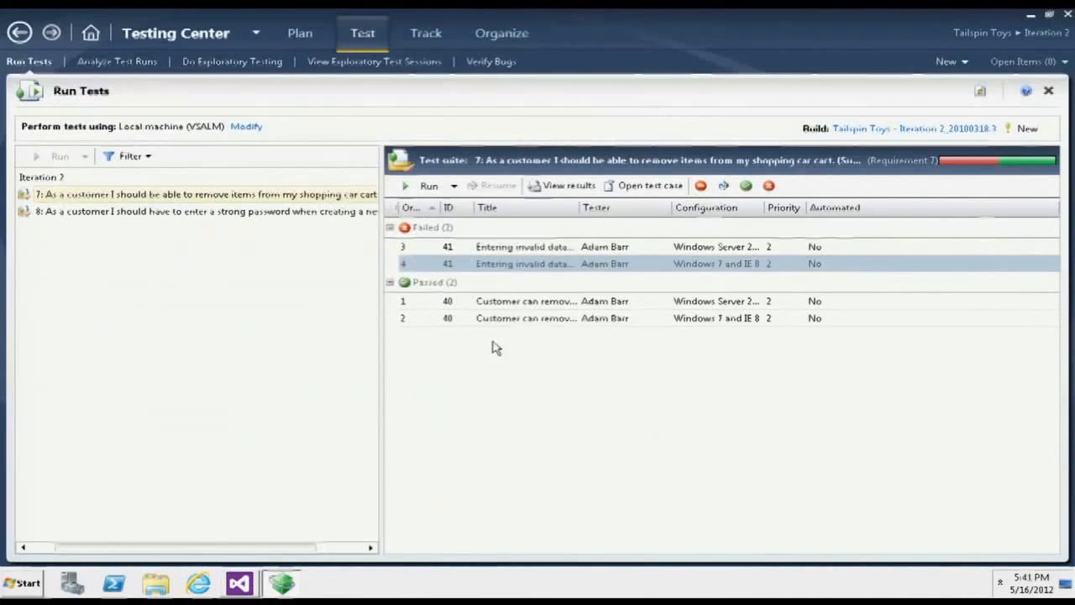
pyautogui.click(525, 320)
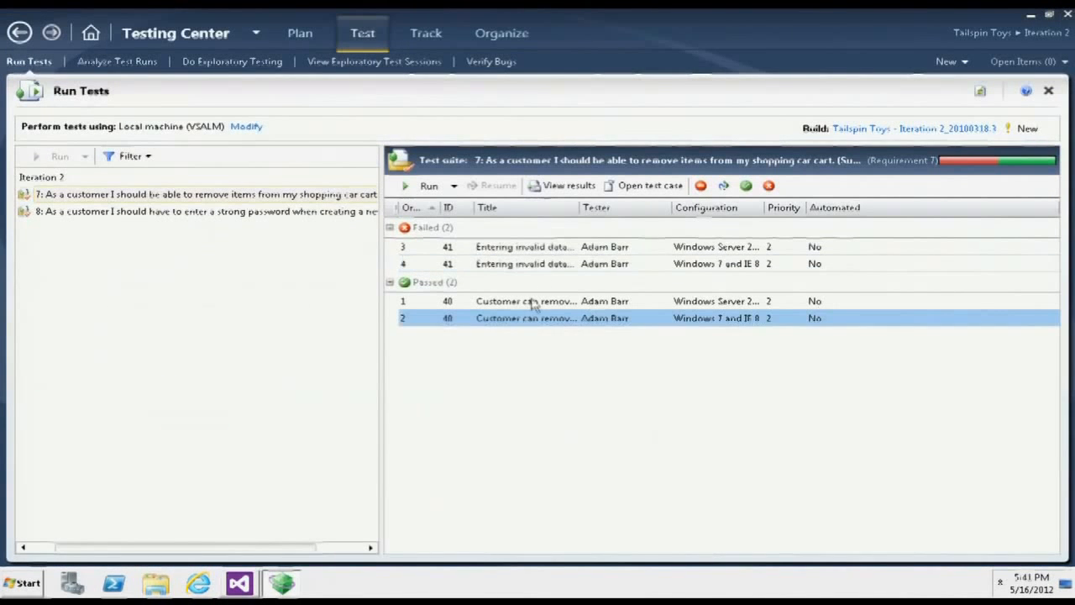
pyautogui.click(560, 249)
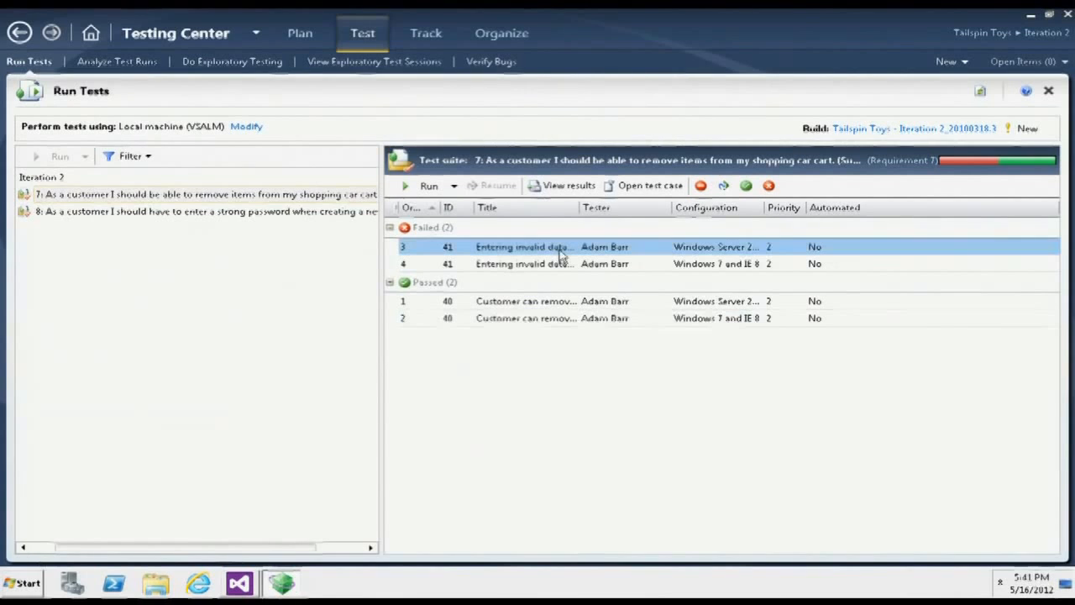
# - Open the test plan's Lightweight Diagnostics settings for manual runs and examine the data and diagnostics adapters
pyautogui.click(299, 36)
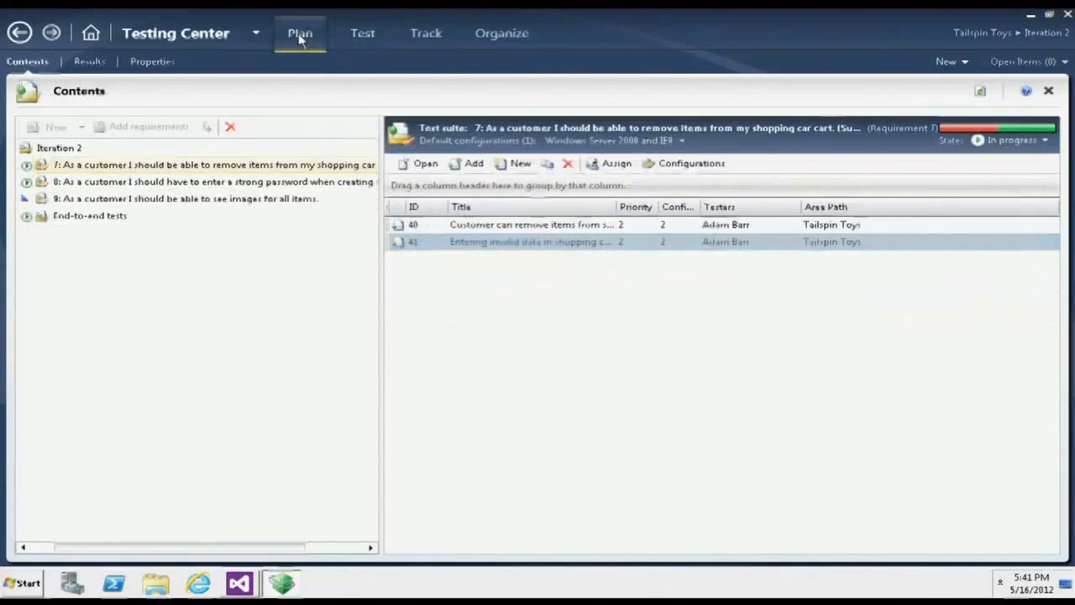
pyautogui.click(153, 62)
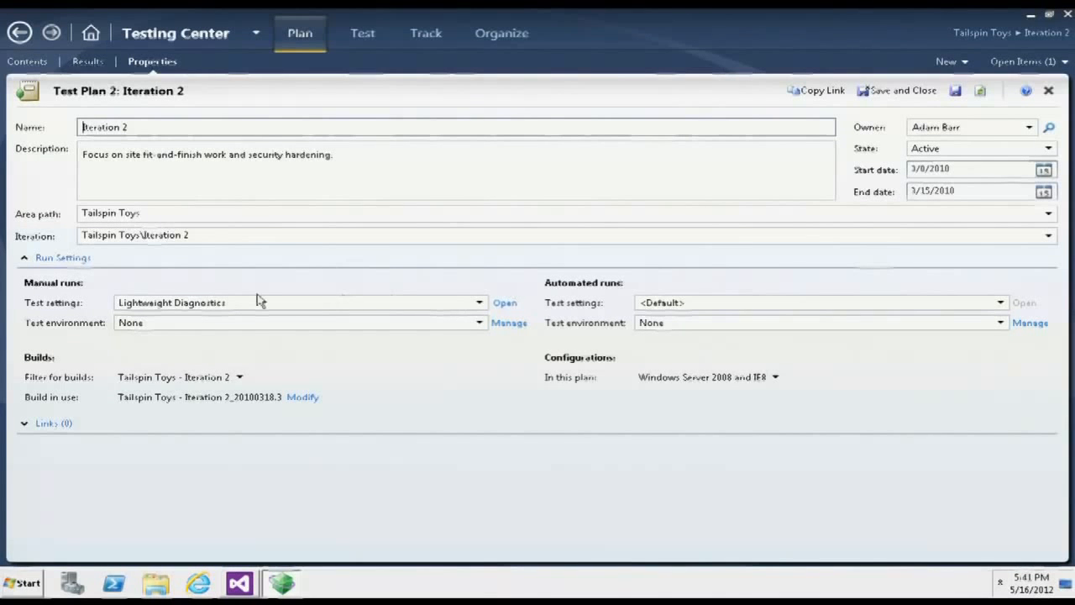
pyautogui.click(504, 304)
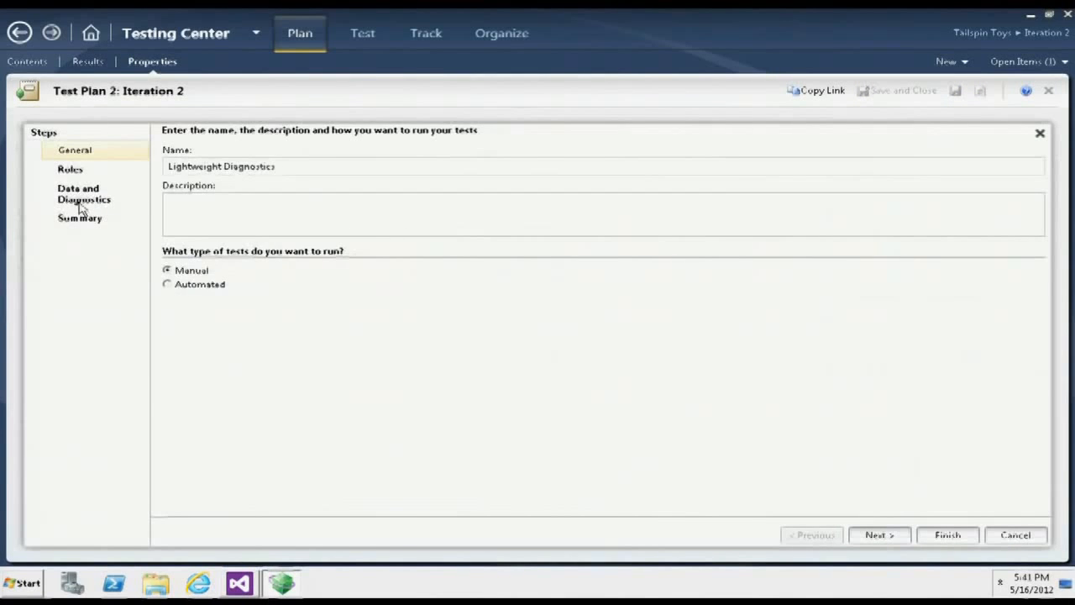
pyautogui.click(80, 203)
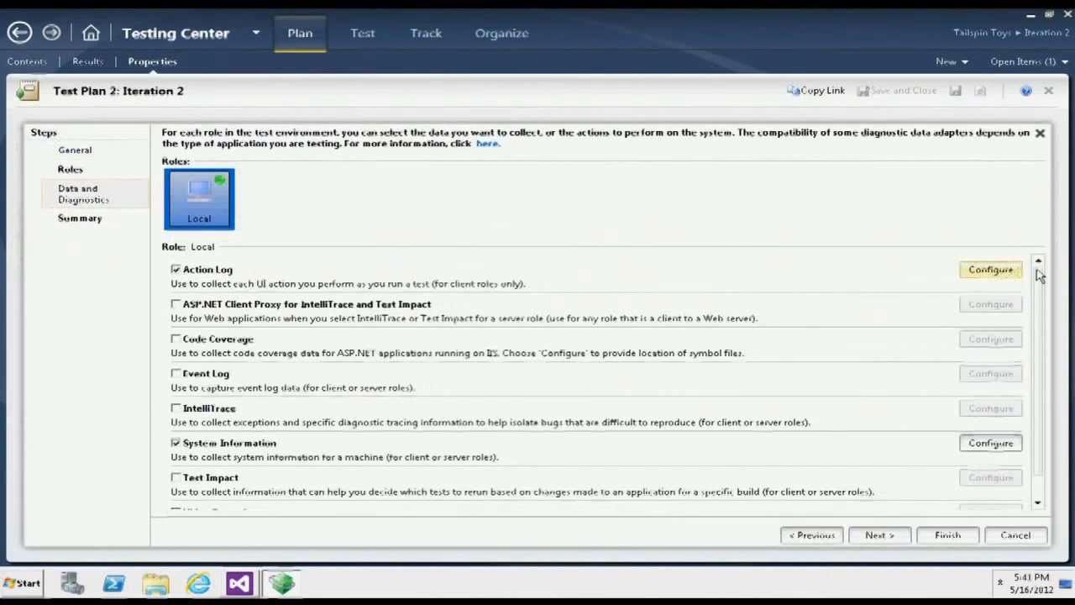
pyautogui.moveTo(1042, 287); pyautogui.dragTo(1043, 294)
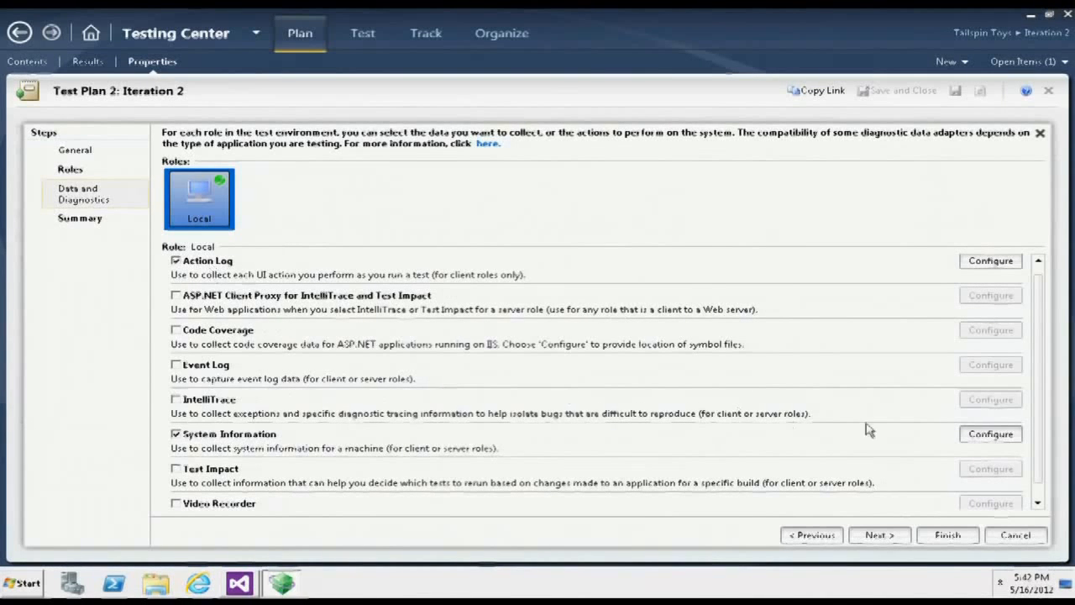
# - Try enabling Code Coverage, Video Recorder and IntelliTrace, view the video recorder's configuration, and discard the test settings changes
pyautogui.click(203, 331)
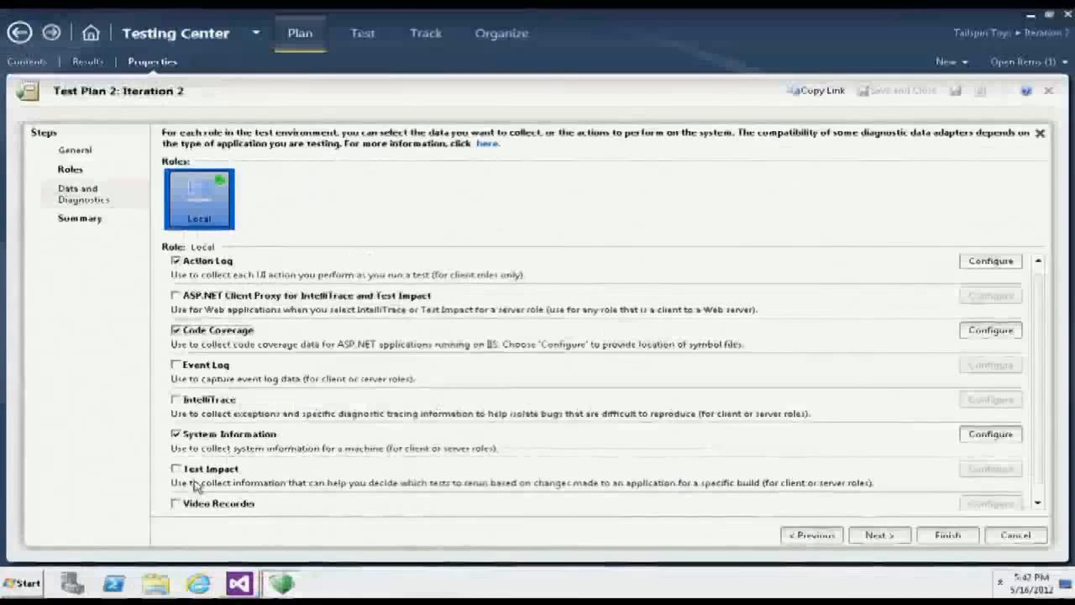
pyautogui.click(175, 504)
pyautogui.click(989, 503)
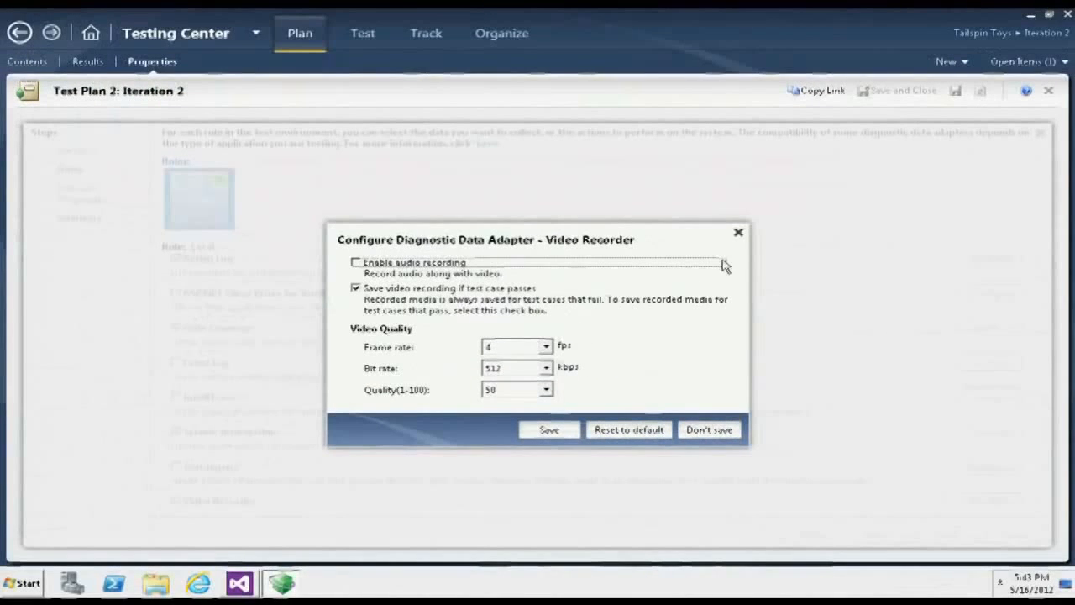
pyautogui.click(739, 233)
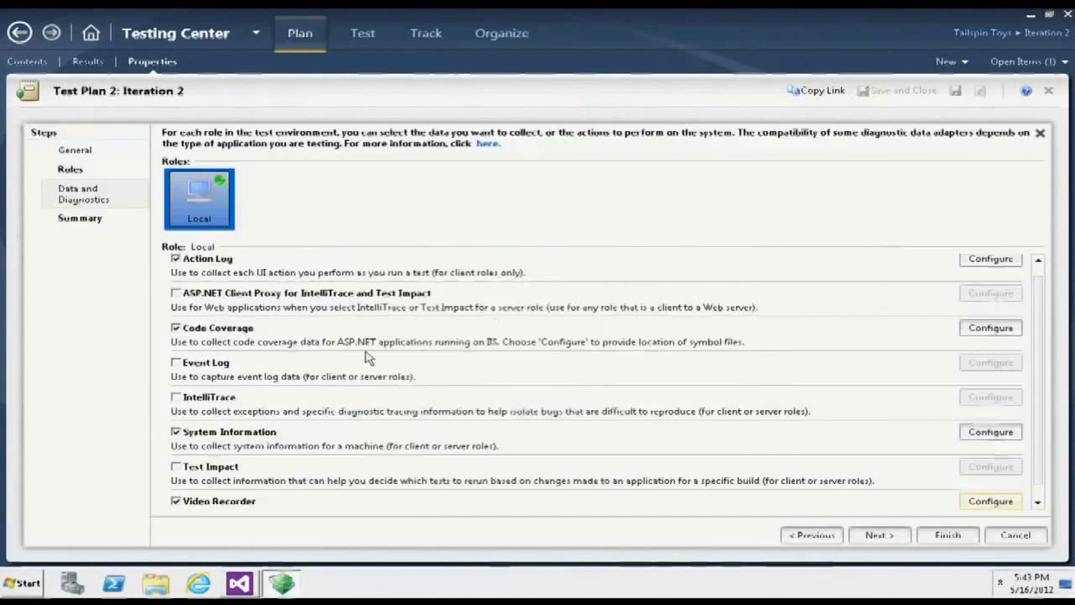
pyautogui.click(193, 399)
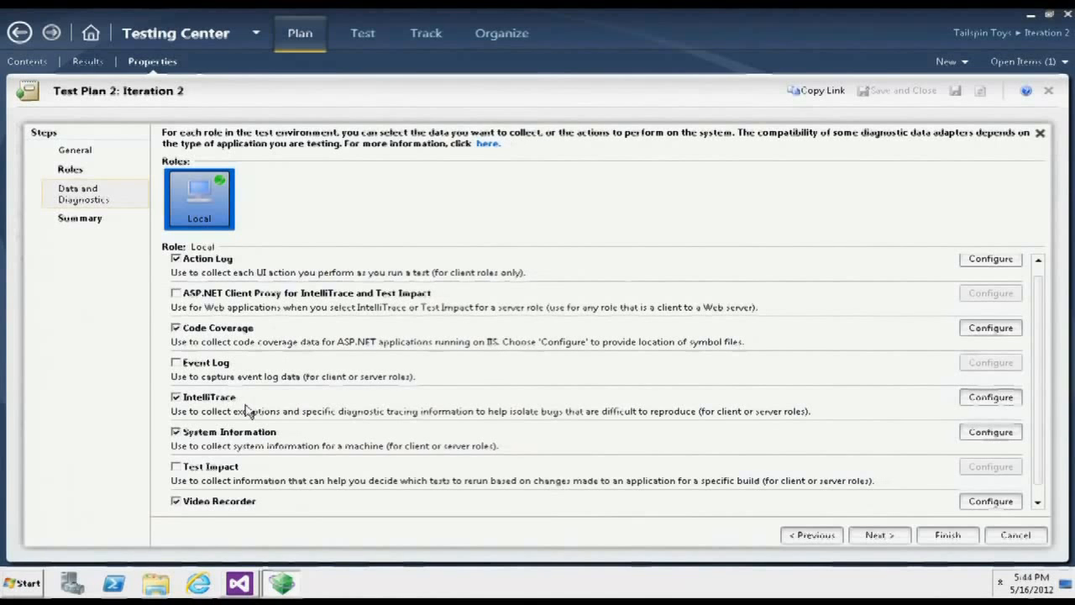
pyautogui.click(1016, 535)
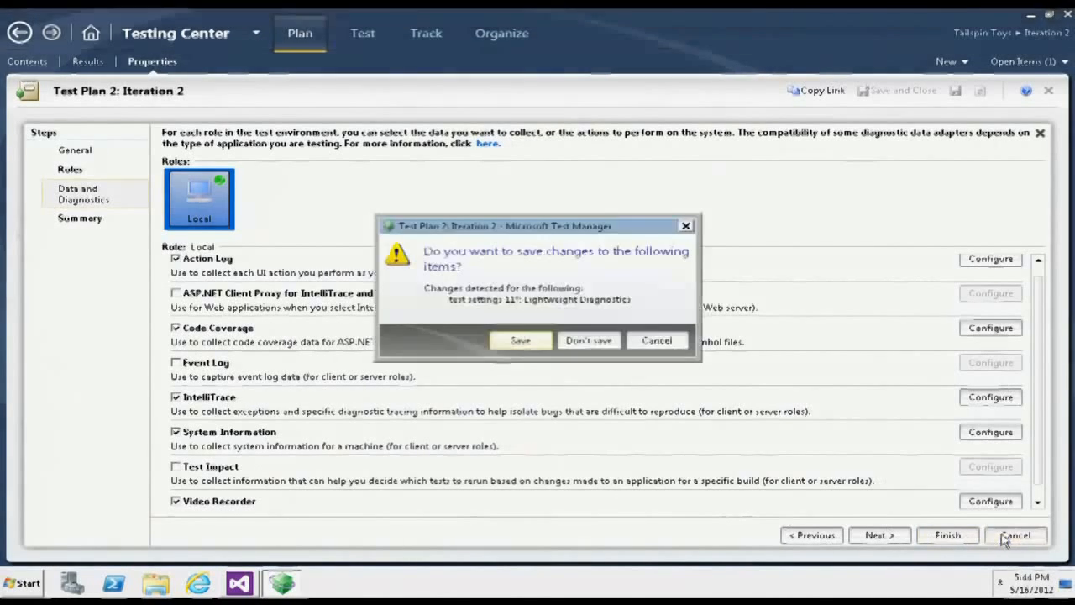
pyautogui.click(587, 341)
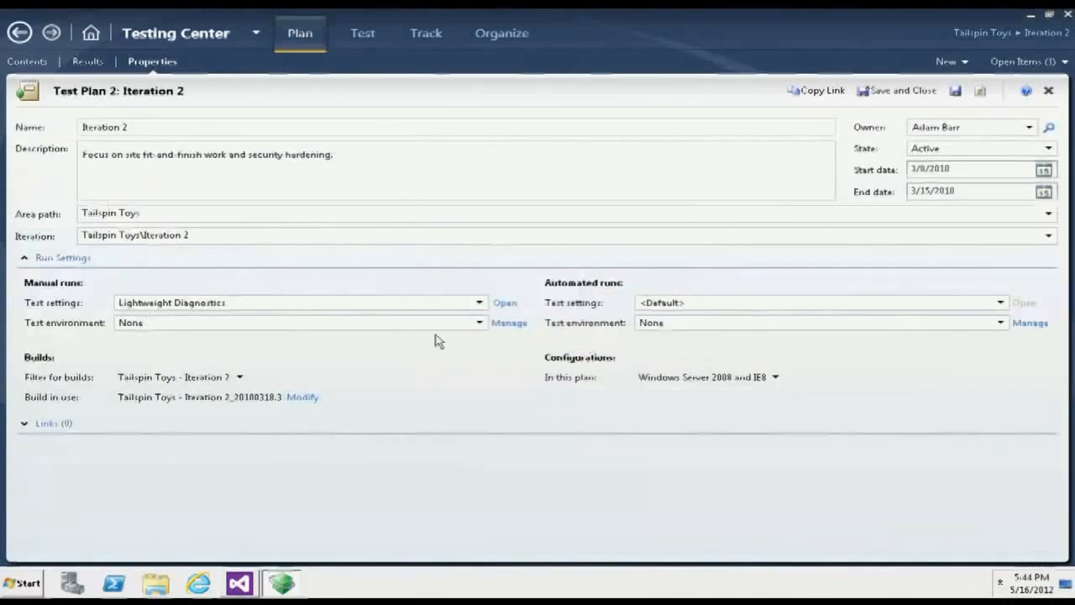
# - View the test settings available for the plan's manual runs without changing the selection
pyautogui.click(479, 304)
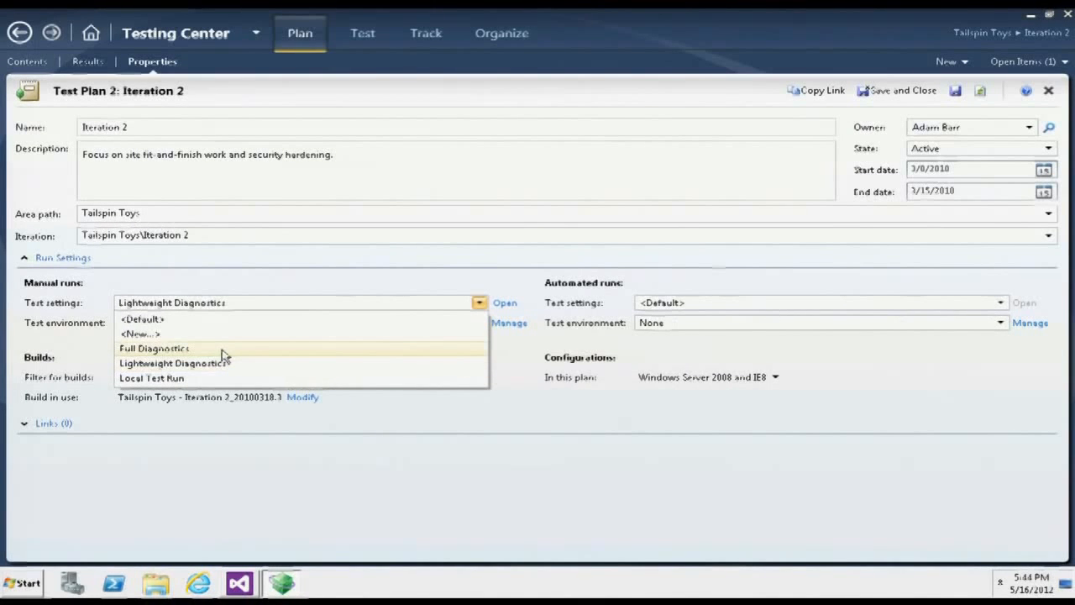
pyautogui.click(364, 40)
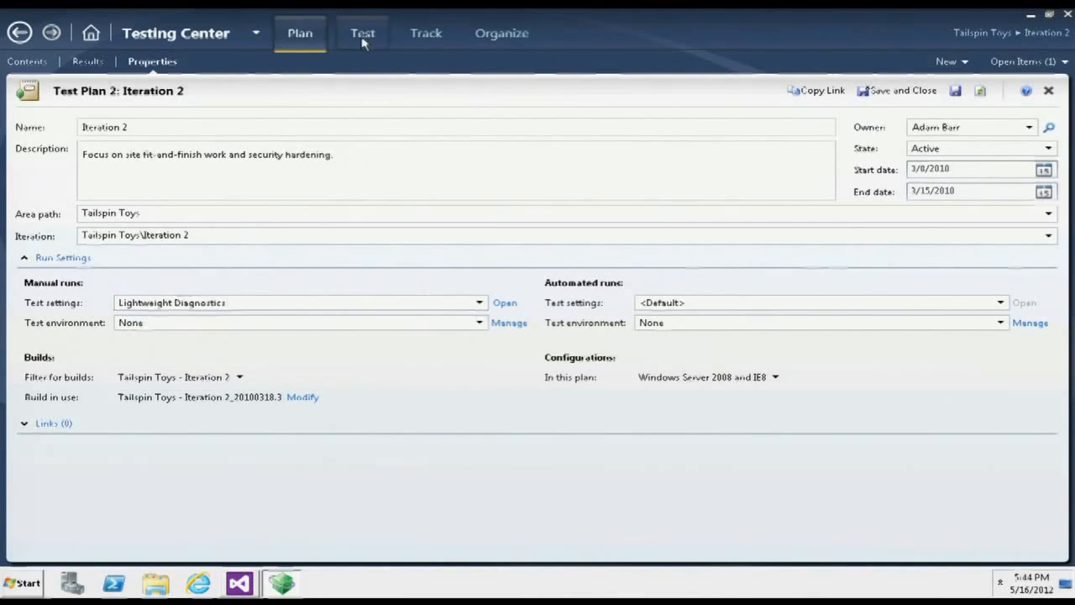
# - Open the run options for test case 41 on Windows 7 and IE 8, view the available test settings, and dismiss them without running
pyautogui.click(363, 39)
pyautogui.click(445, 267)
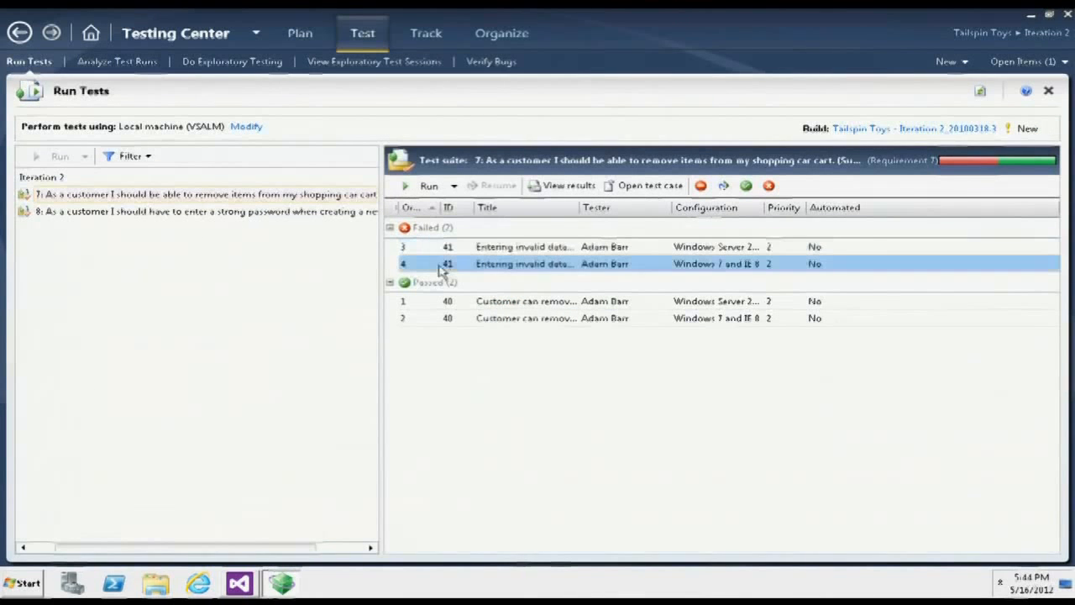
pyautogui.click(454, 186)
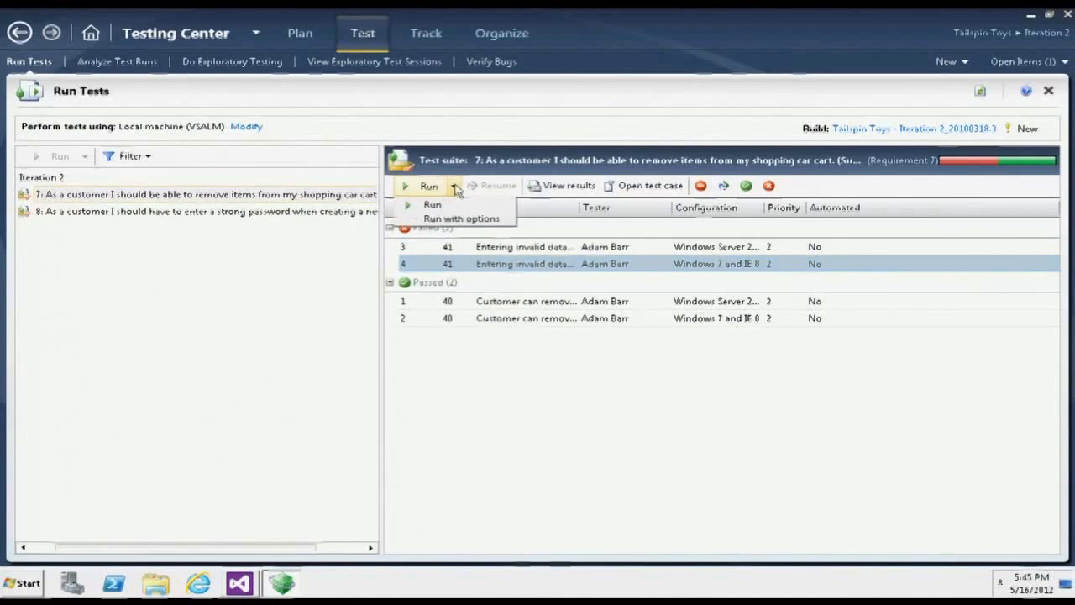
pyautogui.click(454, 221)
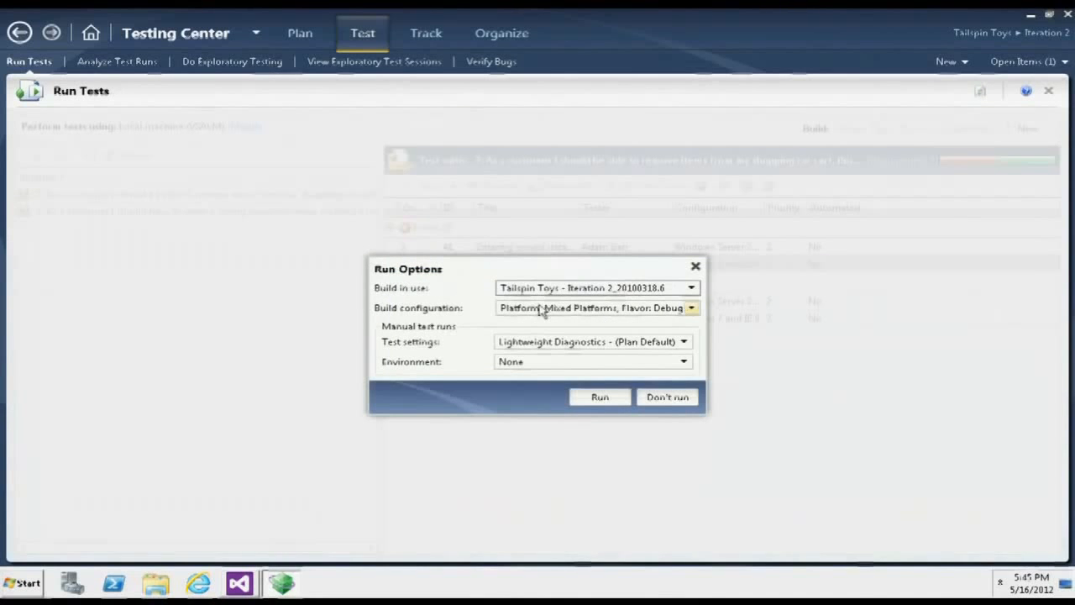
pyautogui.click(601, 344)
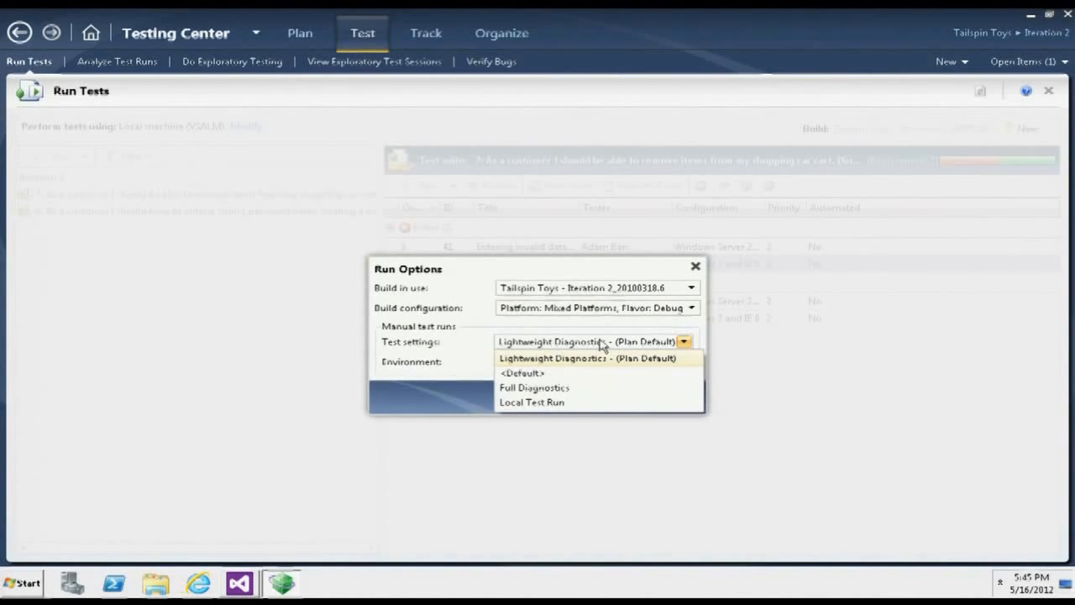
pyautogui.click(602, 343)
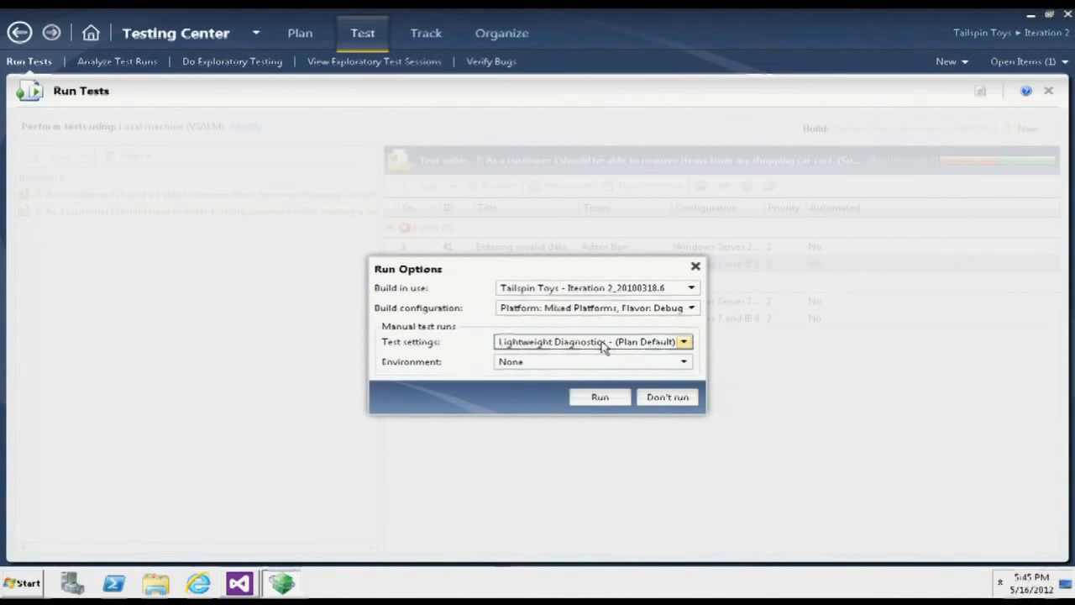
pyautogui.click(668, 397)
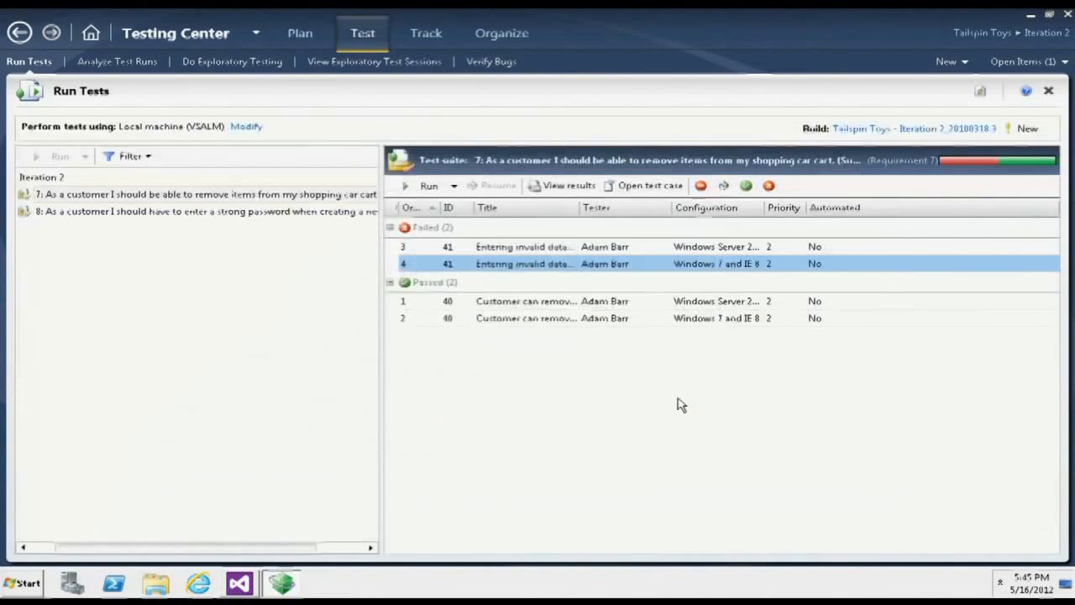
# - Try enabling the Event Log adapter in the plan's Lightweight Diagnostics, review its configuration, and discard the changes and close the plan properties
pyautogui.click(295, 34)
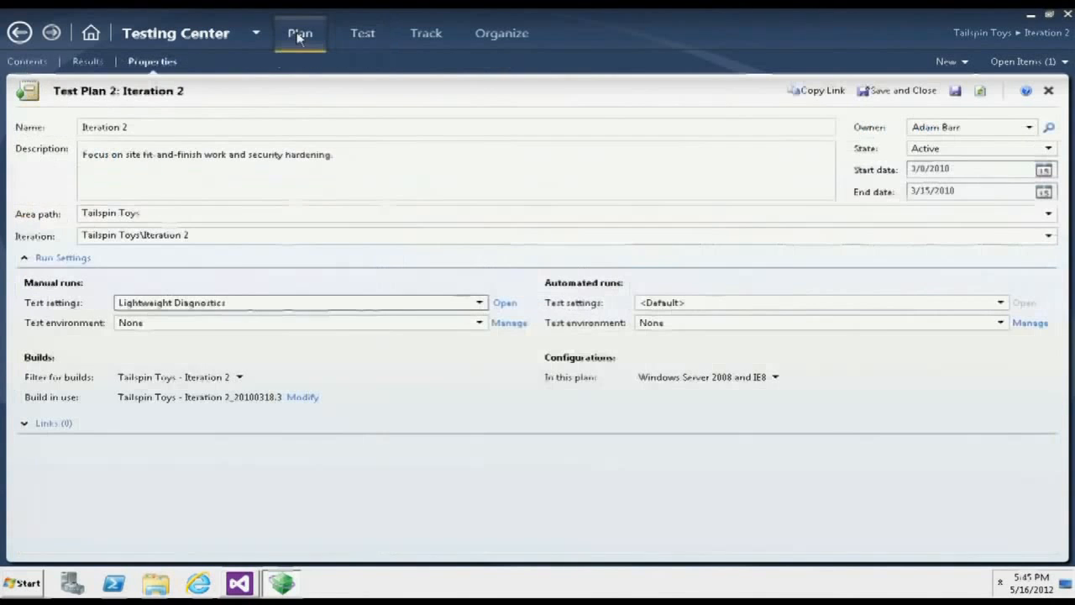
pyautogui.click(505, 302)
pyautogui.click(78, 206)
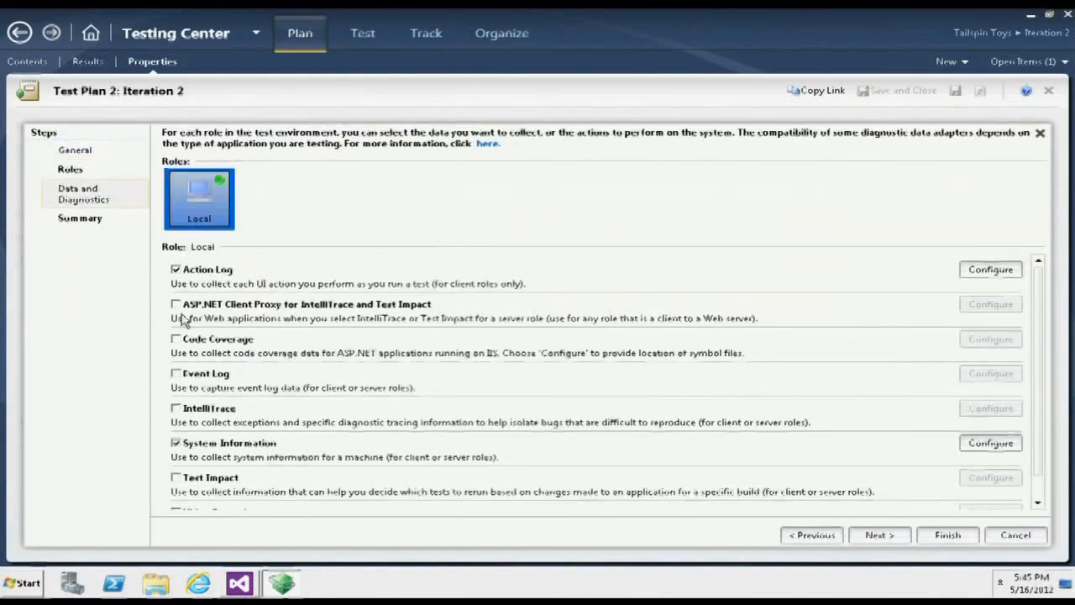
pyautogui.click(176, 374)
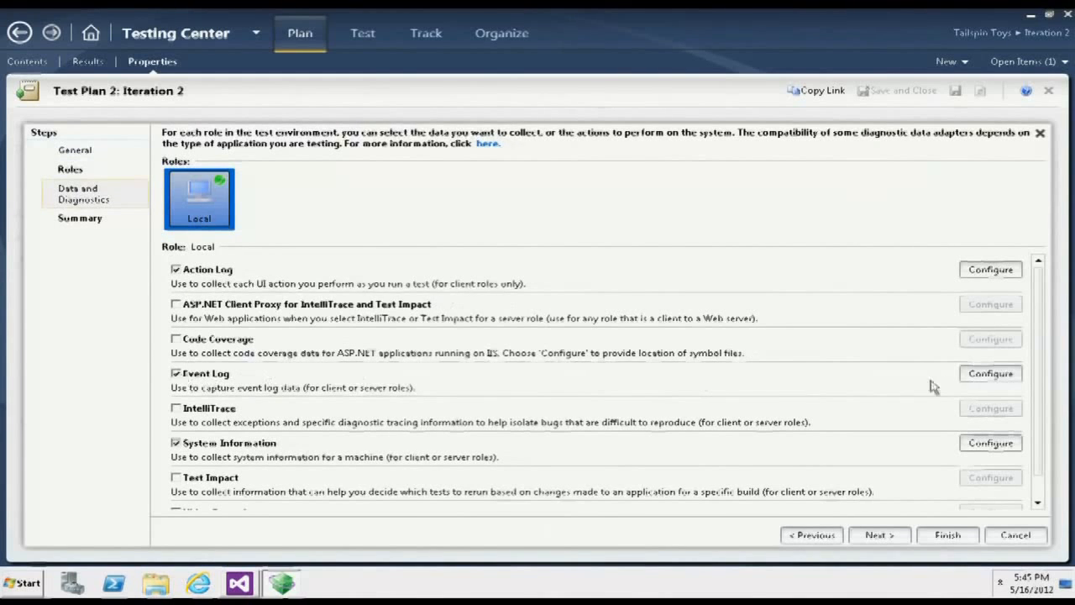
pyautogui.click(974, 374)
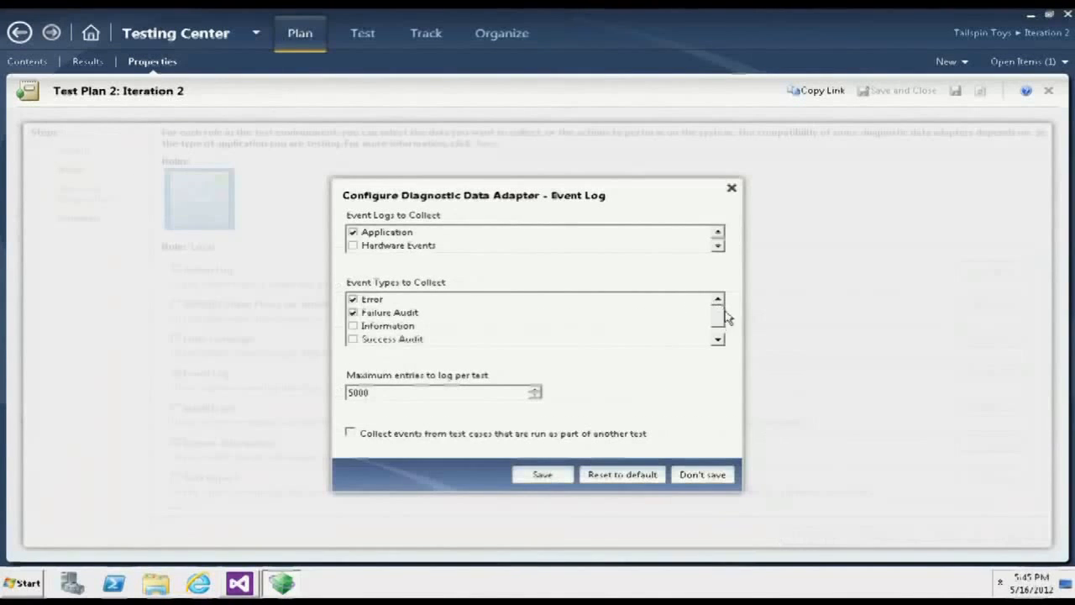
pyautogui.click(718, 338)
pyautogui.scroll(1, 720, 338)
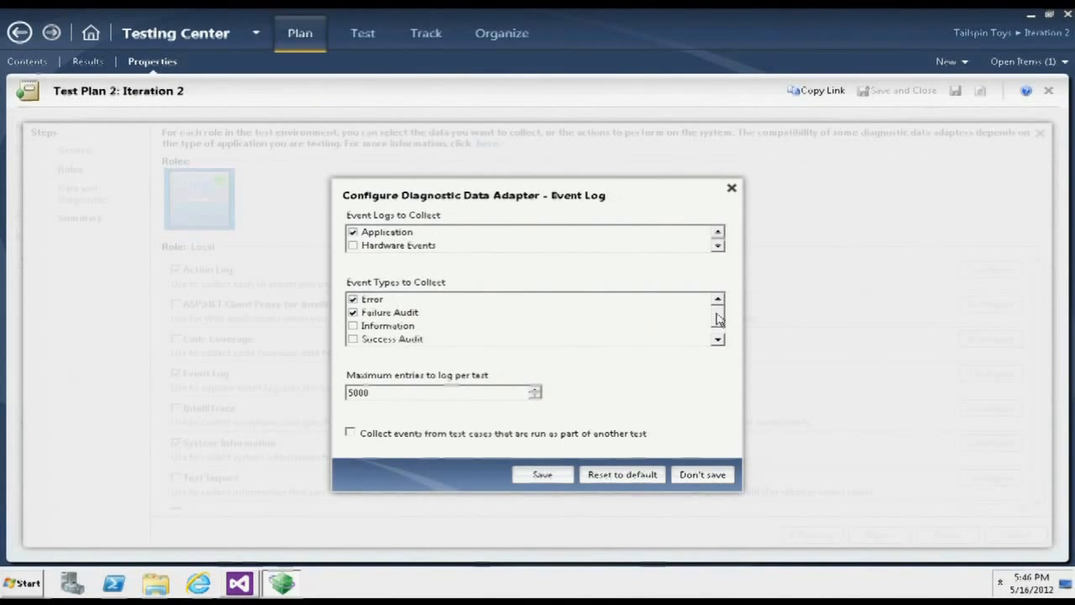
pyautogui.click(701, 475)
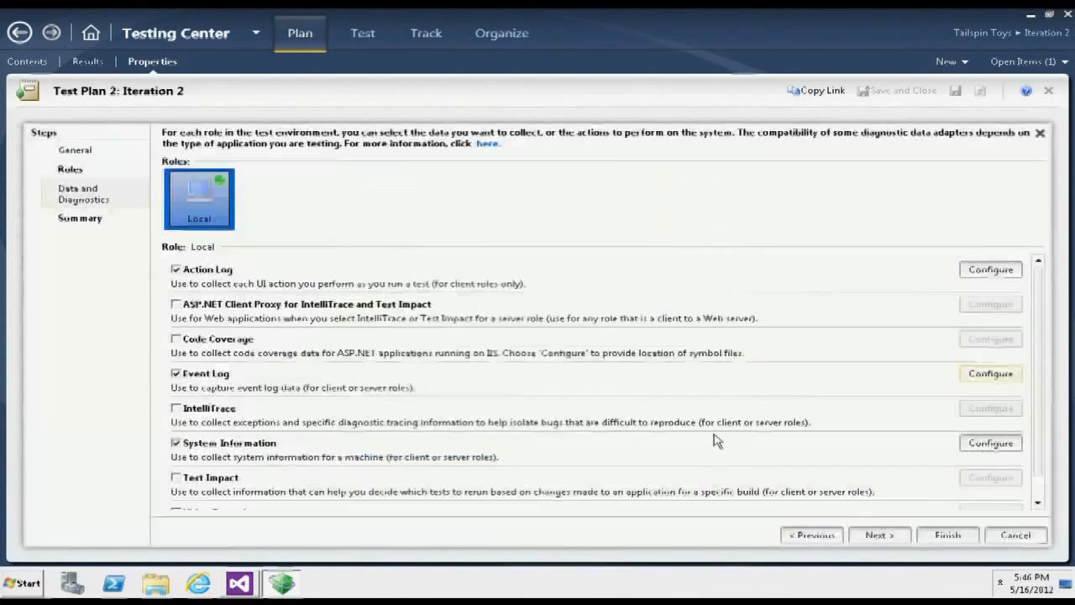
pyautogui.click(1039, 134)
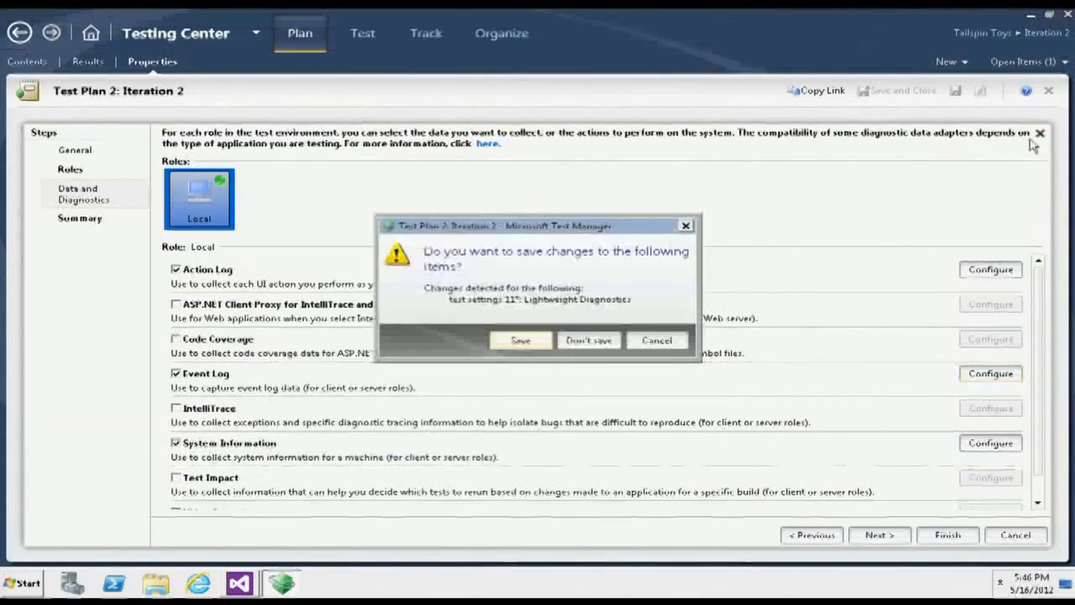
pyautogui.click(588, 338)
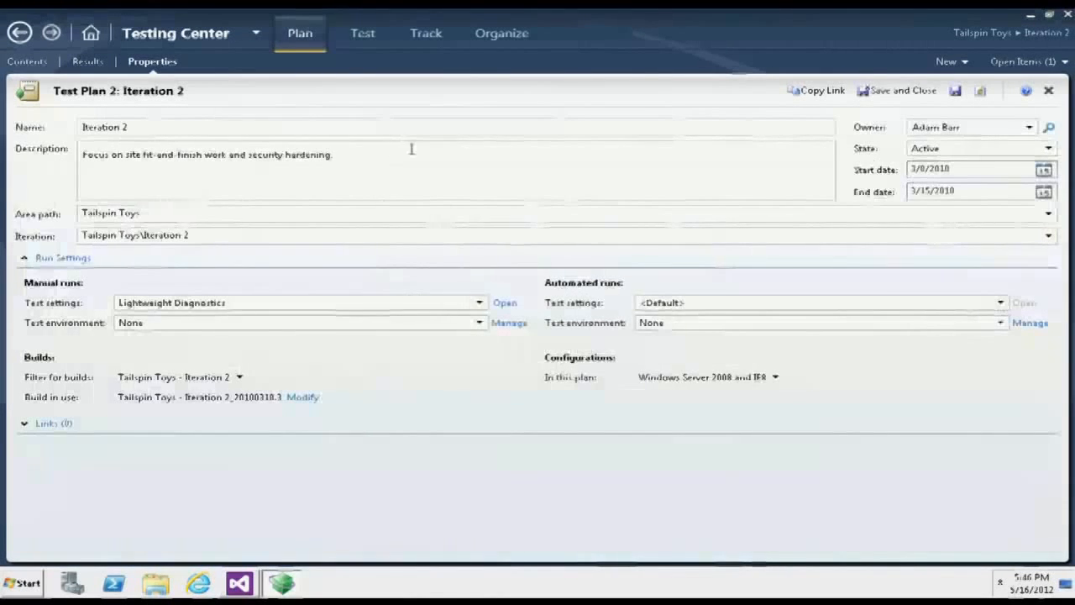
pyautogui.click(1048, 91)
pyautogui.click(607, 304)
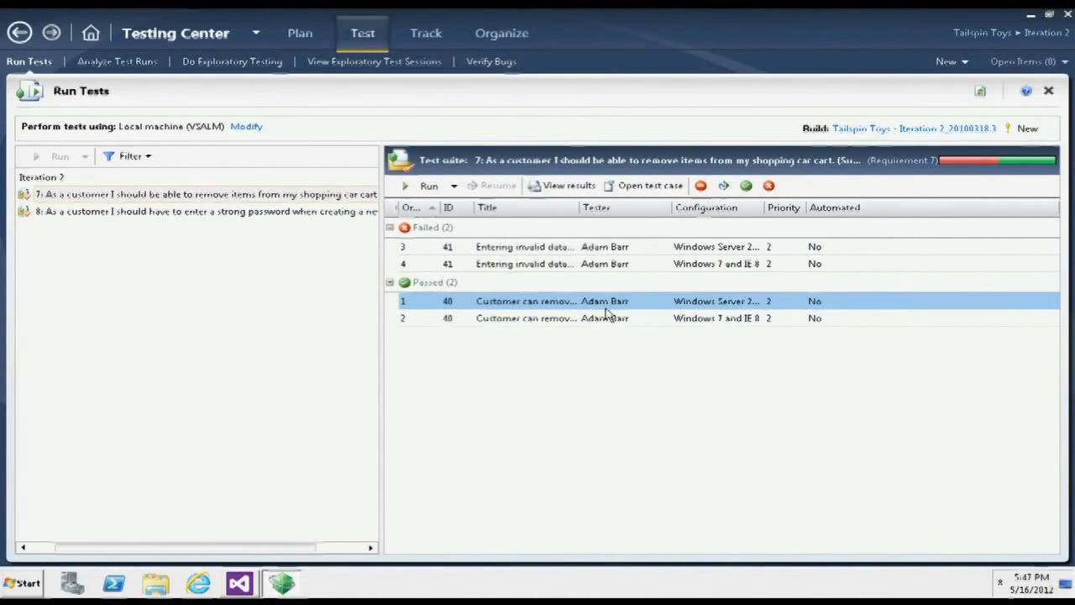
# - Examine the work items associated with build Tailspin Toys - Iteration 2_20100318.4 compared with the build in use for the plan
pyautogui.click(426, 38)
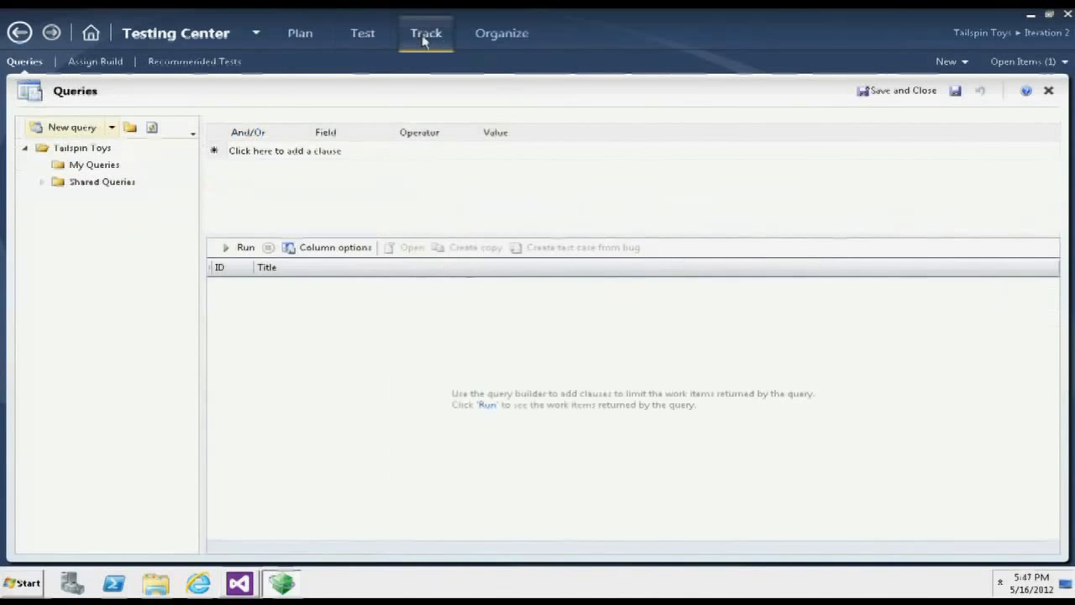
pyautogui.click(90, 64)
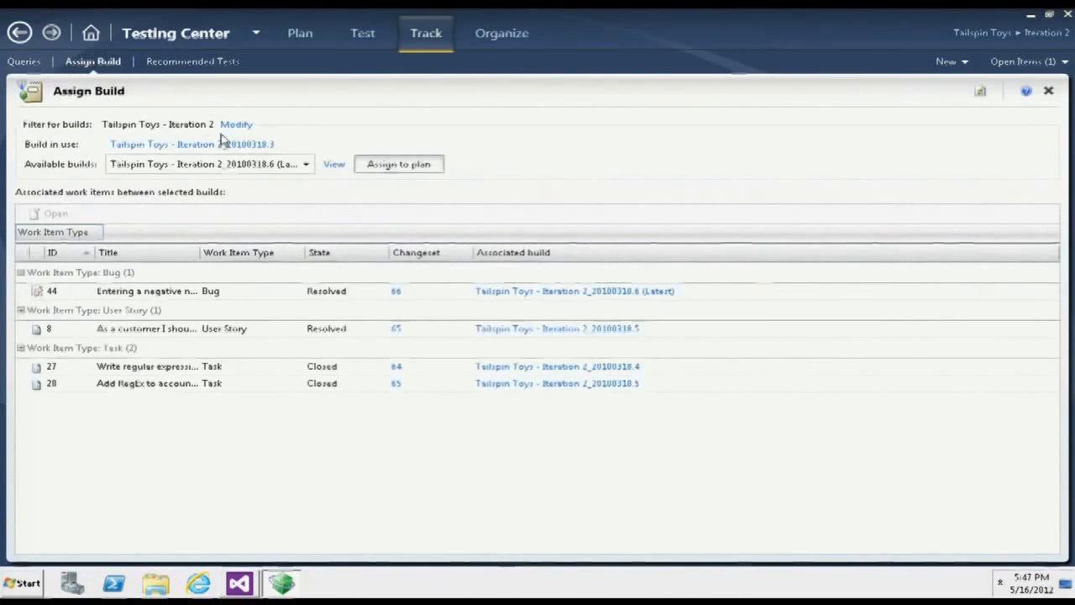
pyautogui.click(305, 163)
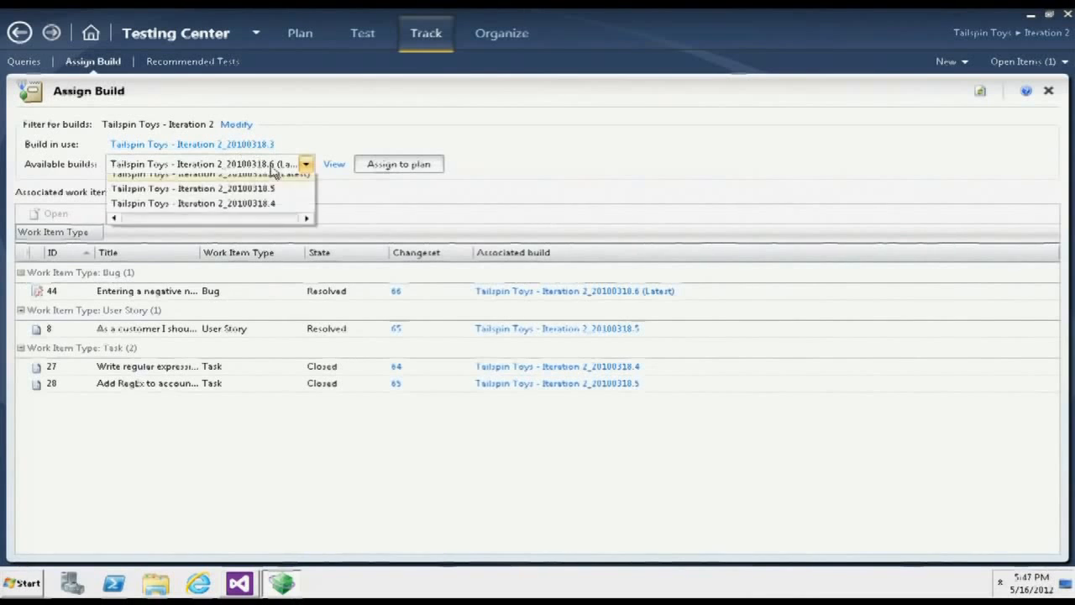
pyautogui.click(256, 213)
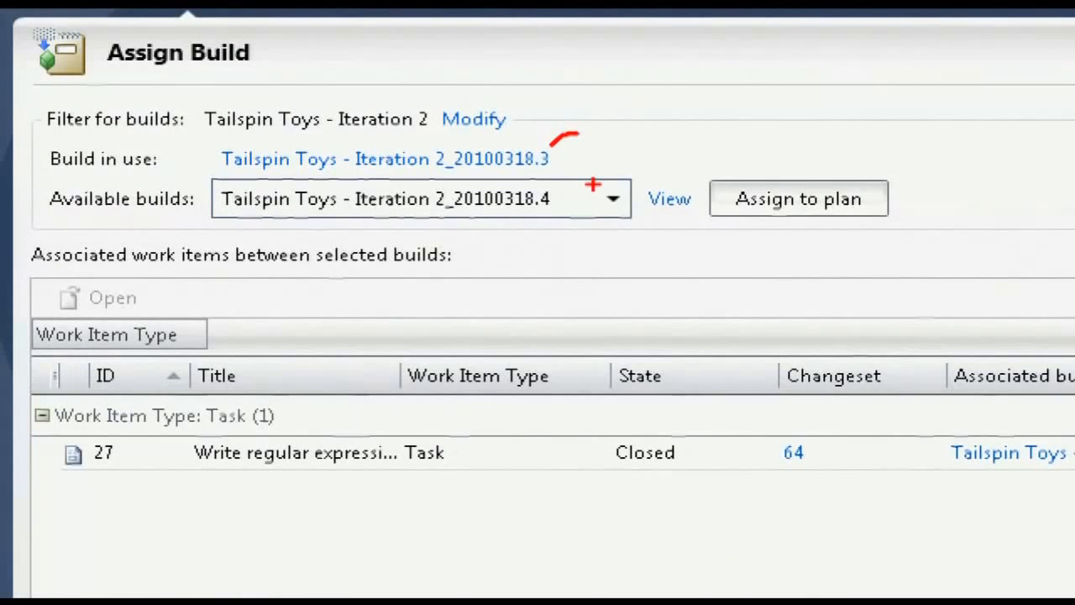
pyautogui.moveTo(593, 186); pyautogui.dragTo(556, 194)
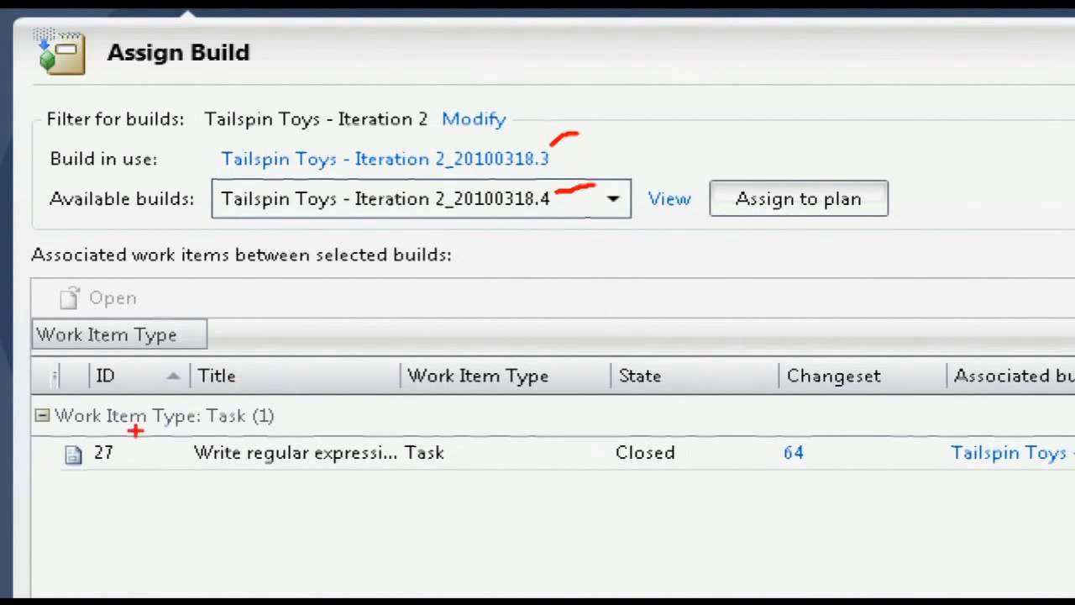
pyautogui.moveTo(30, 435); pyautogui.dragTo(867, 502)
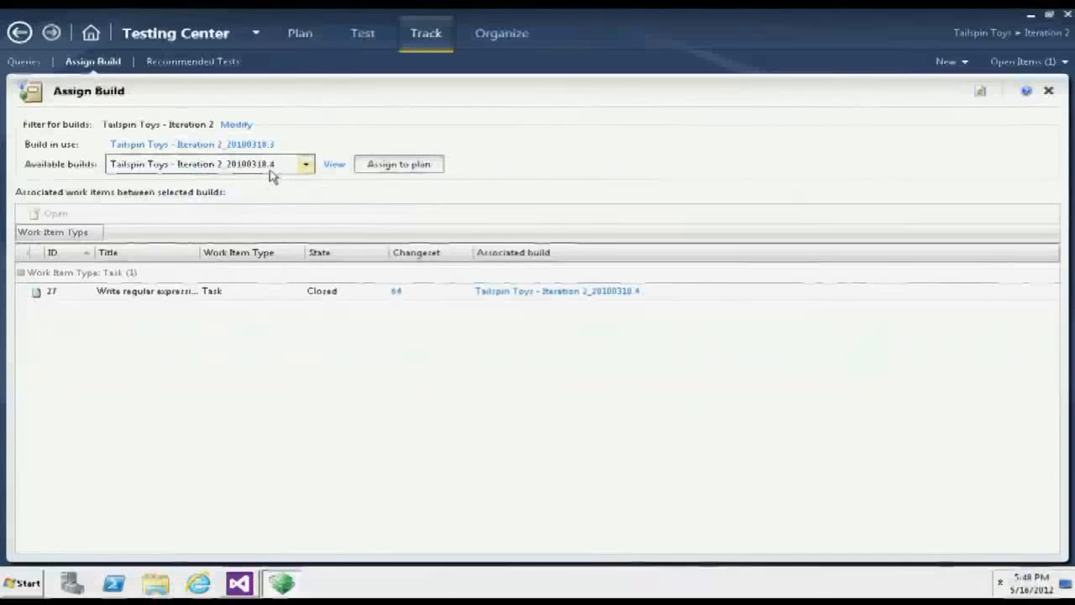
# - Compare build Tailspin Toys - Iteration 2_20100318.5 with the build in use, widening the Title column to read the work item titles
pyautogui.click(271, 172)
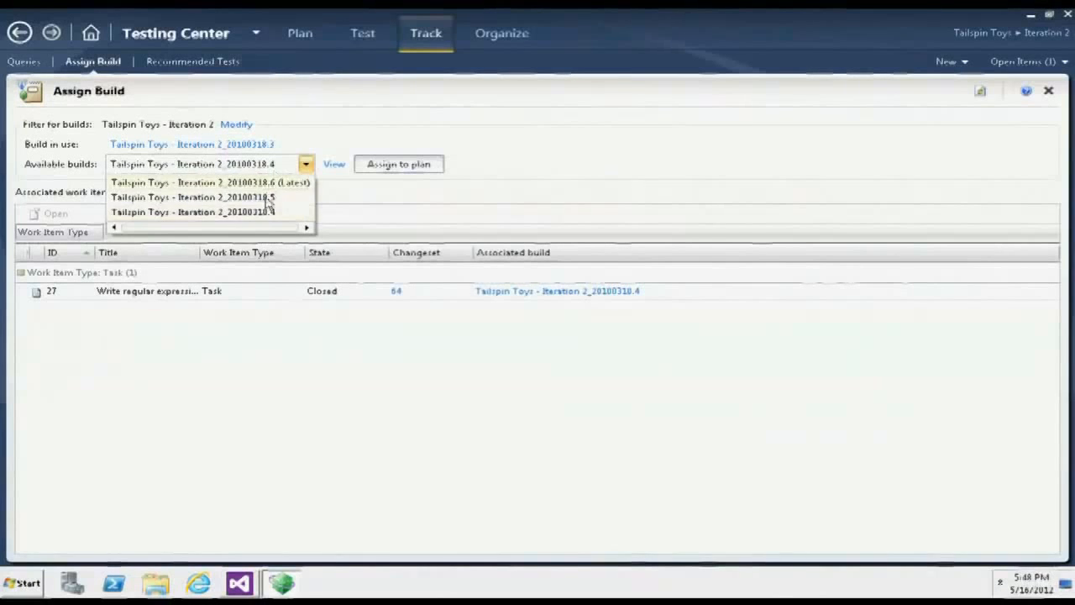
pyautogui.click(269, 199)
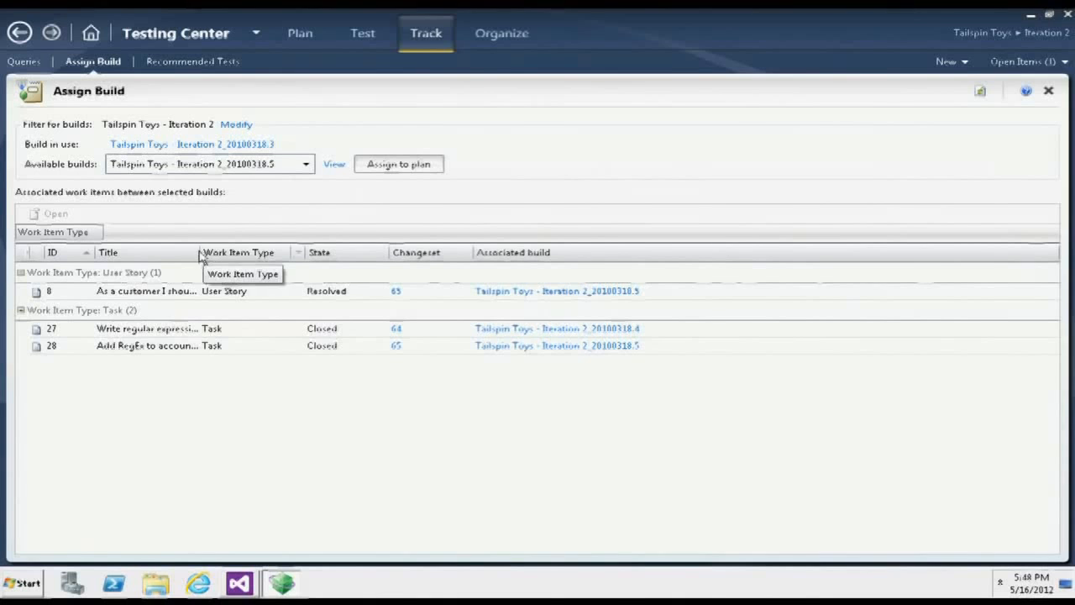
pyautogui.moveTo(197, 252); pyautogui.dragTo(451, 254)
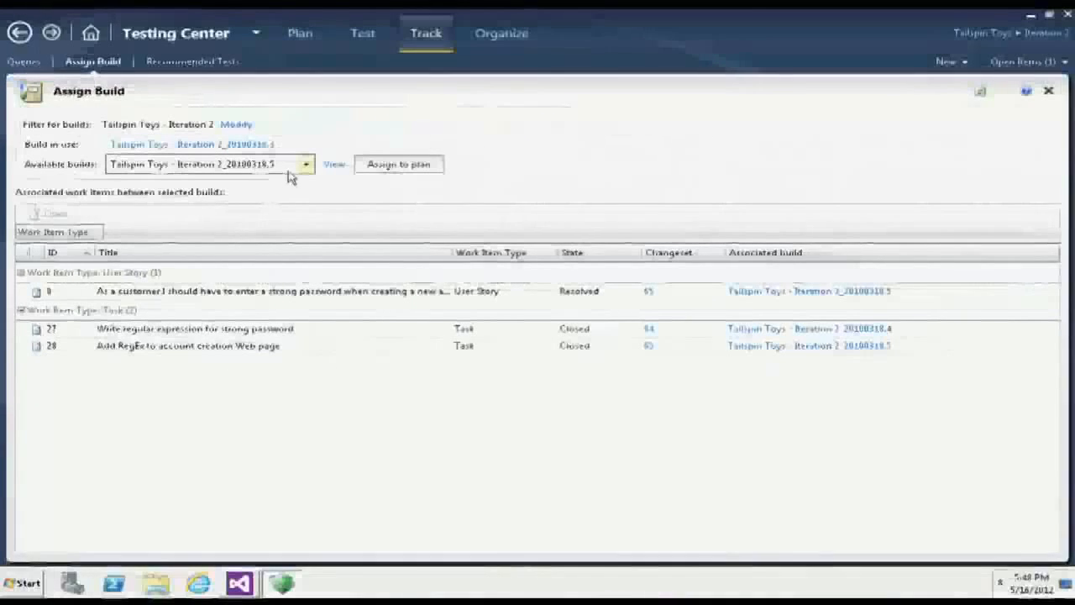
# - Assign the latest build, Tailspin Toys - Iteration 2_20100318.6, to the test plan and view the recommended tests
pyautogui.click(487, 71)
pyautogui.click(290, 182)
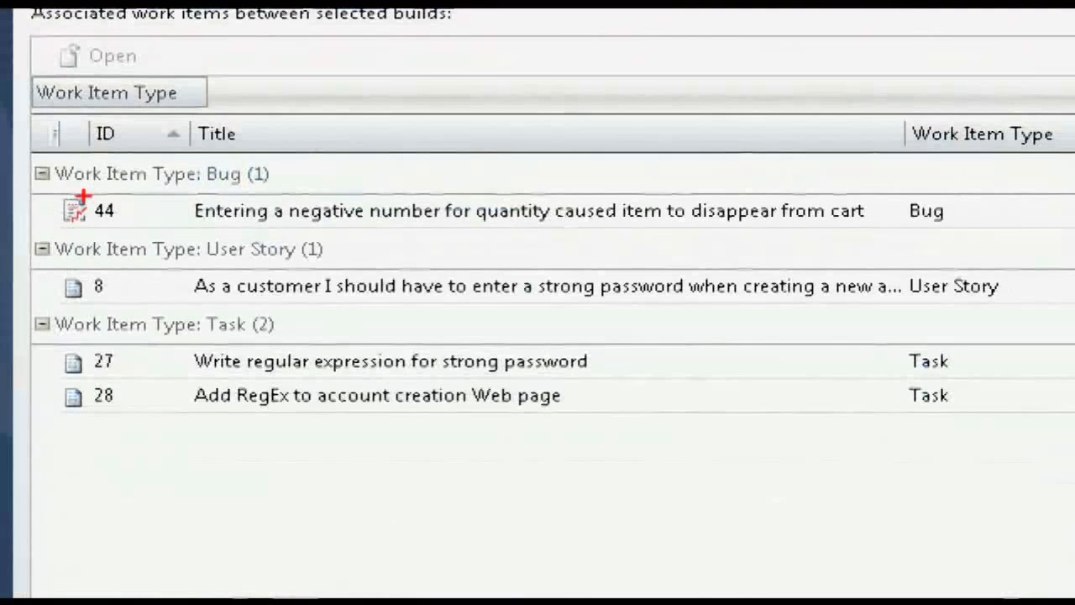
pyautogui.moveTo(52, 196); pyautogui.dragTo(1019, 242)
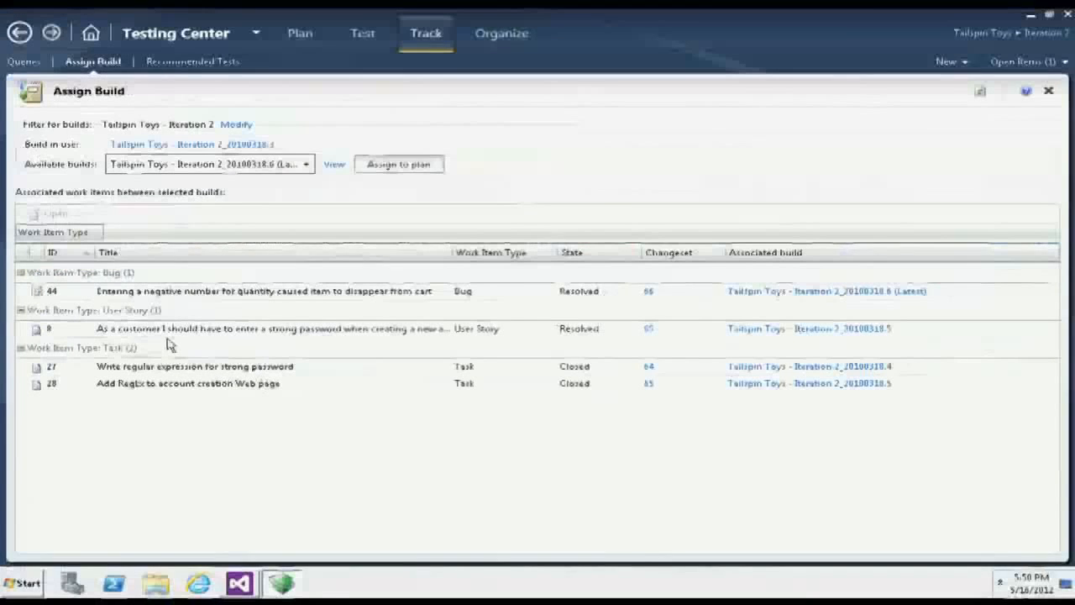
pyautogui.click(398, 168)
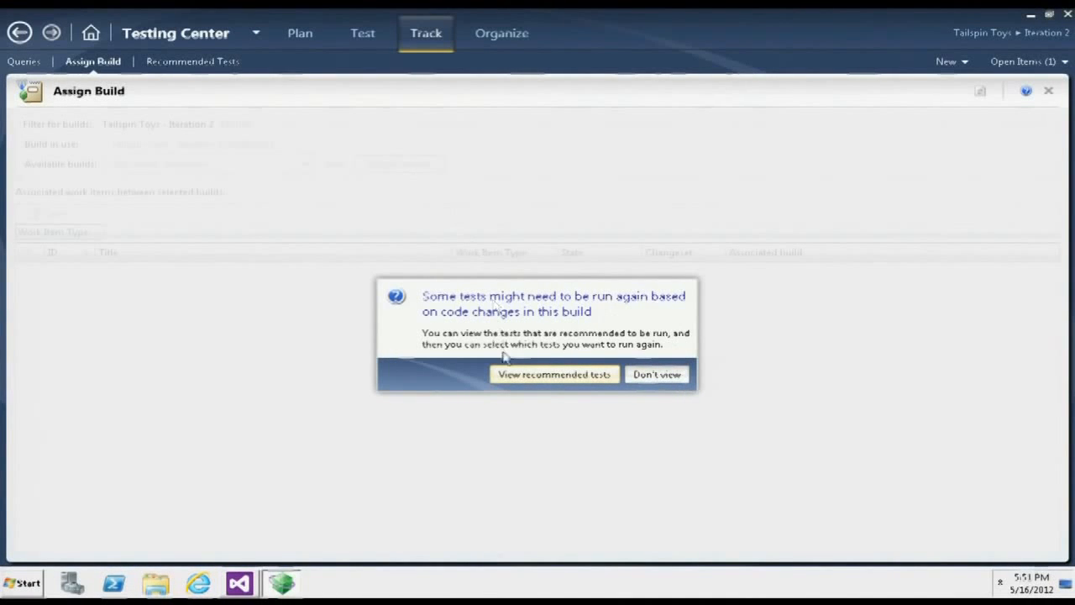
pyautogui.click(518, 375)
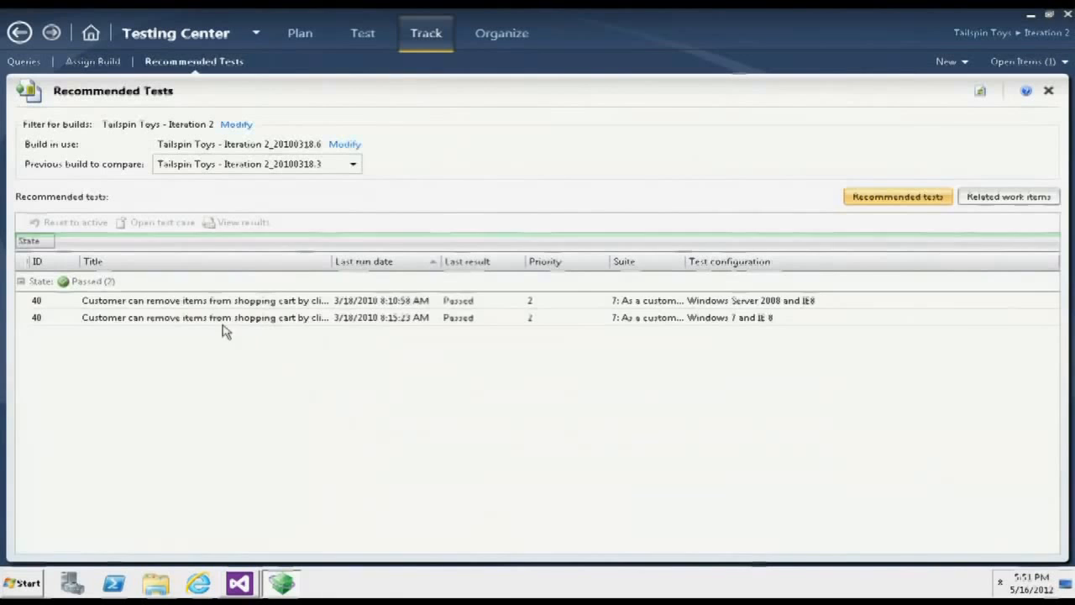
# - Reset both recommended test case 40 entries to active
pyautogui.click(115, 301)
pyautogui.hotkey('ctrl', 'a')
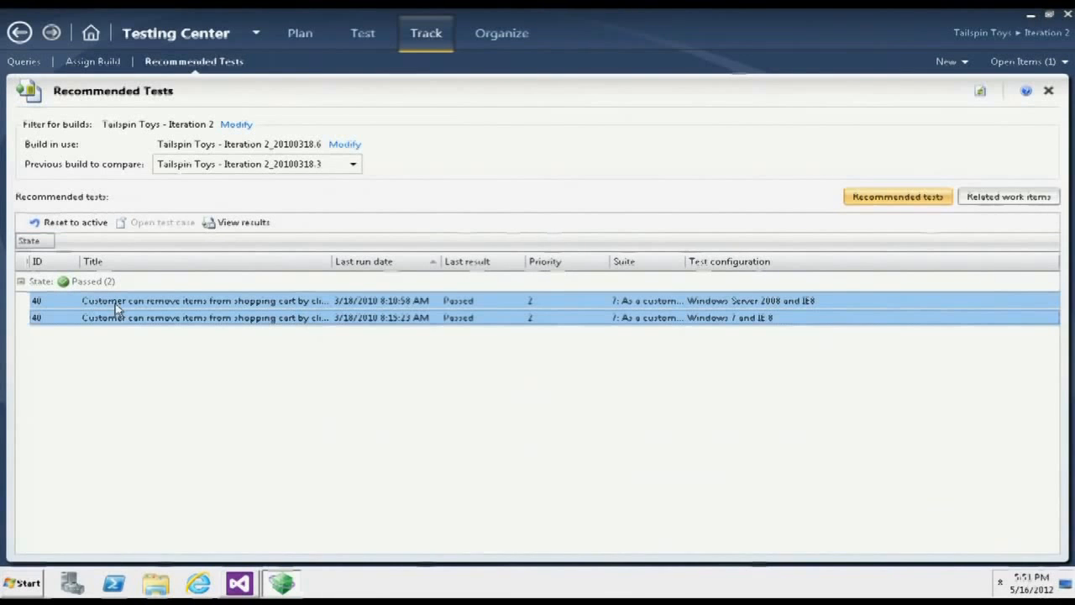
pyautogui.click(67, 224)
# - Review the reset test case 40 entries for both configurations among the shopping cart suite's runnable tests
pyautogui.click(359, 35)
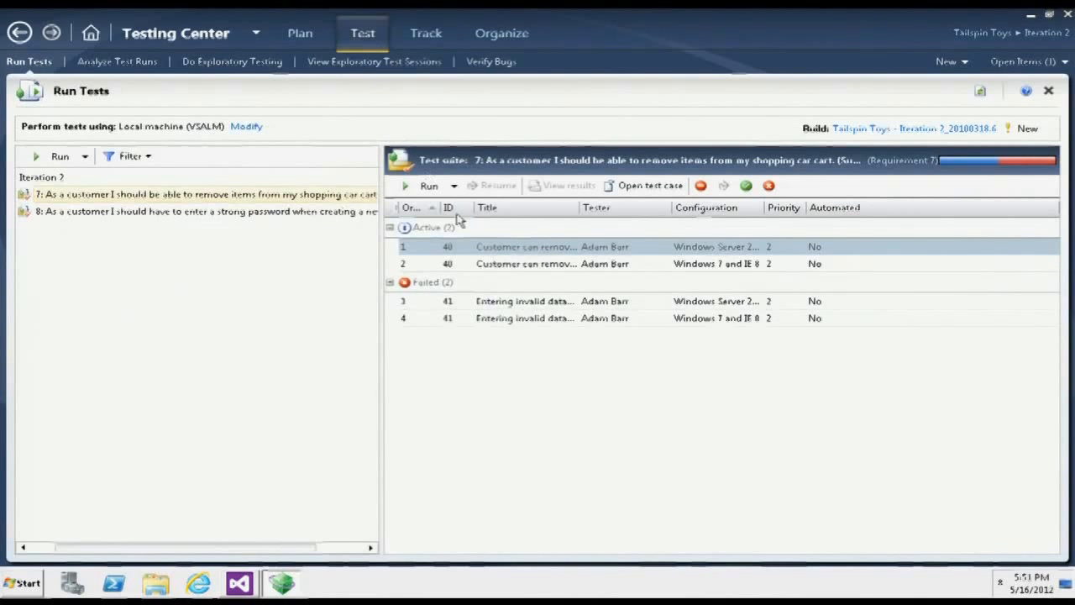
pyautogui.click(479, 263)
pyautogui.click(482, 248)
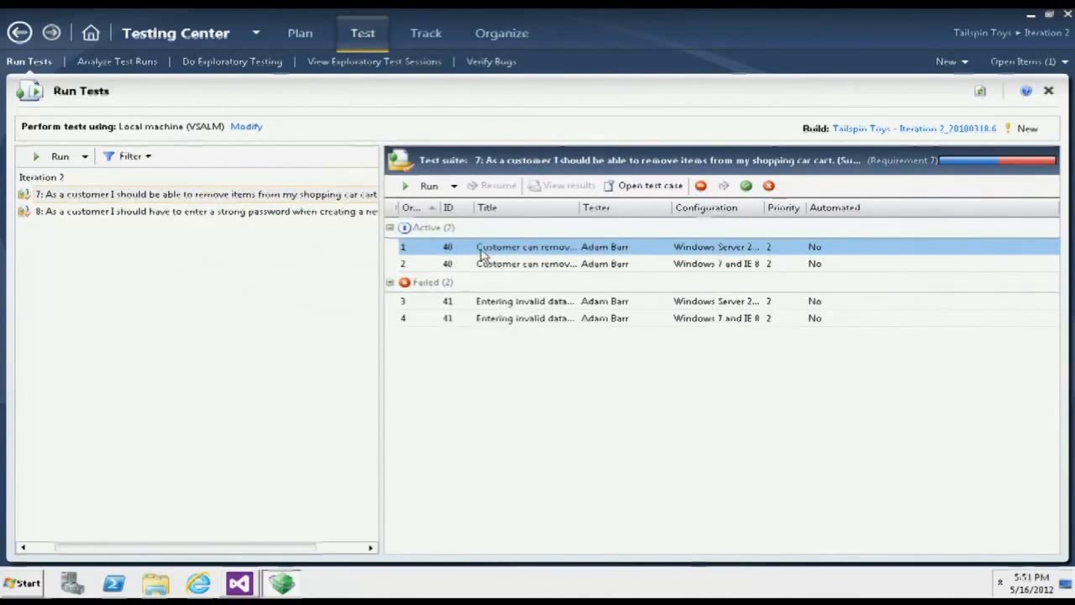
pyautogui.click(484, 265)
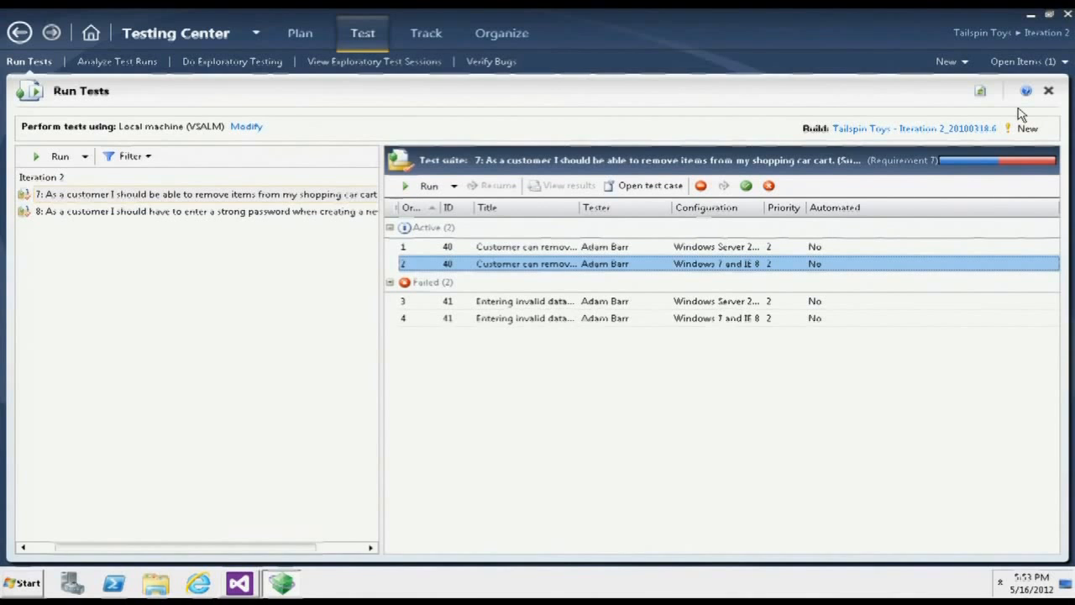
# - Start an exploratory testing session without any selected work items and begin its recording
pyautogui.click(252, 72)
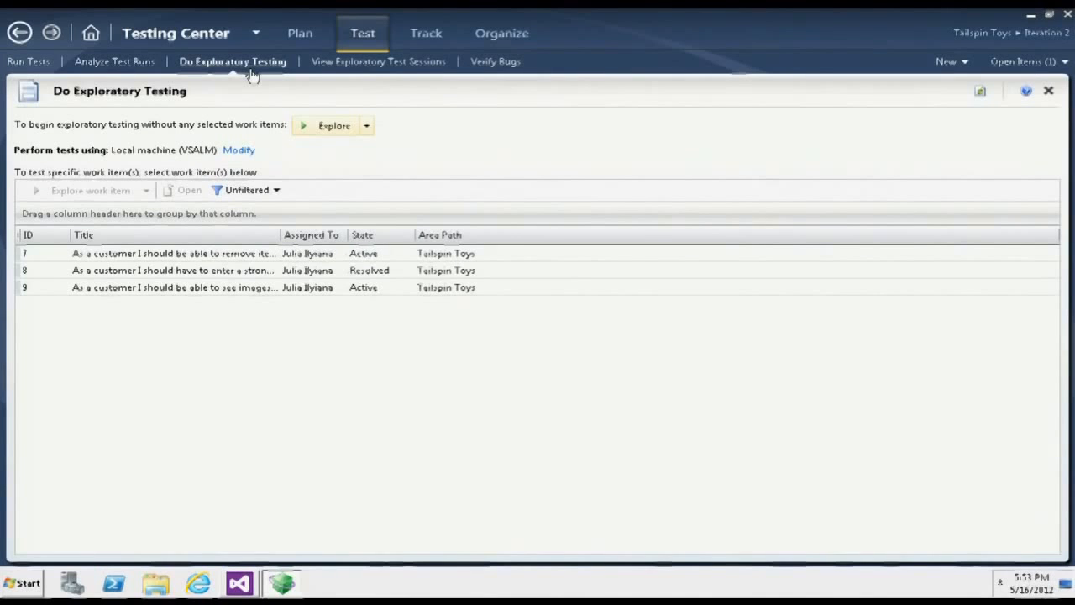
pyautogui.click(335, 126)
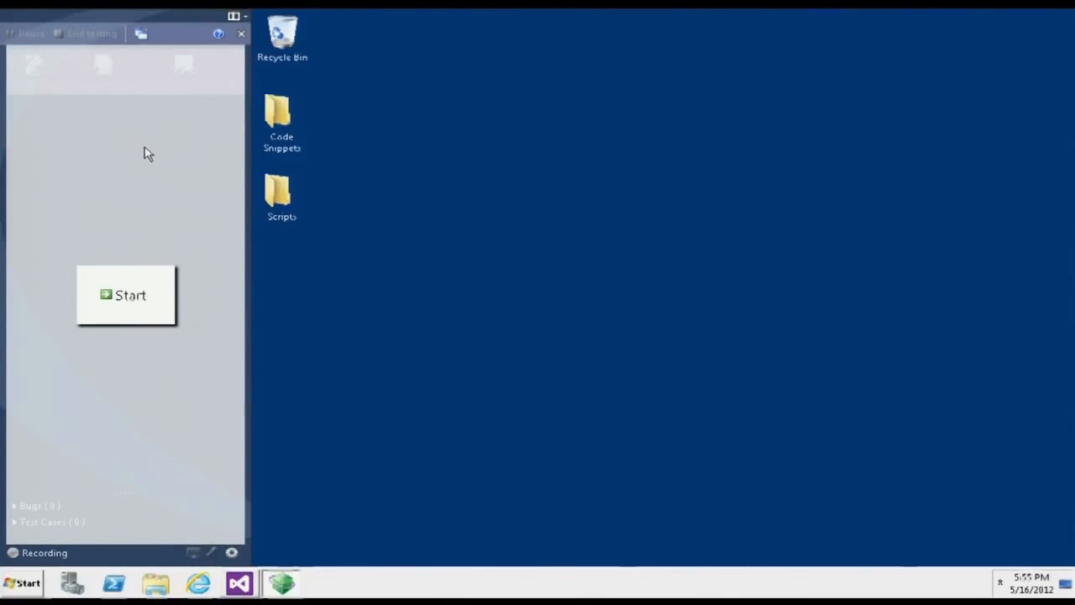
pyautogui.click(132, 293)
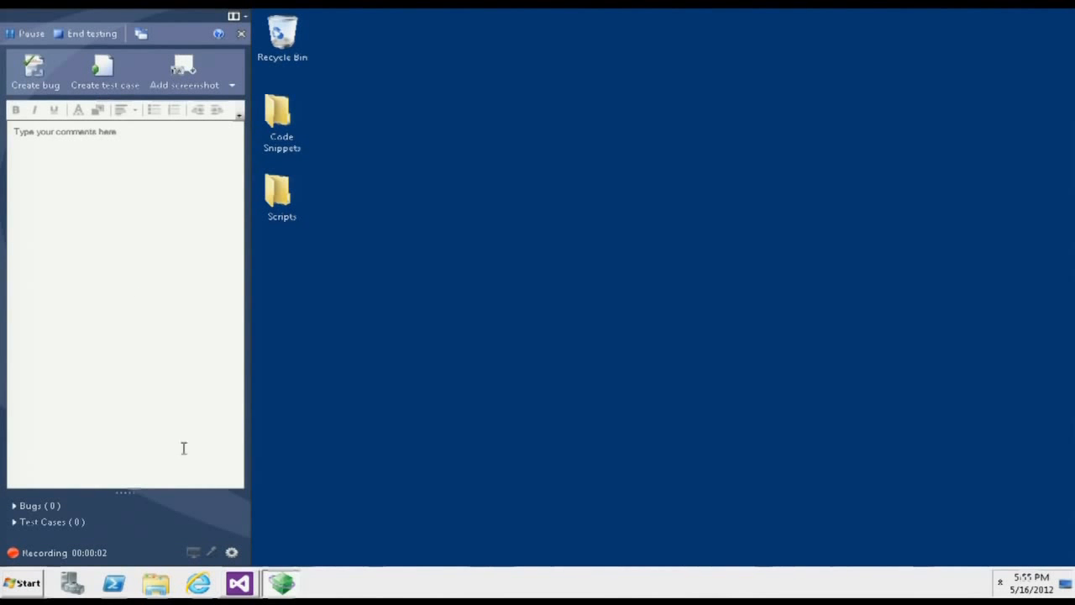
# - Switch to Internet Explorer, open the FF Intranet Portal, and view service tickets A014102 and A014104, returning to the dashboard after each
pyautogui.click(199, 586)
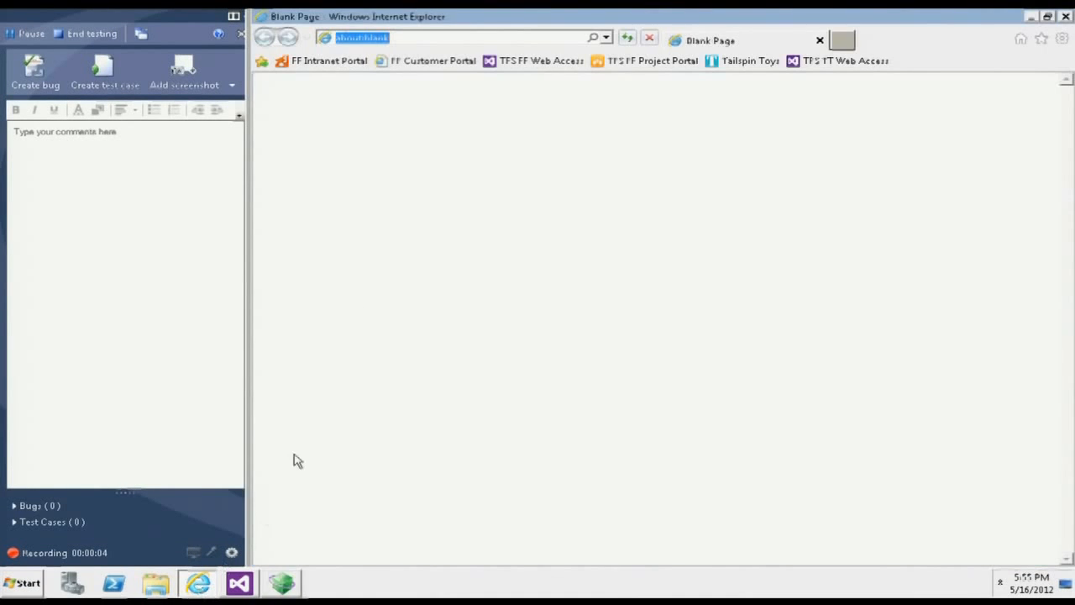
pyautogui.click(334, 64)
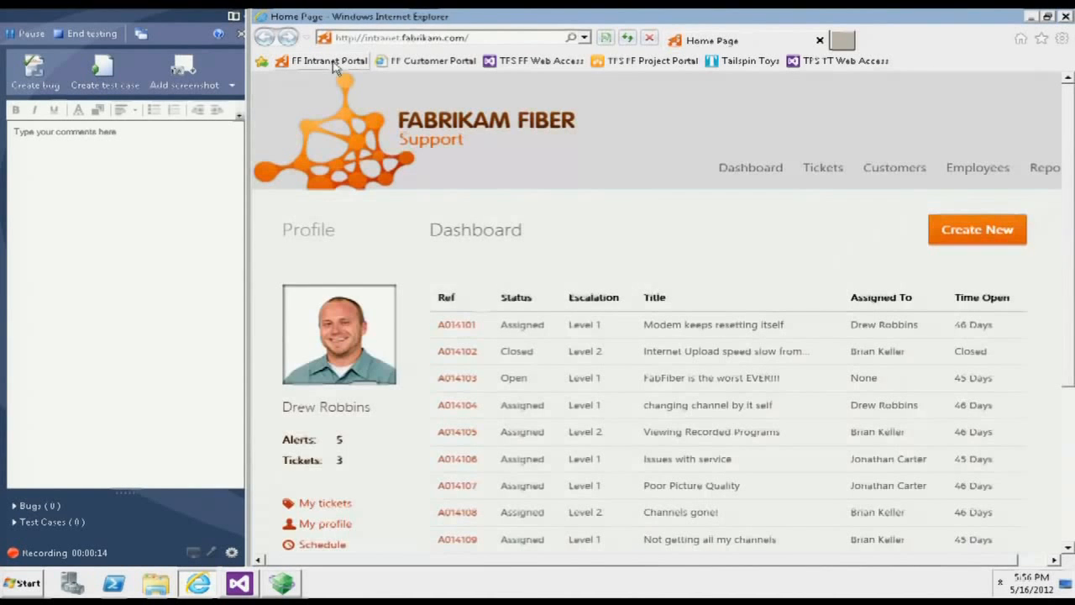
pyautogui.click(468, 352)
pyautogui.click(748, 168)
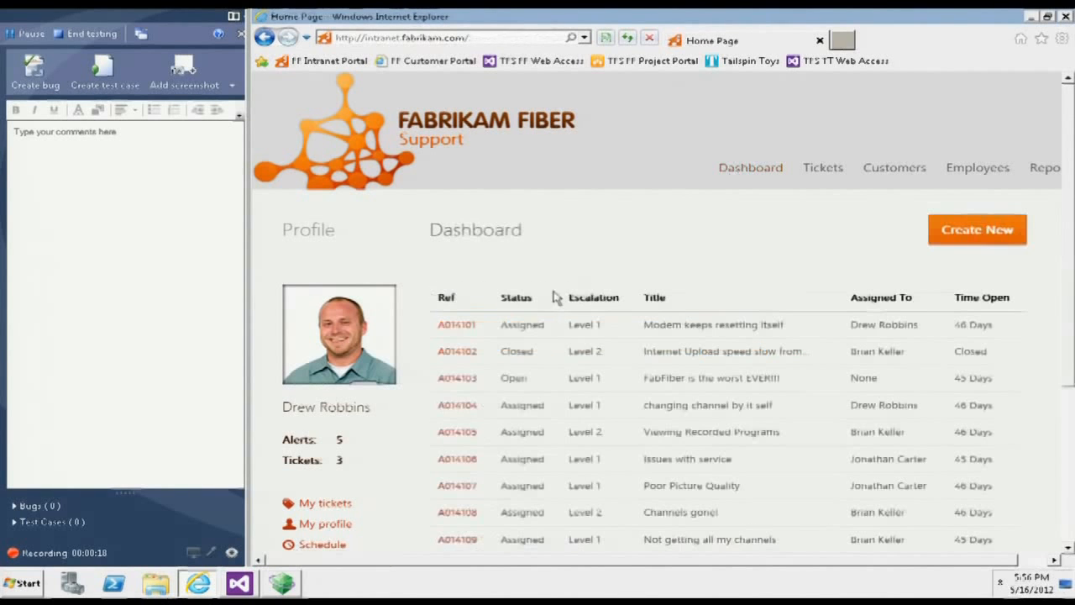
pyautogui.click(448, 406)
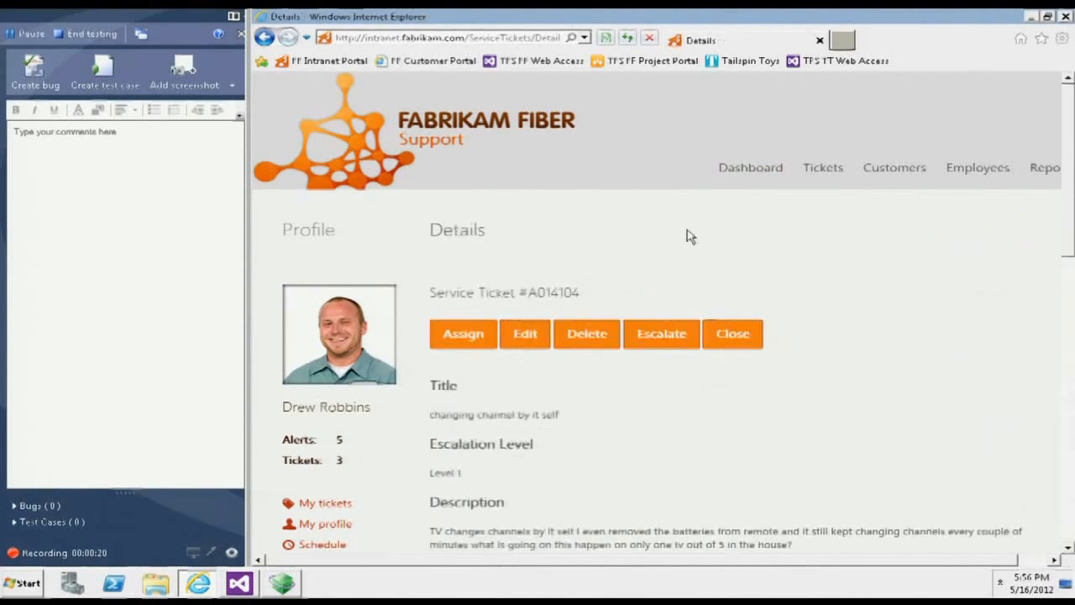
pyautogui.click(752, 171)
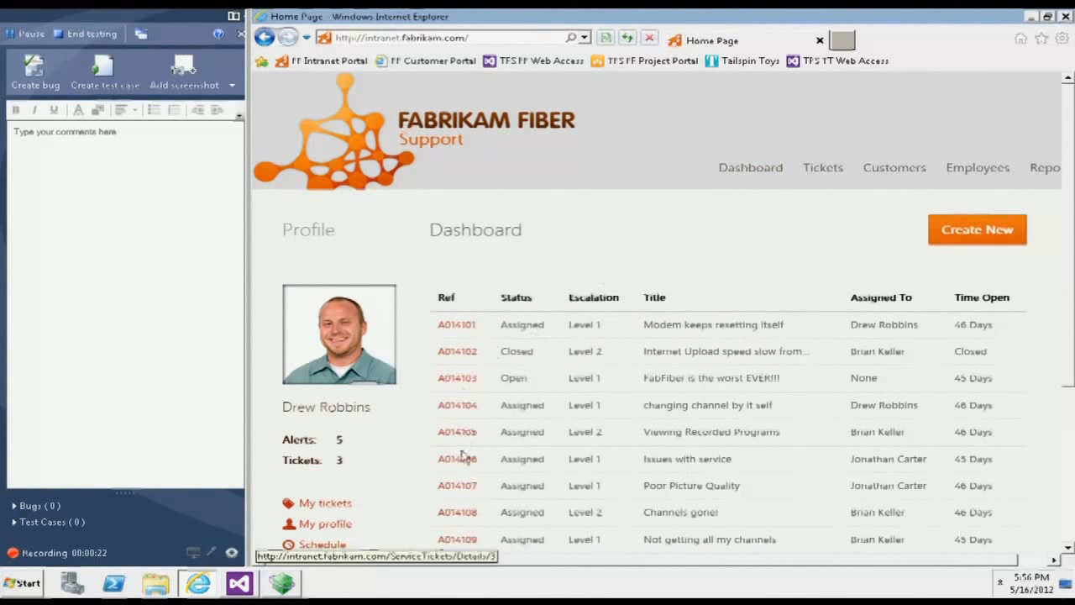
# - View the details of service tickets A014106, A014108 and A014101, returning to the dashboard after each
pyautogui.click(460, 460)
pyautogui.click(766, 171)
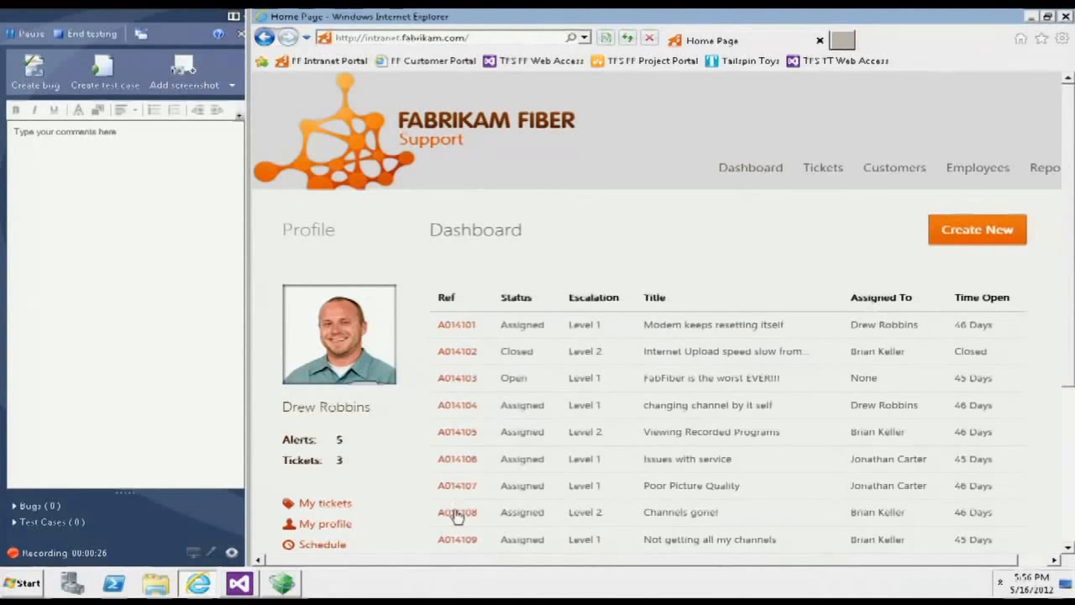
pyautogui.click(458, 512)
pyautogui.click(750, 171)
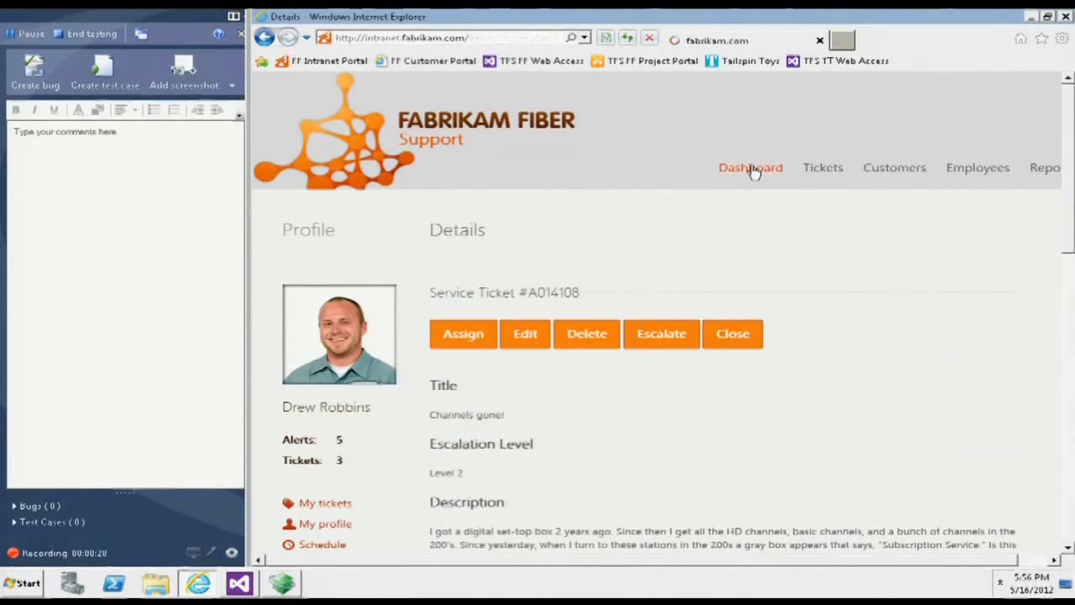
pyautogui.click(454, 325)
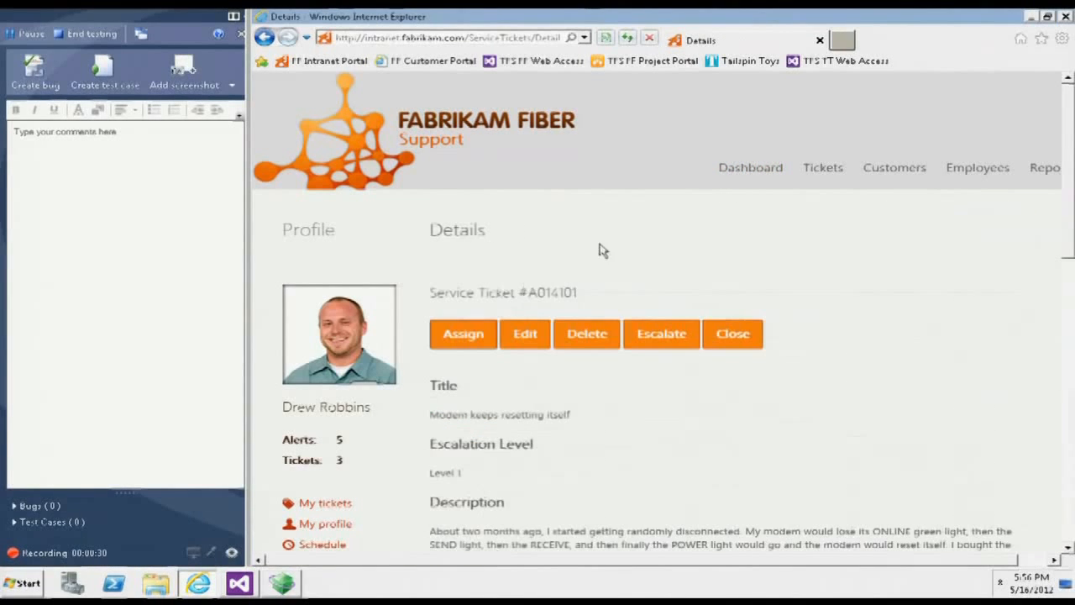
pyautogui.click(752, 172)
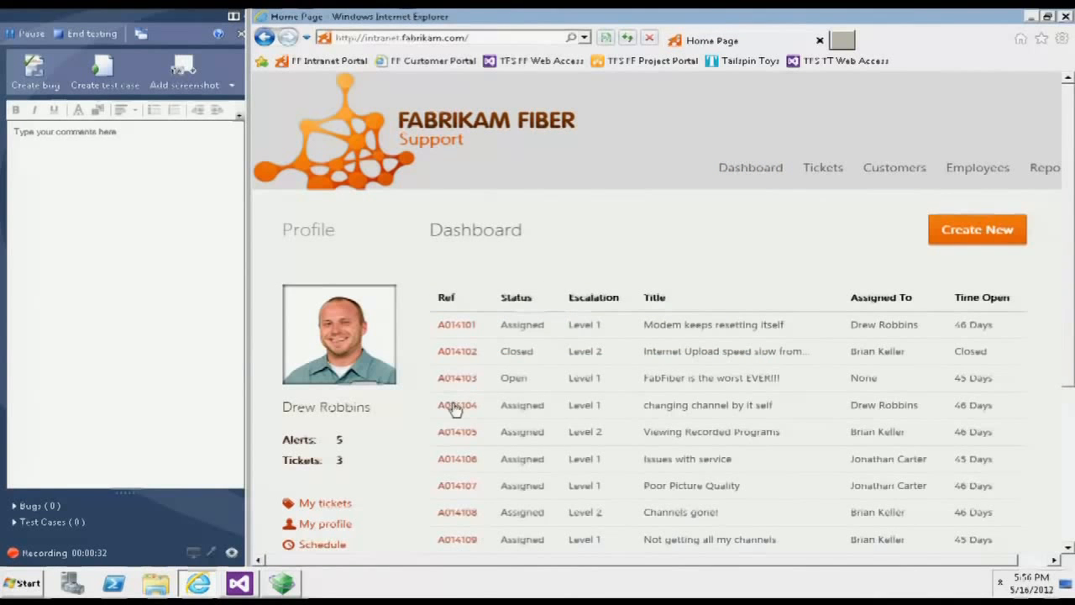
# - Open the delete confirmation page of service ticket A014104 and add a screenshot of its ticket fields to the session notes
pyautogui.click(454, 407)
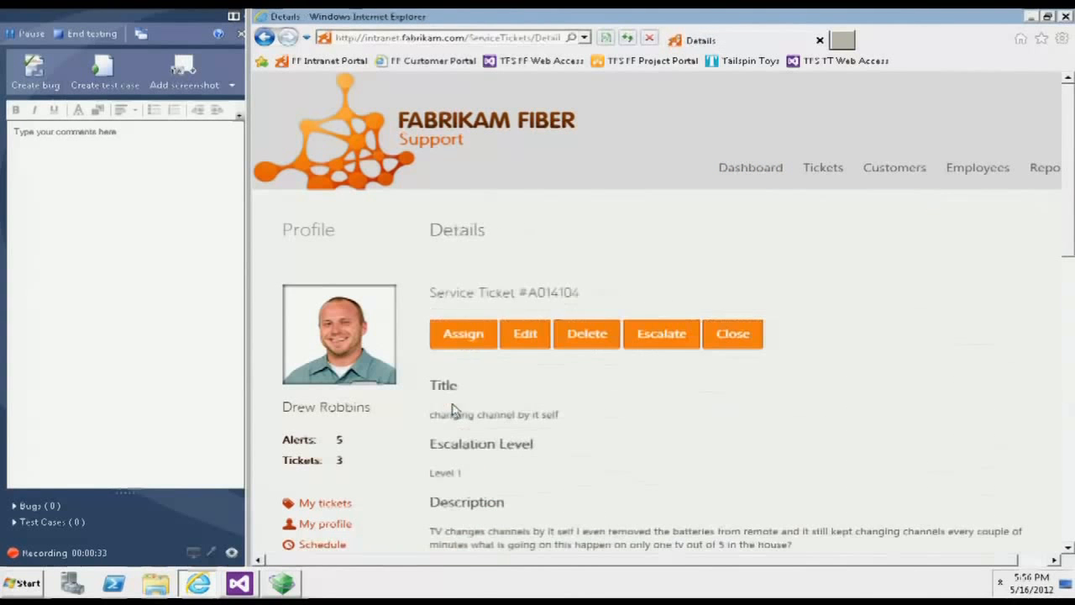
pyautogui.click(587, 335)
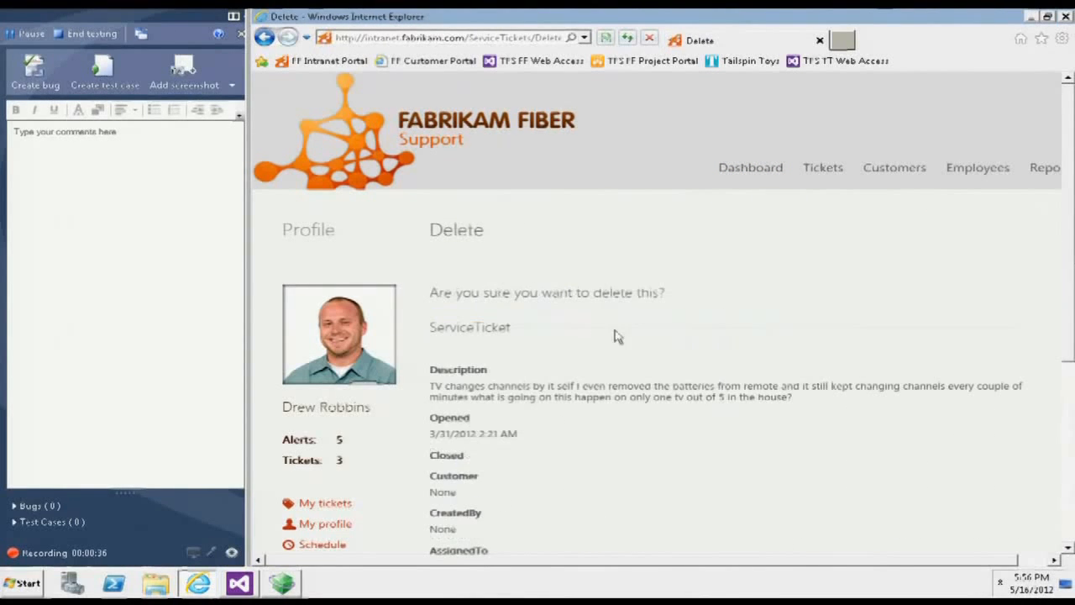
pyautogui.moveTo(1065, 297); pyautogui.dragTo(1063, 341)
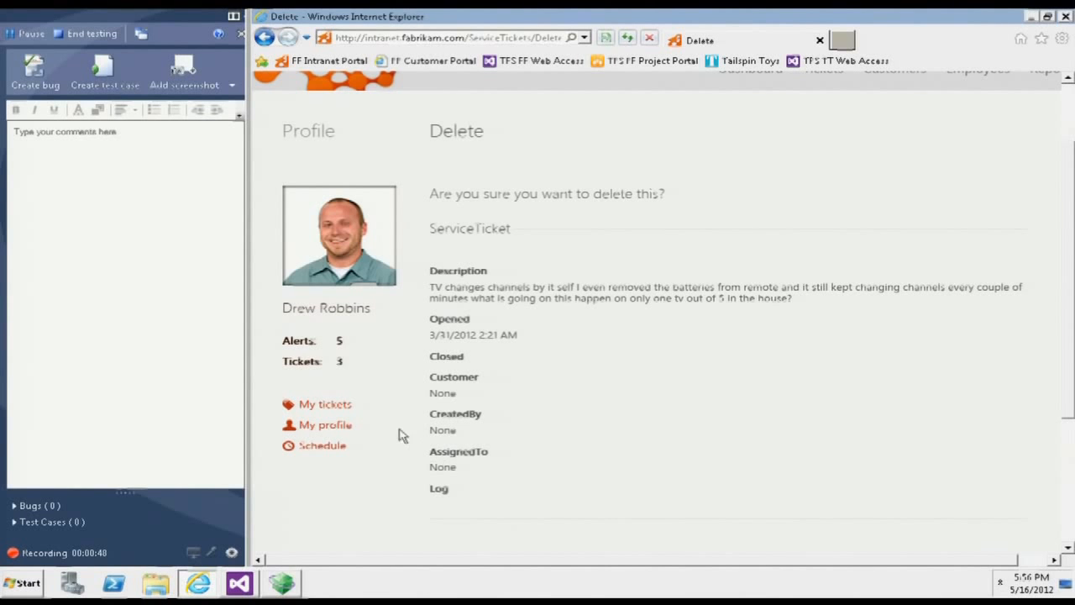
pyautogui.click(181, 75)
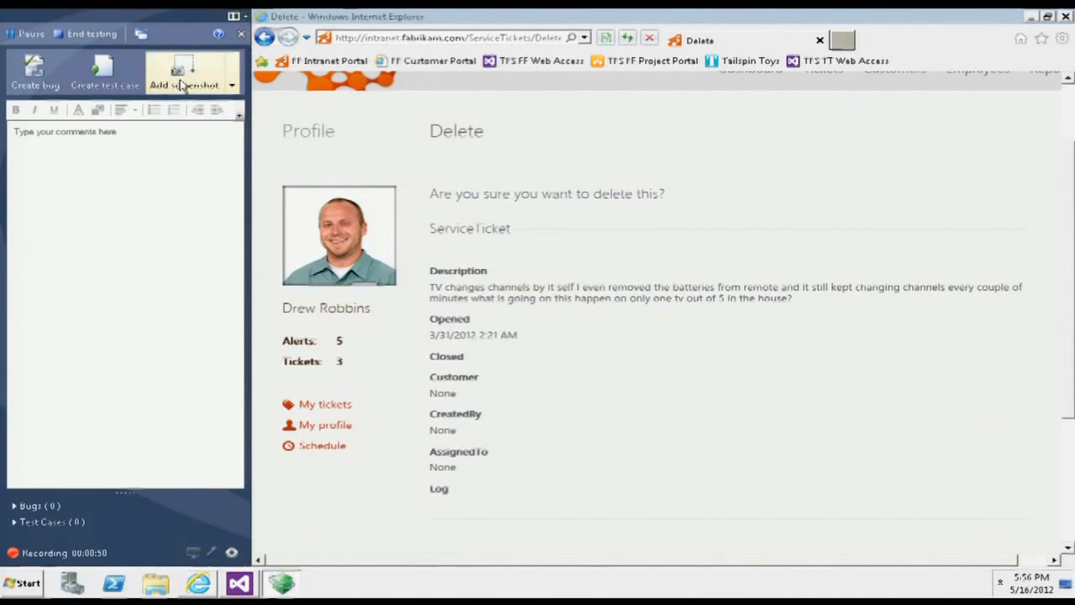
pyautogui.moveTo(387, 286); pyautogui.dragTo(552, 506)
# - Create a bug titled "Delete page is missing values" and review its recorded steps to reproduce
pyautogui.click(33, 74)
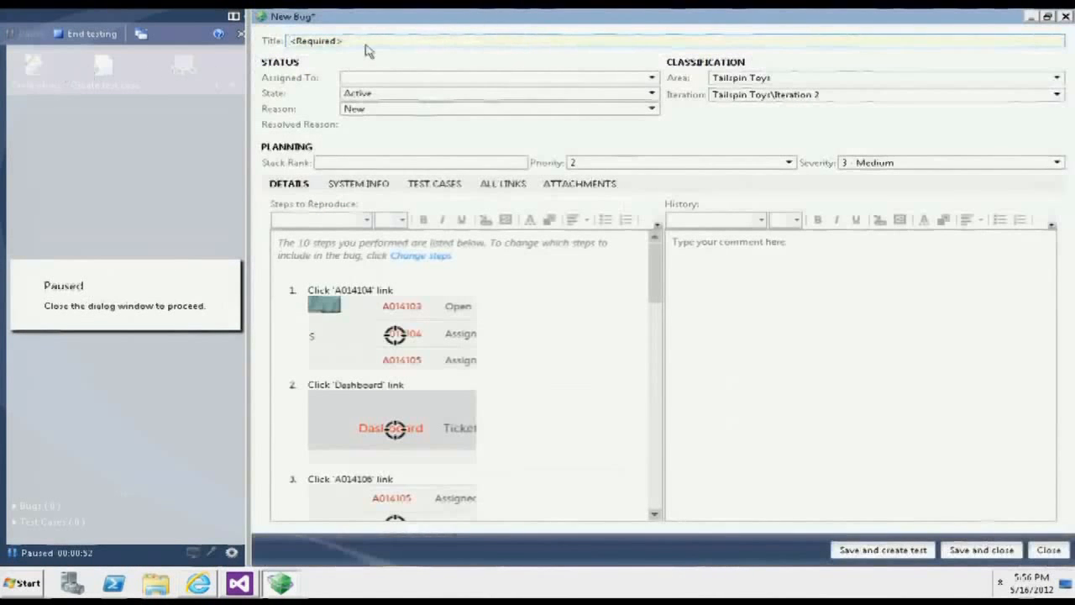
pyautogui.write('Delete page is')
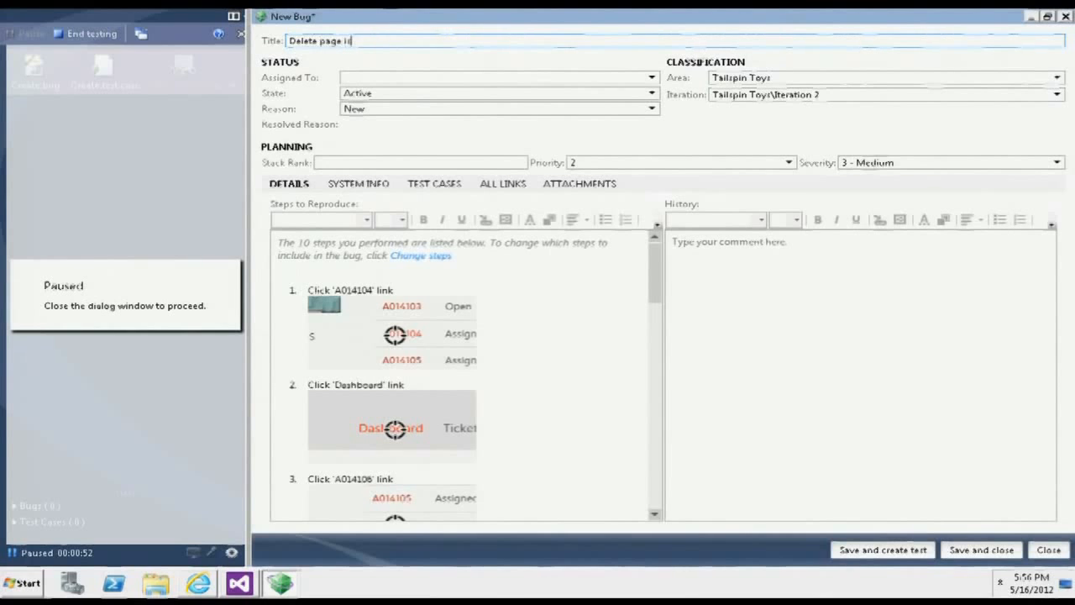
pyautogui.write(' missing values')
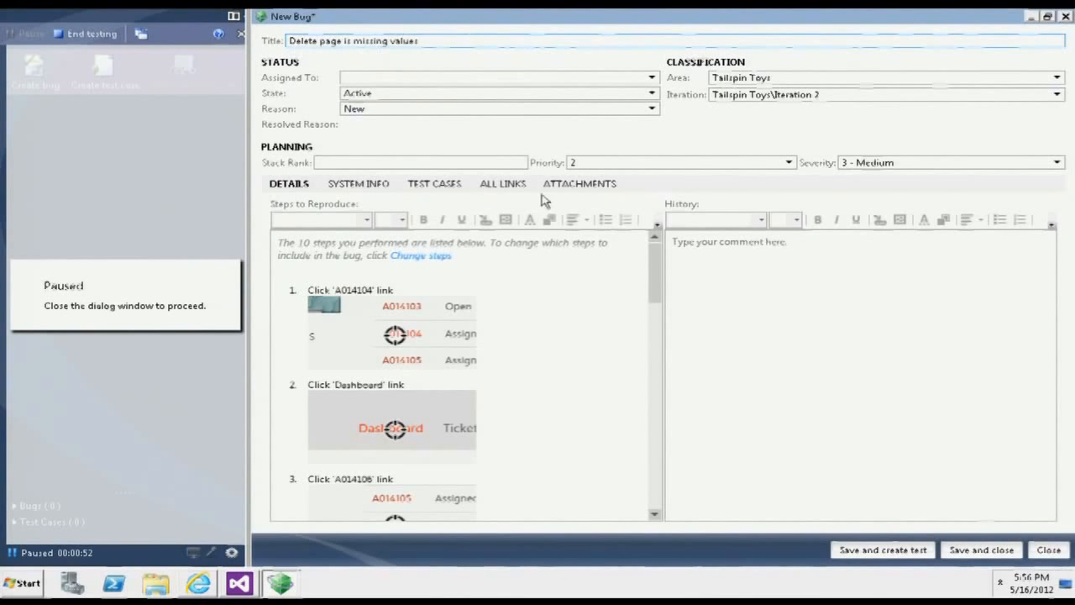
pyautogui.moveTo(655, 272); pyautogui.dragTo(655, 481)
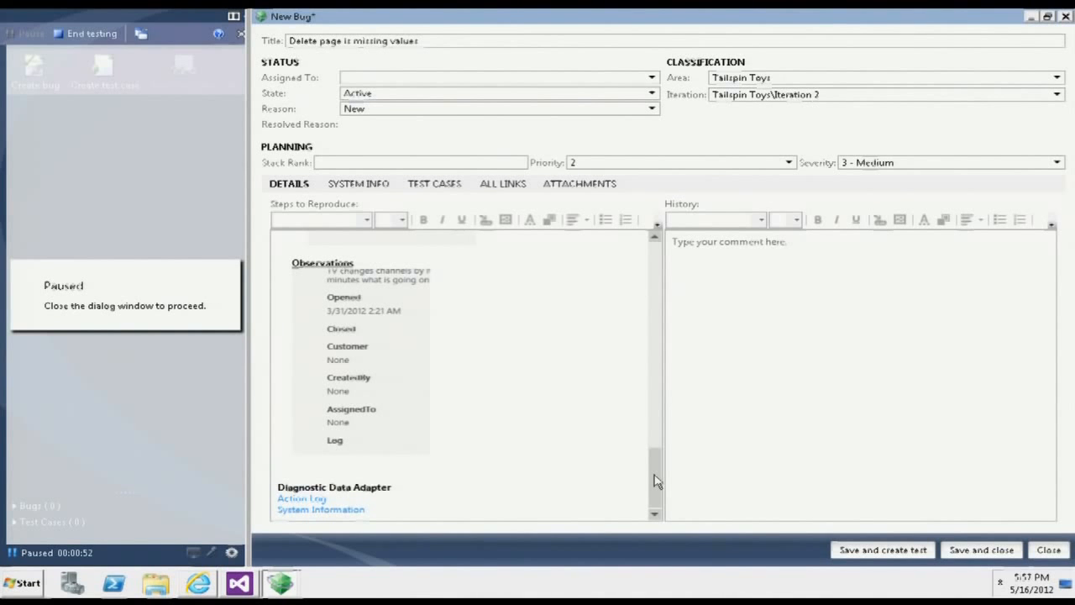
pyautogui.moveTo(656, 481); pyautogui.dragTo(540, 260)
# - Limit the bug's reproduction steps to the last Dashboard, A014104 and Delete link actions plus the Observations entry
pyautogui.click(417, 256)
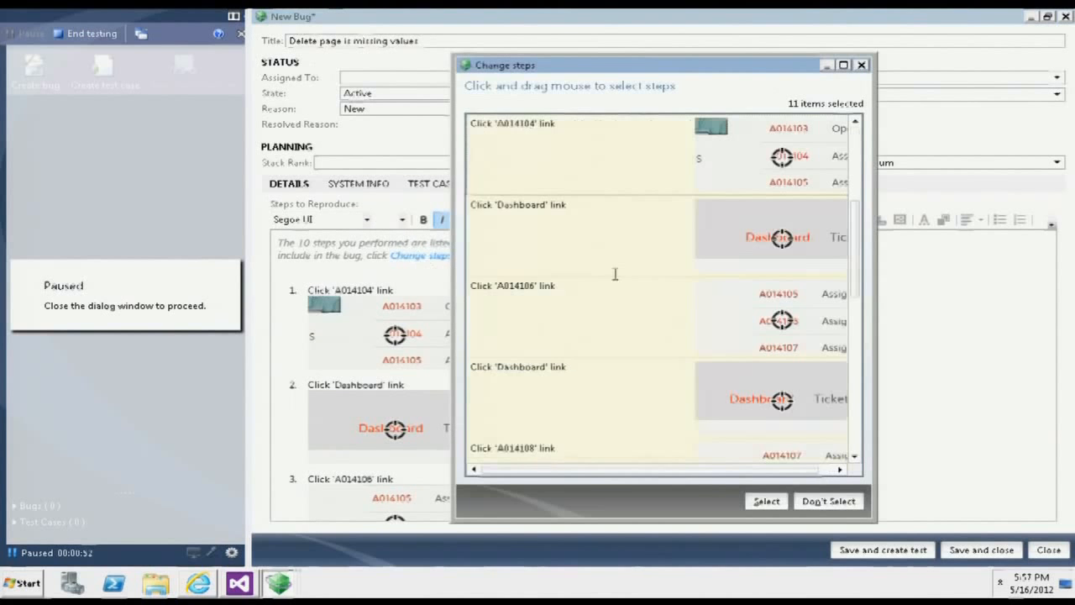
pyautogui.moveTo(856, 239); pyautogui.dragTo(859, 414)
pyautogui.click(584, 179)
pyautogui.hotkey('shift', 'Down')
pyautogui.hotkey('shift', 'Down')
pyautogui.hotkey('shift', 'Down')
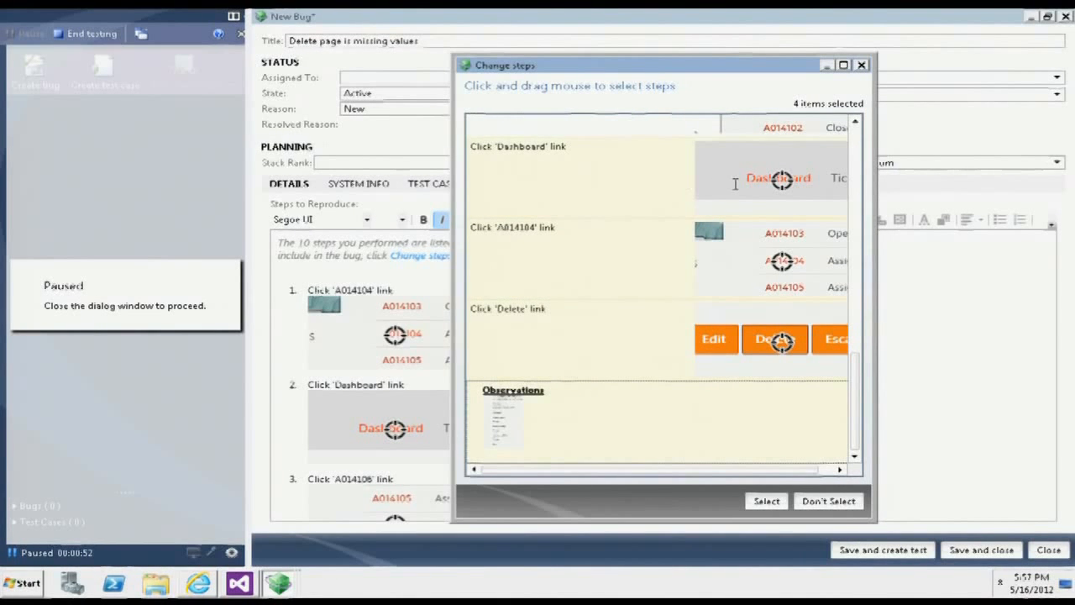
pyautogui.moveTo(734, 183)
pyautogui.moveTo(749, 260)
pyautogui.moveTo(752, 319)
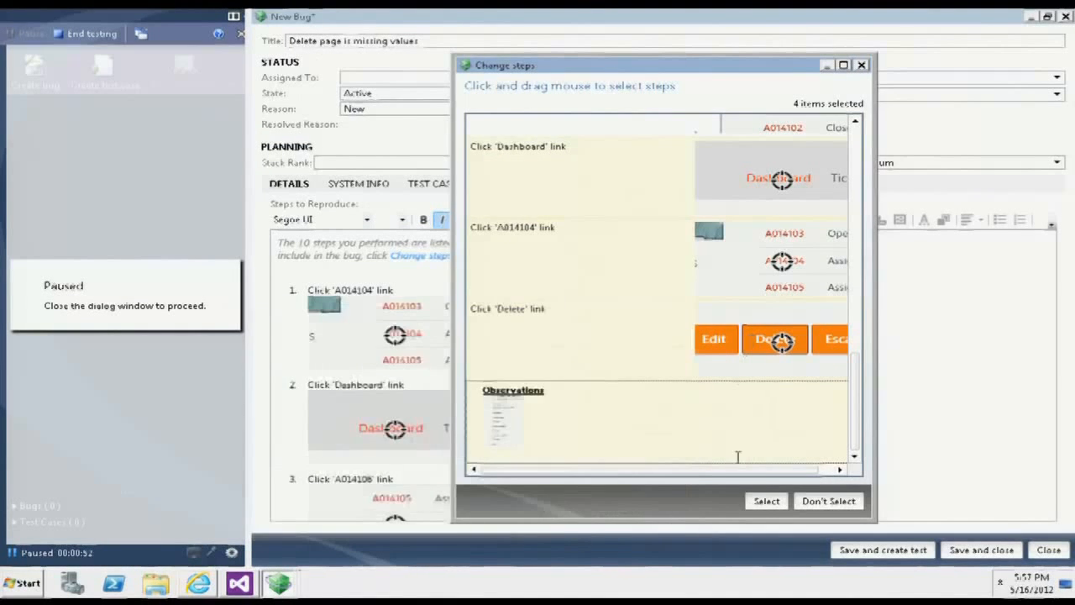
pyautogui.click(765, 502)
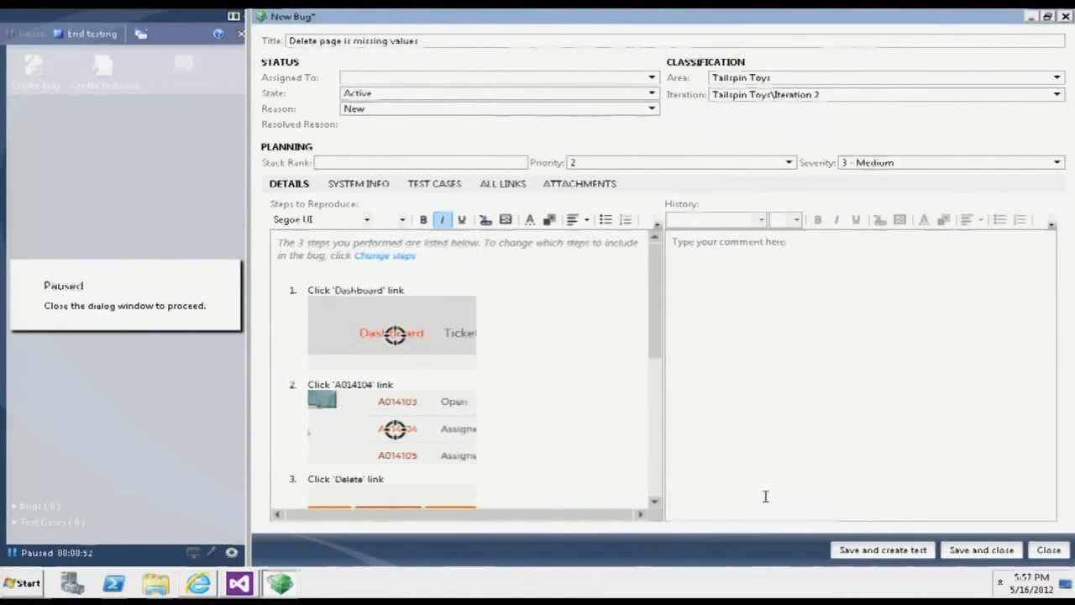
# - Review the shortened bug steps, then save the bug and create a test case from it titled "Make sure delete page contains correct values"
pyautogui.moveTo(655, 306); pyautogui.dragTo(672, 290)
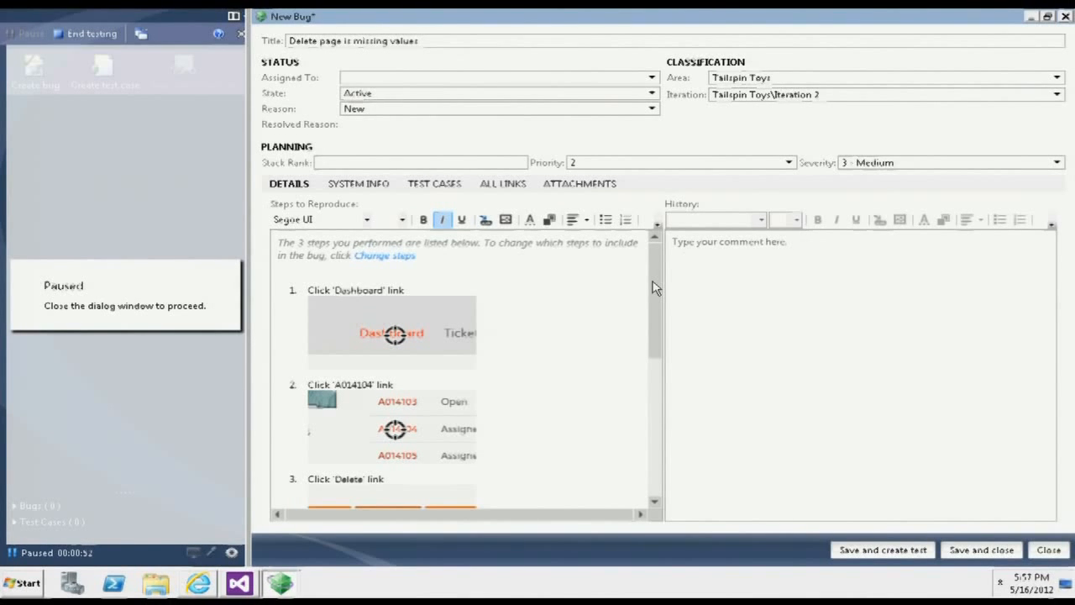
pyautogui.moveTo(654, 288); pyautogui.dragTo(648, 458)
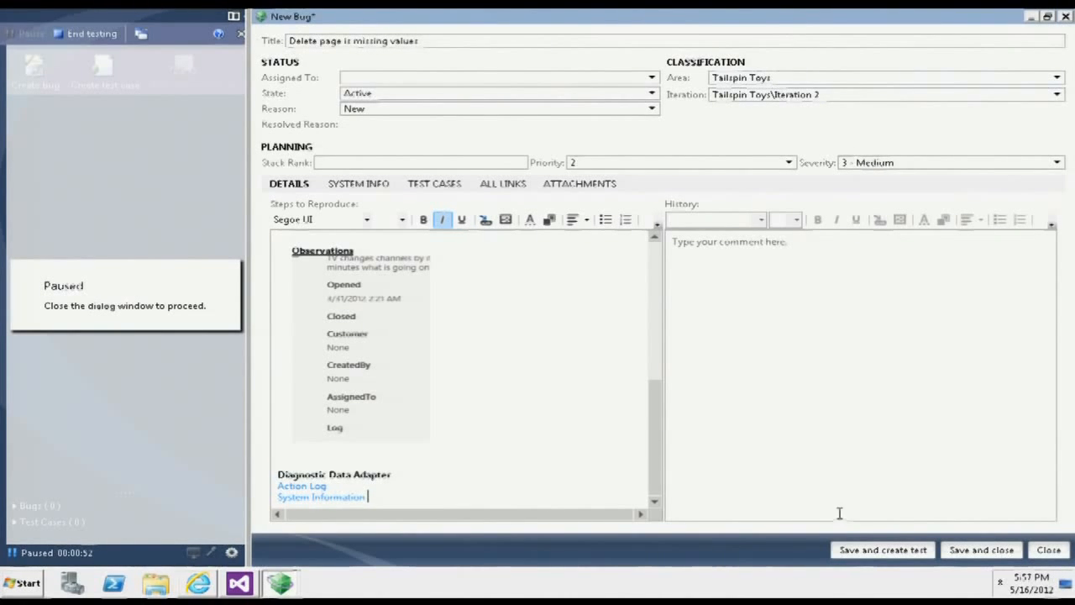
pyautogui.click(875, 551)
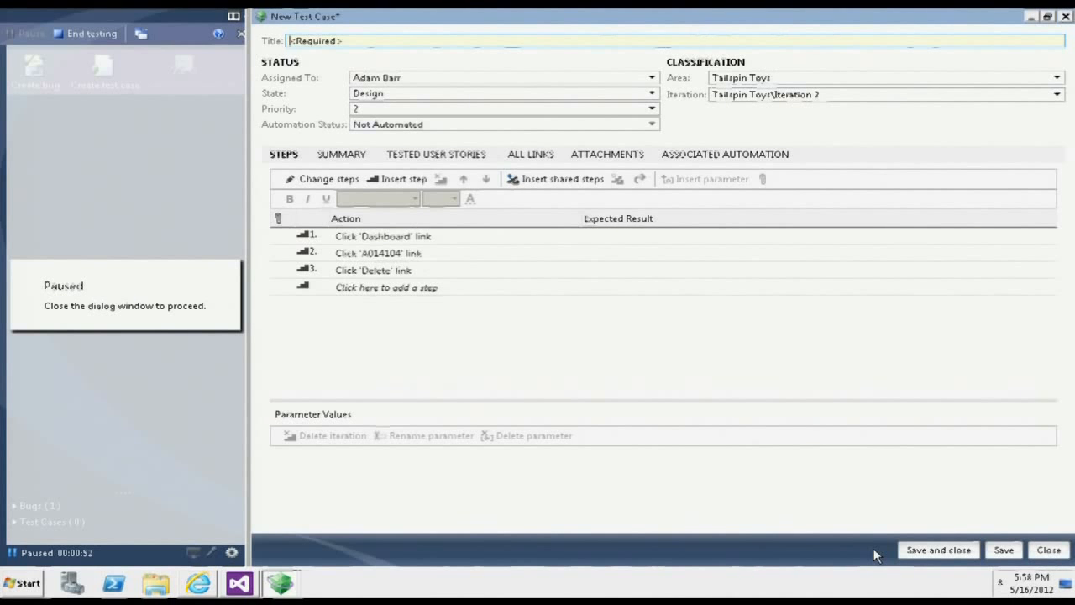
pyautogui.write('Make sure delete page contains correct values')
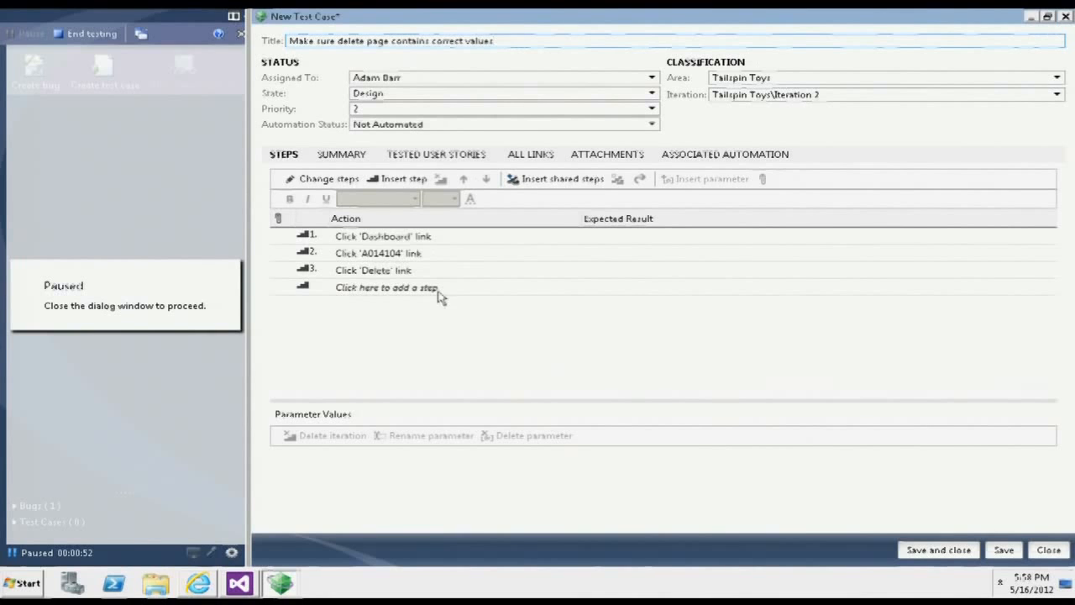
# - Make the link names Dashboard, A014104 and Delete bold in the three test case steps
pyautogui.click(386, 237)
pyautogui.doubleClick(386, 237)
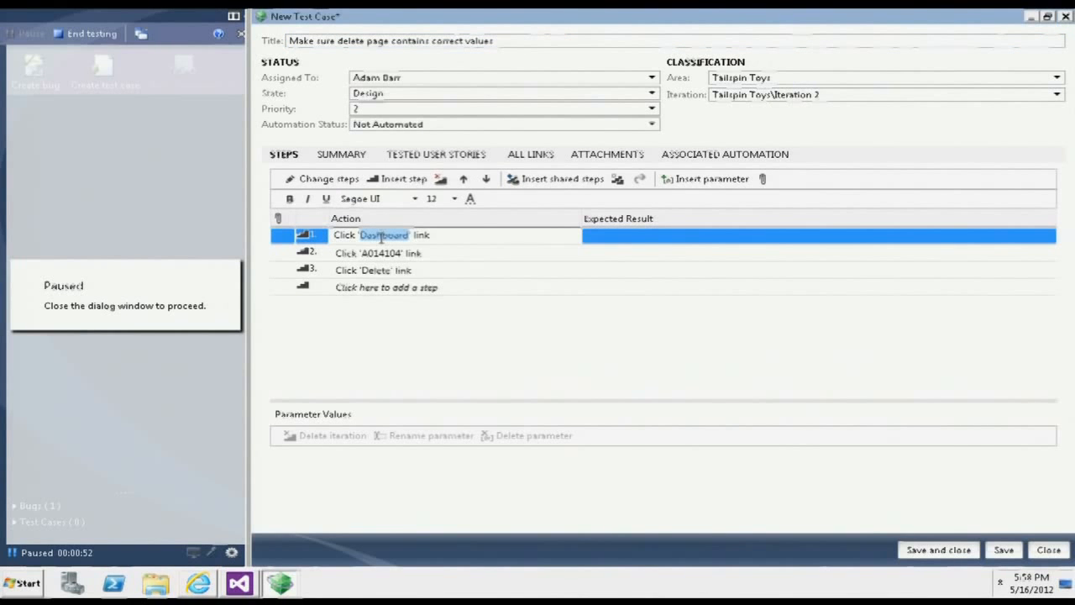
pyautogui.doubleClick(378, 253)
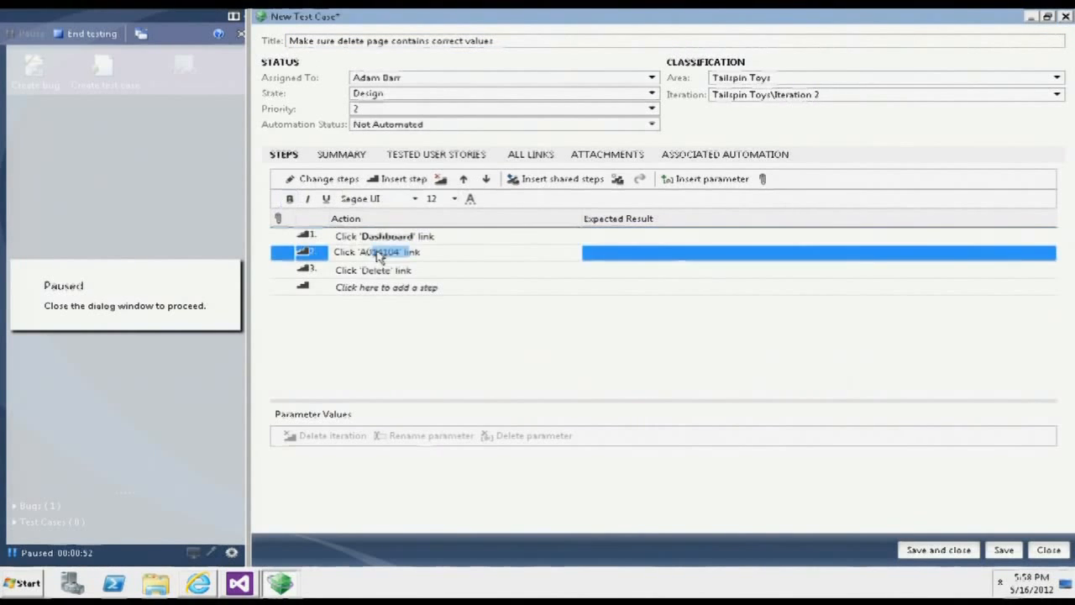
pyautogui.click(377, 271)
pyautogui.doubleClick(375, 269)
# - Give step 3 the expected result "Make sure you don't click confirm." in red text, and save and close the test case
pyautogui.click(619, 269)
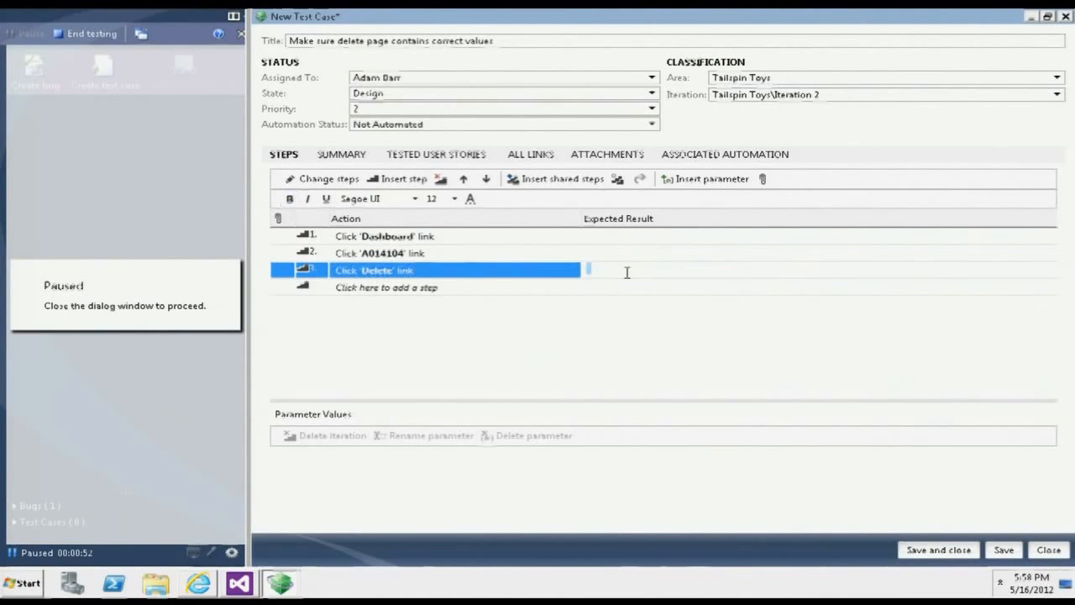
pyautogui.write("Make sure you don't click confirm.")
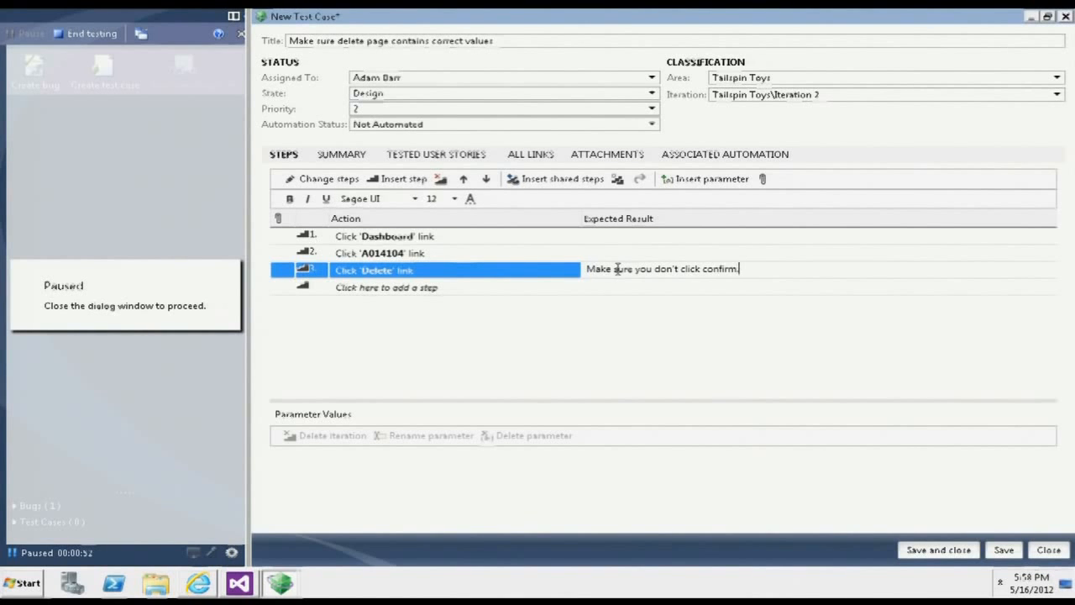
pyautogui.hotkey('ctrl', 'a')
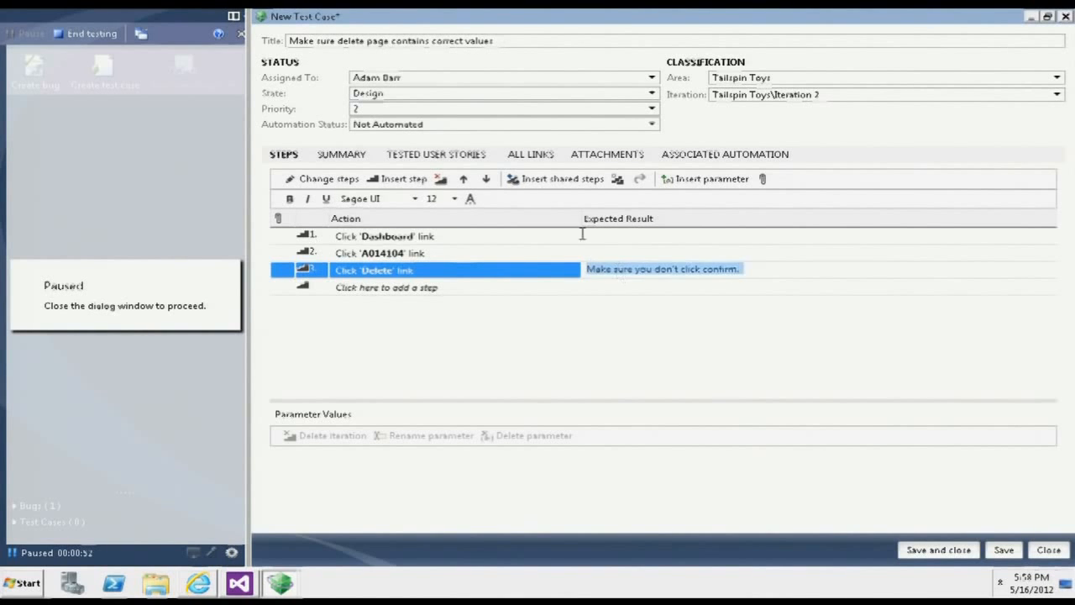
pyautogui.click(471, 199)
pyautogui.click(586, 174)
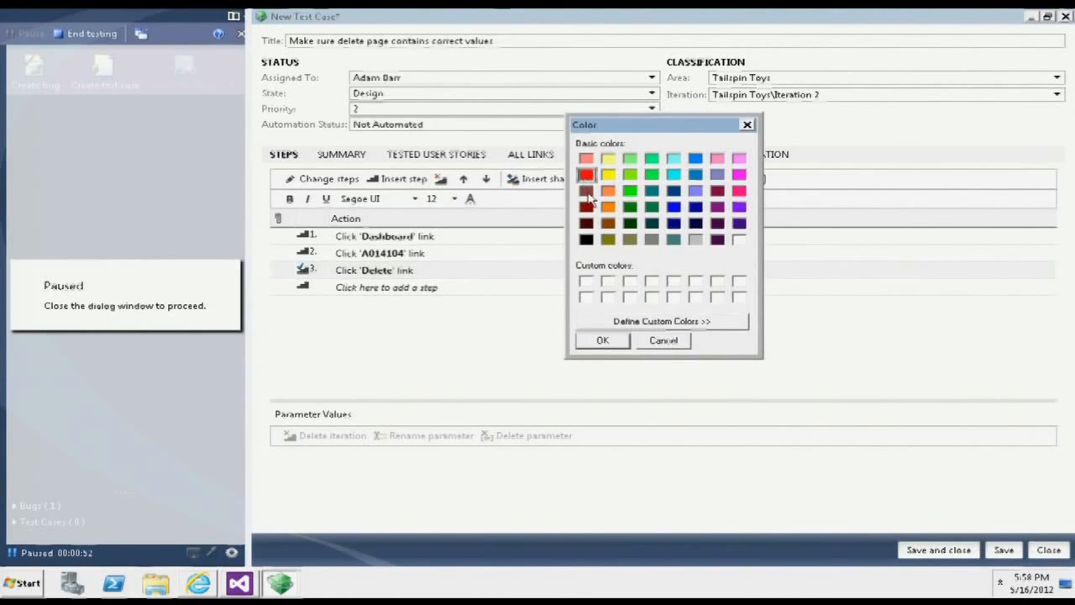
pyautogui.click(602, 340)
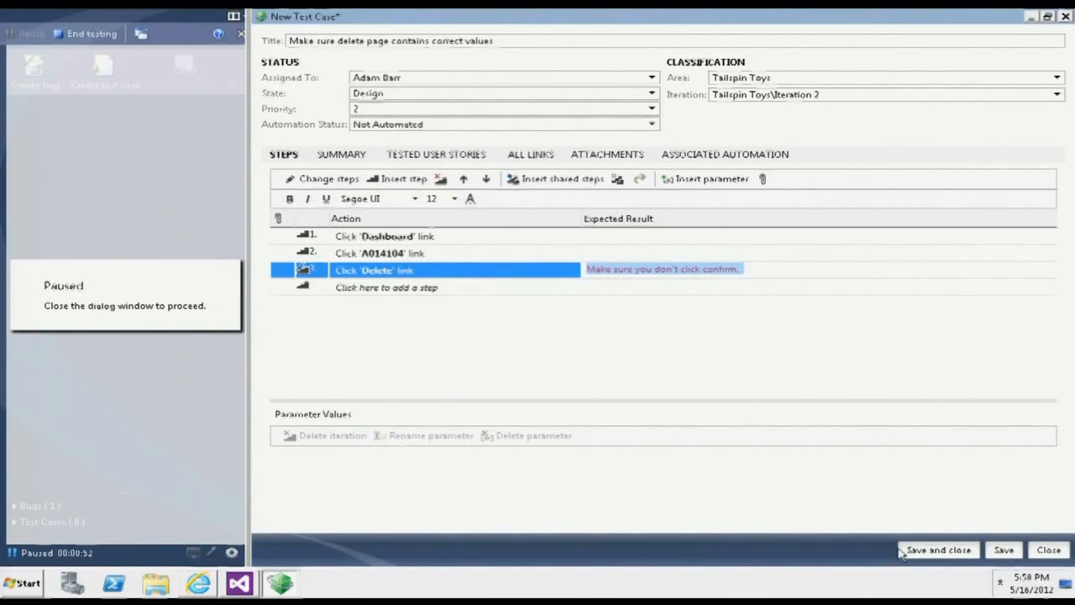
pyautogui.click(924, 550)
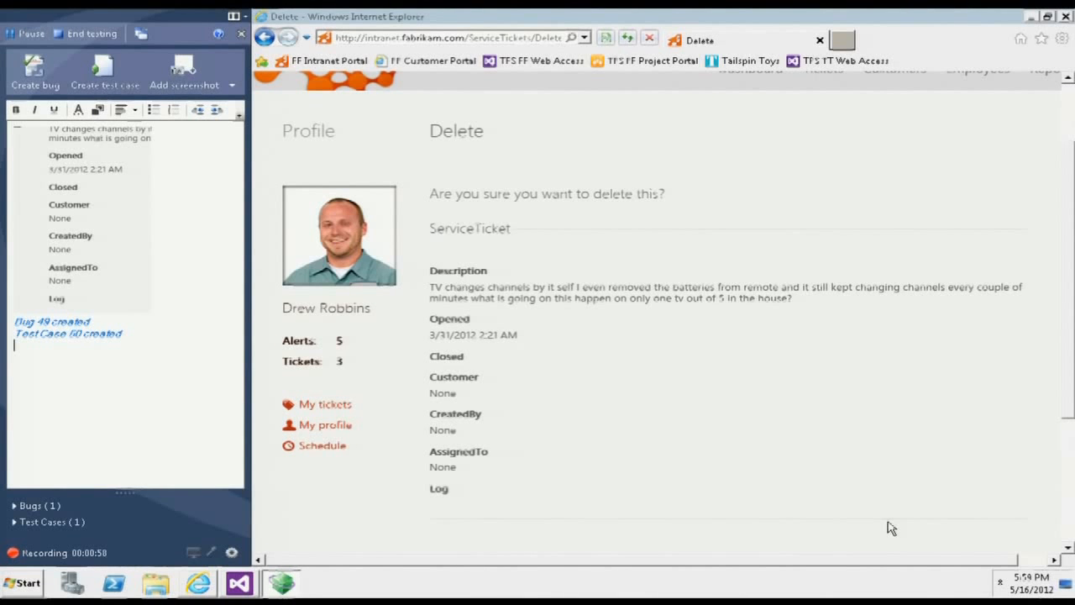
# - End the exploratory testing session, and save and close its session record
pyautogui.click(95, 33)
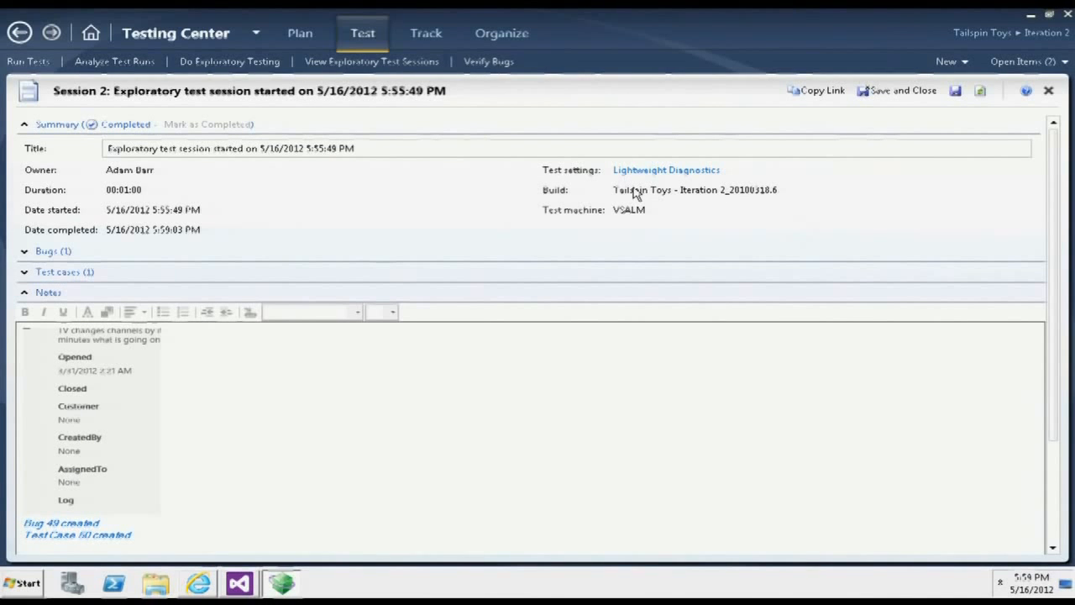
pyautogui.click(883, 93)
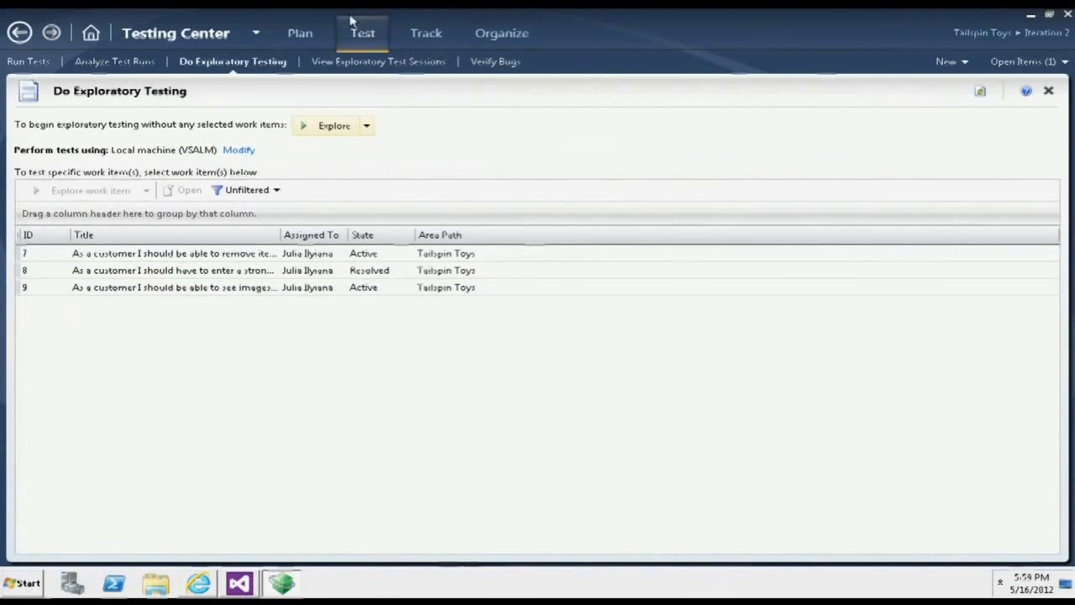
# - Show the Iteration 2 root suite in the test plan contents and open the test case "Make sure delete page contains correct values"
pyautogui.click(300, 42)
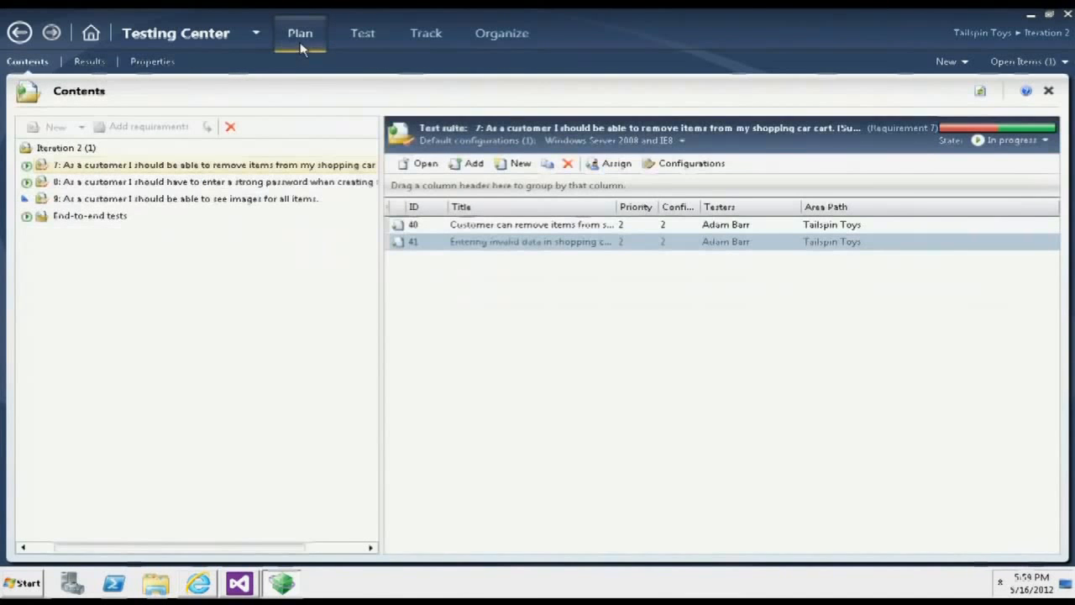
pyautogui.click(88, 215)
pyautogui.click(72, 147)
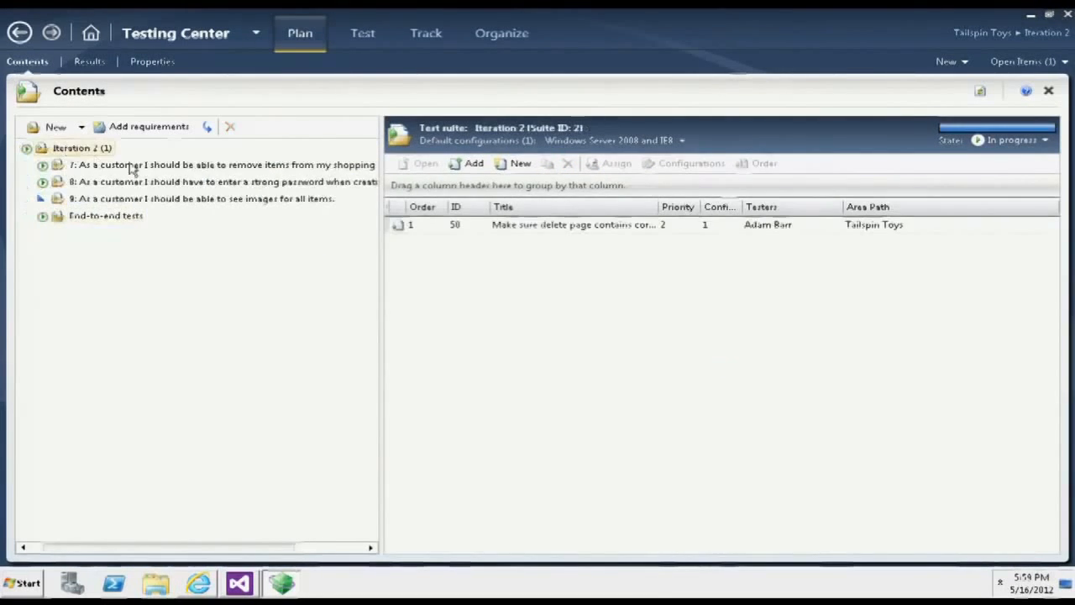
pyautogui.doubleClick(568, 225)
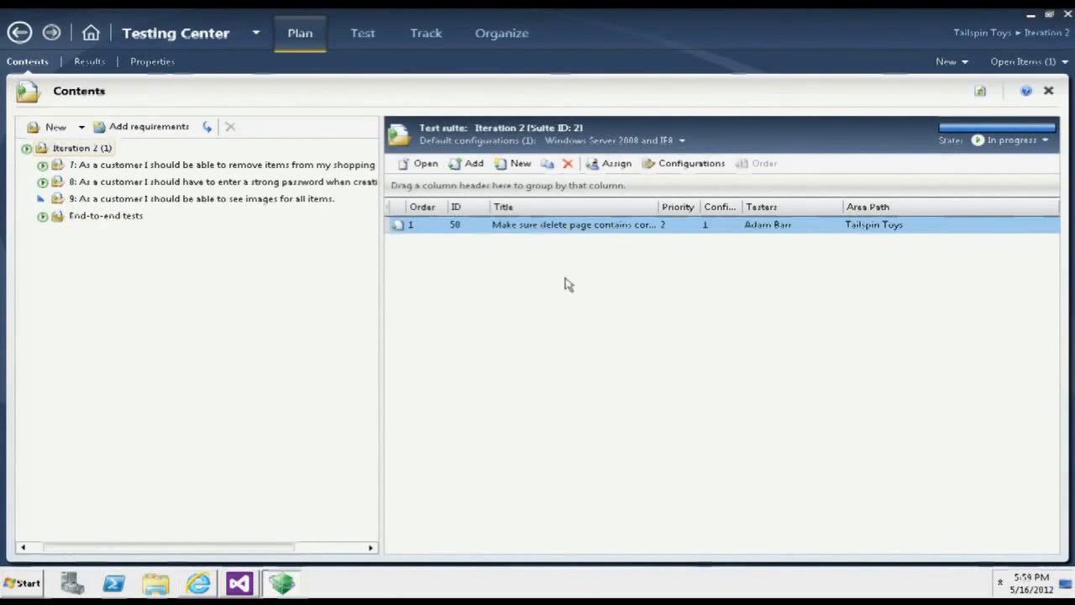
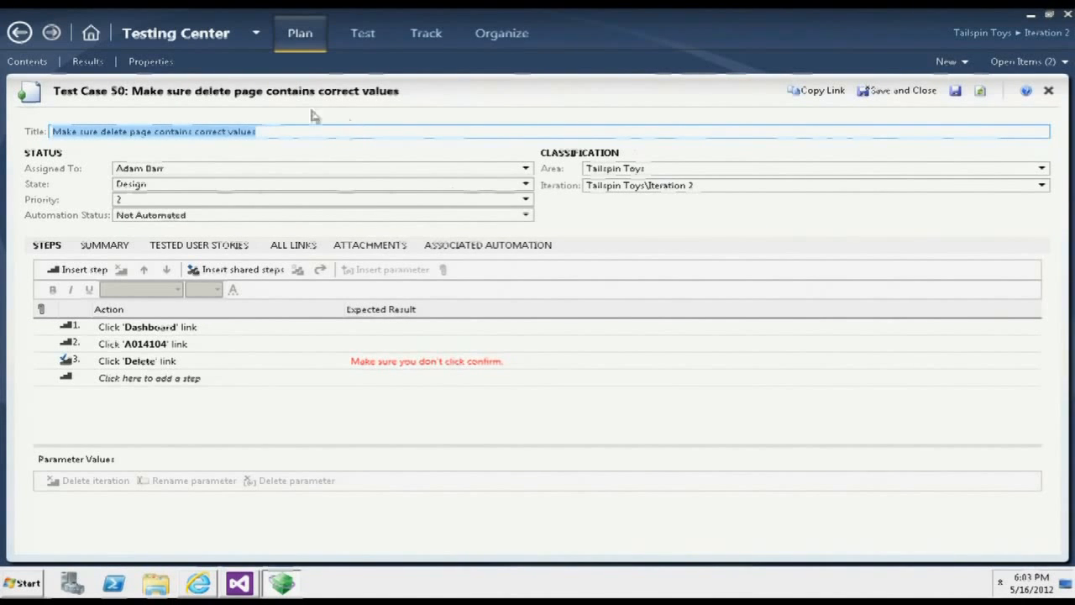
# - Return to the test plan contents and view the requirement 7 suite and the End-to-end tests suite
pyautogui.click(26, 61)
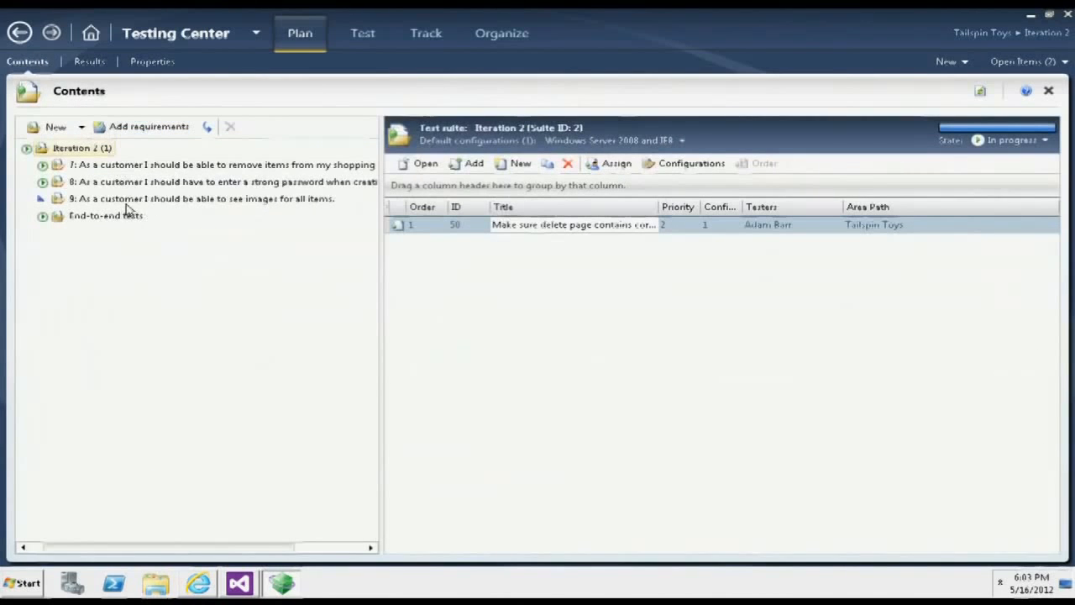
pyautogui.click(116, 167)
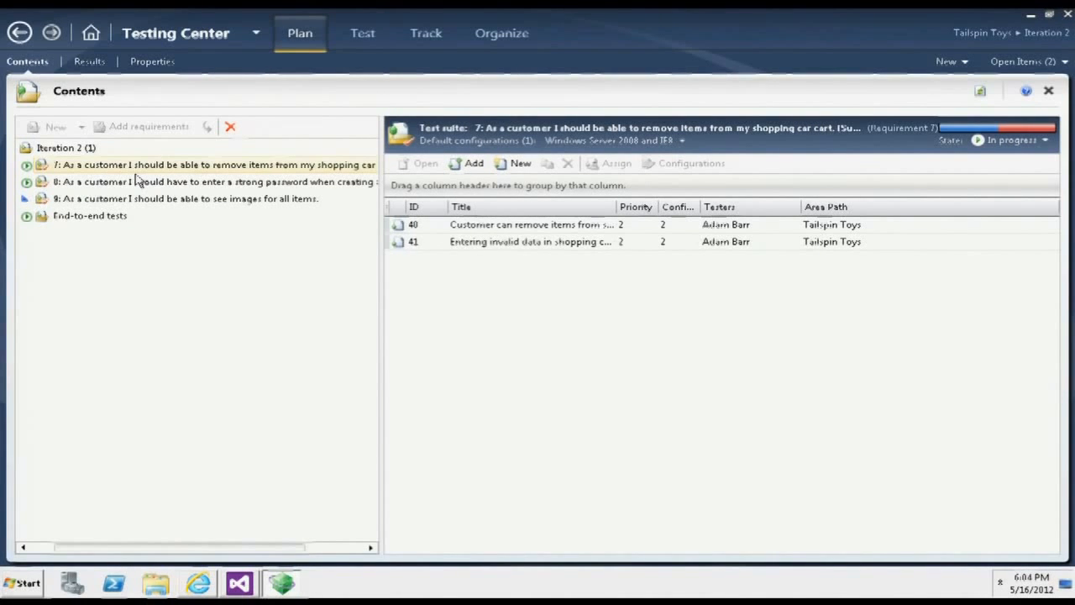
pyautogui.click(99, 217)
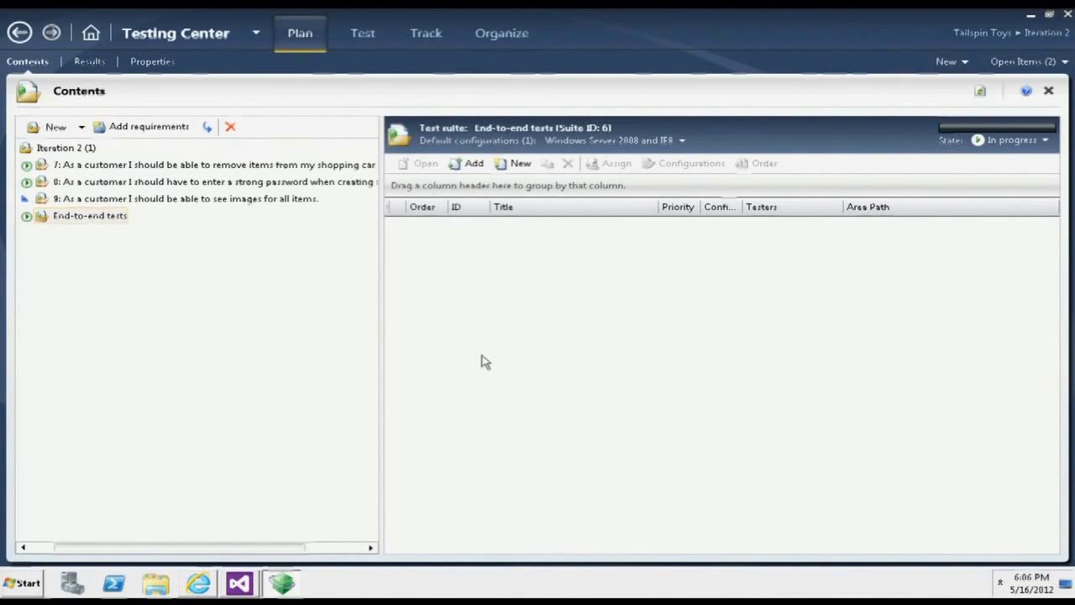
# - Switch to Visual Studio and create a Visual C# Coded UI Test Project named CodedUITestProject1
pyautogui.click(241, 588)
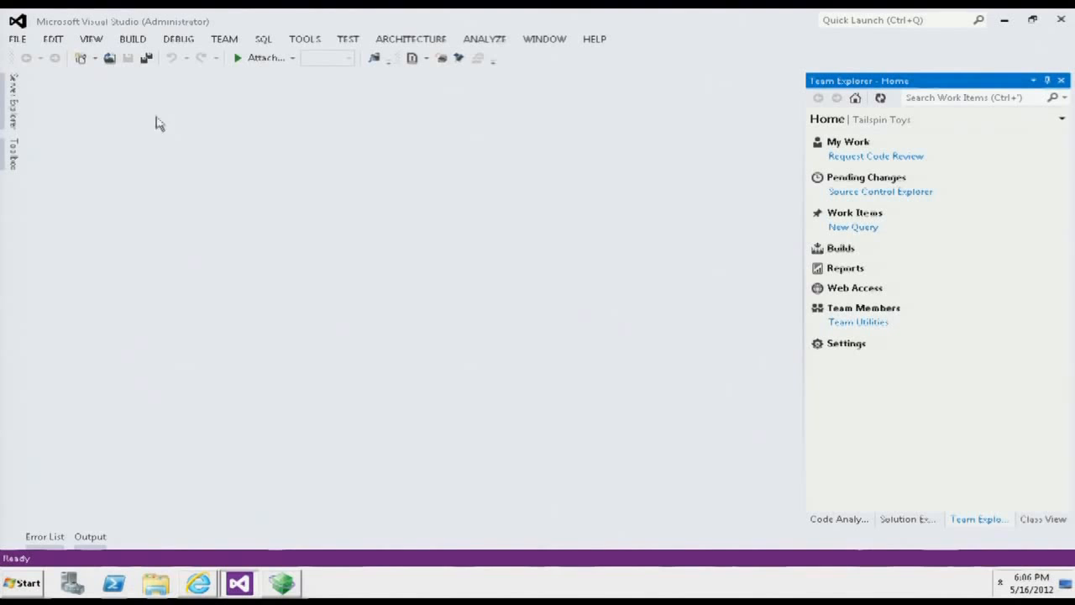
pyautogui.click(18, 40)
pyautogui.moveTo(29, 56)
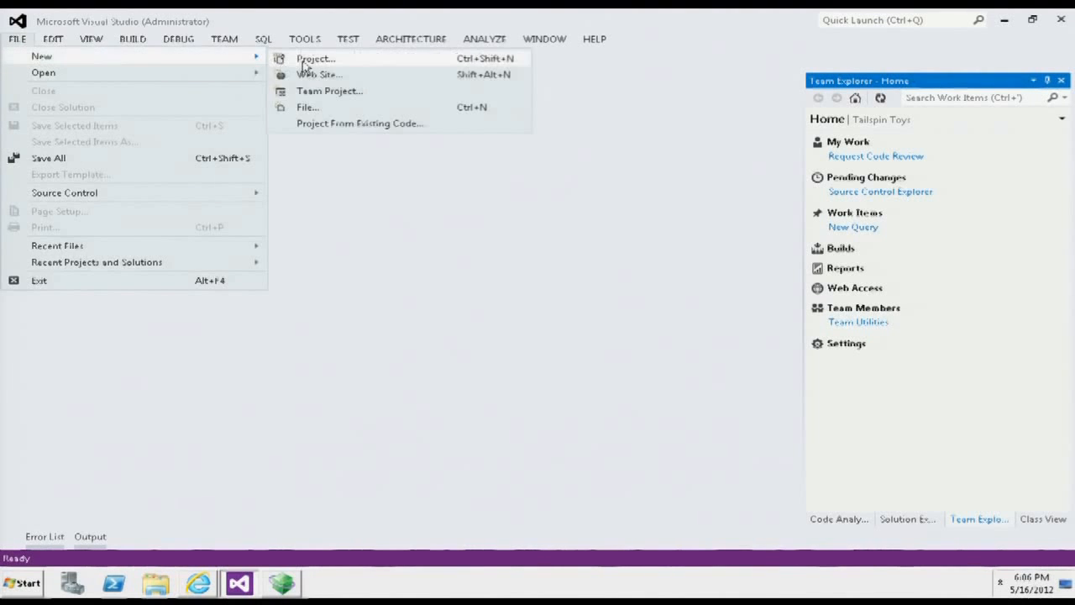
pyautogui.click(302, 58)
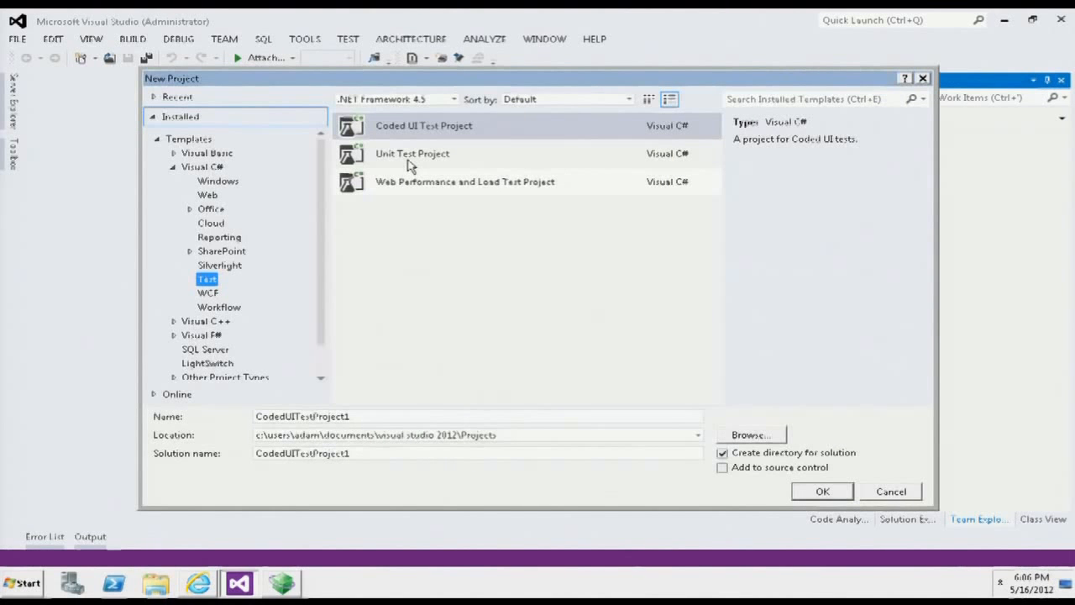
pyautogui.click(401, 134)
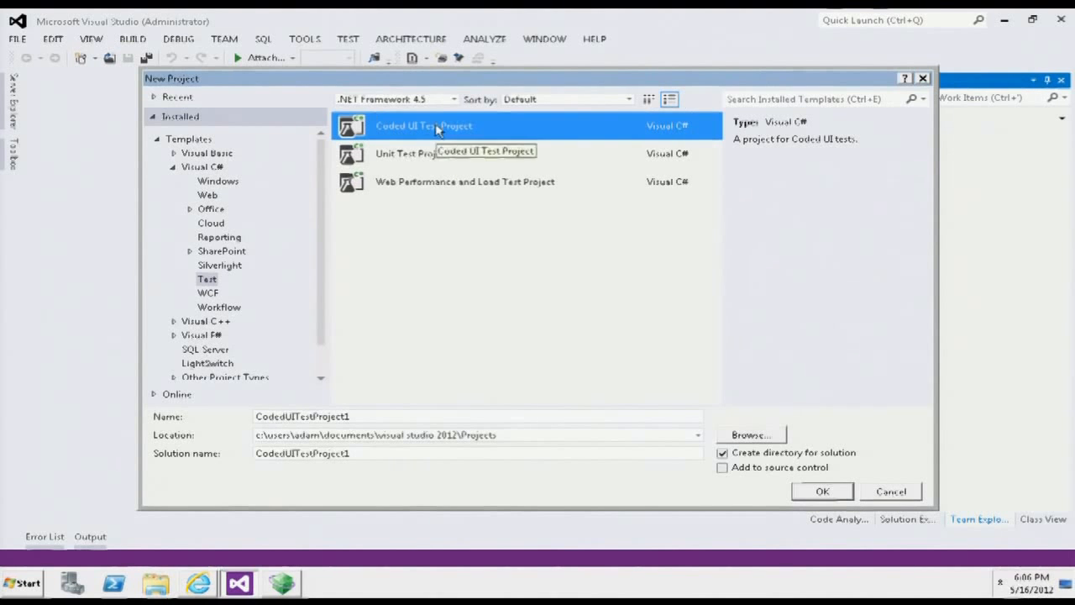
pyautogui.click(822, 491)
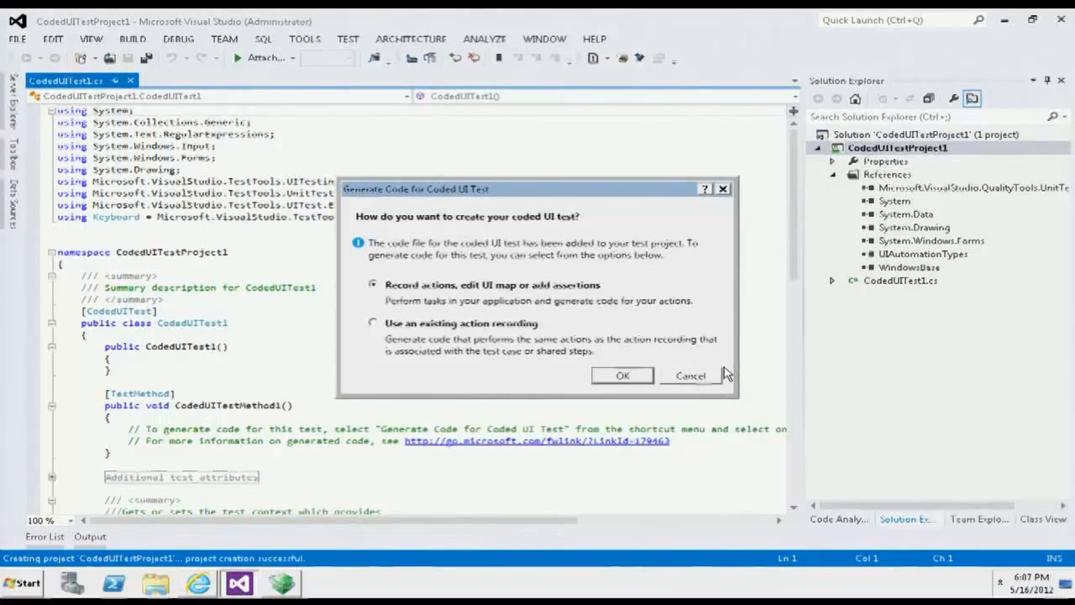
# - Choose to generate the coded UI test from an existing action recording and find test case 41 by its ID
pyautogui.click(463, 325)
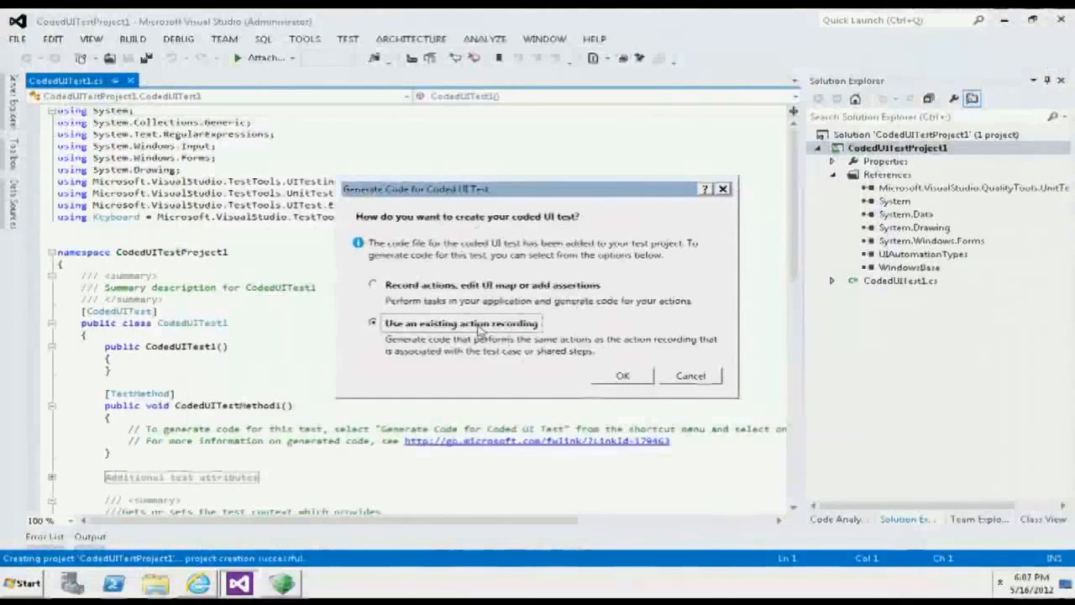
pyautogui.click(620, 380)
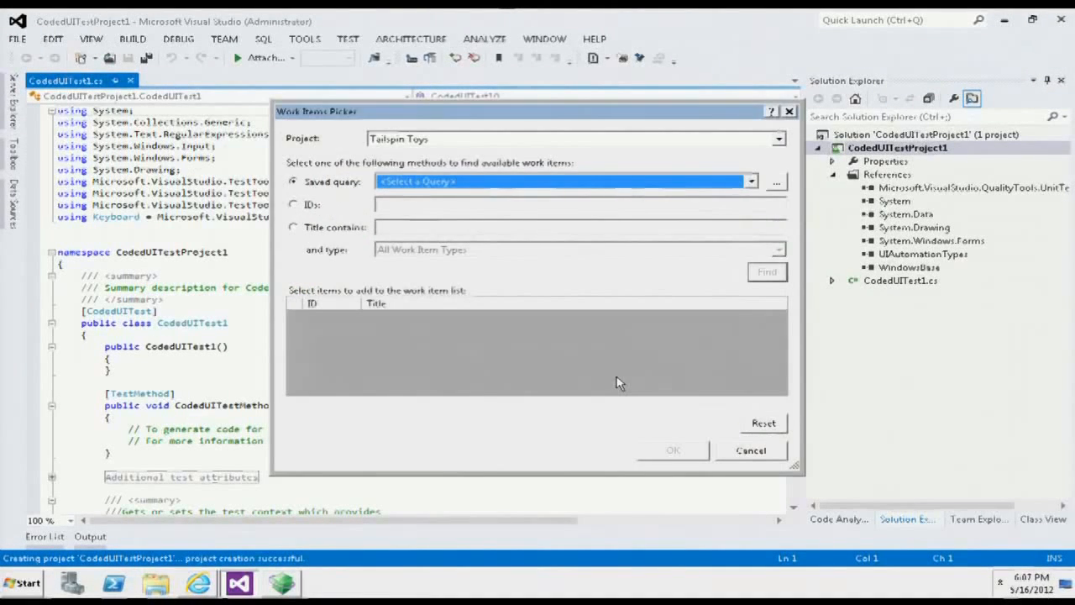
pyautogui.click(318, 208)
pyautogui.write('41')
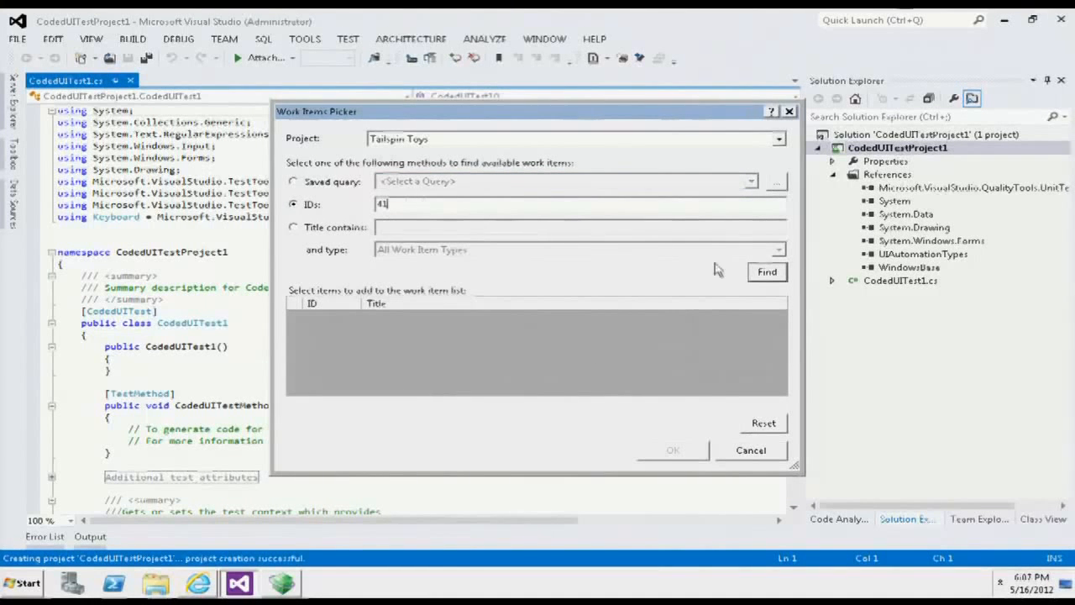
pyautogui.click(767, 271)
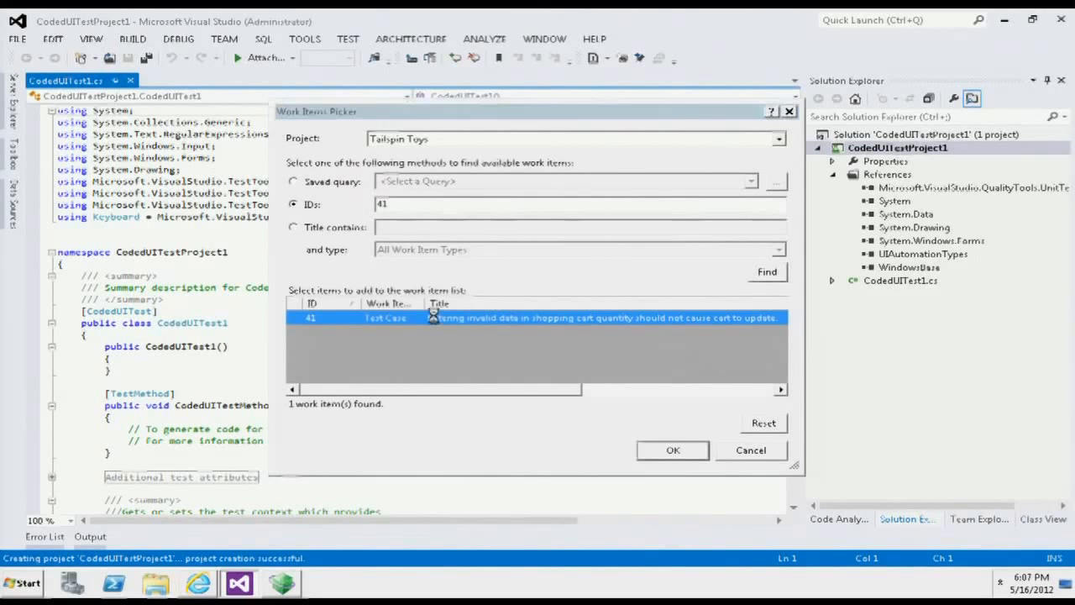
# - Switch to Microsoft Test Manager, open test case 41 to view its steps, and return to Visual Studio
pyautogui.click(285, 583)
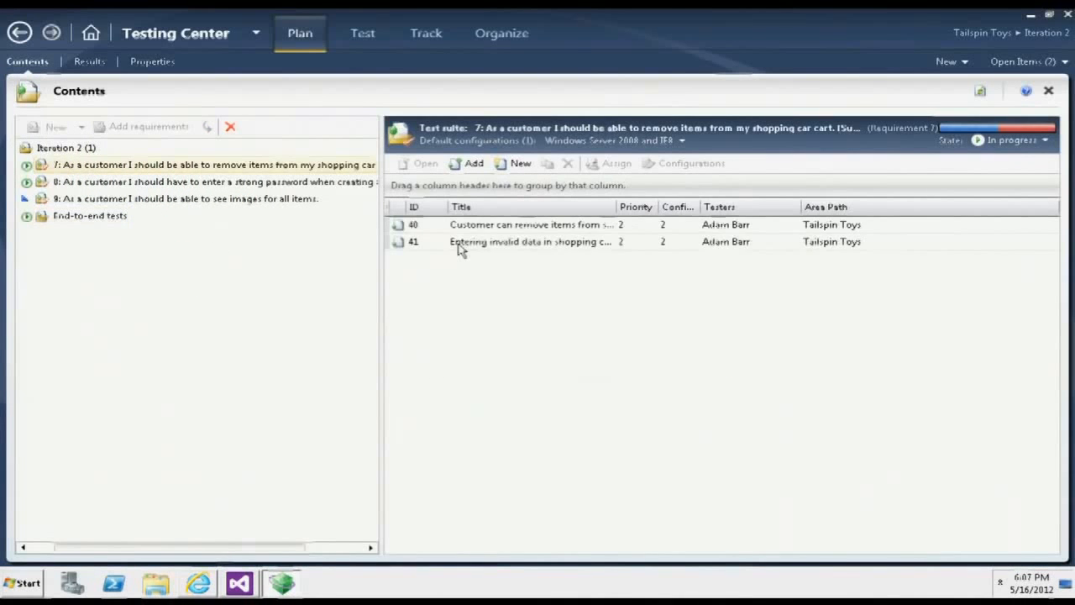
pyautogui.click(459, 244)
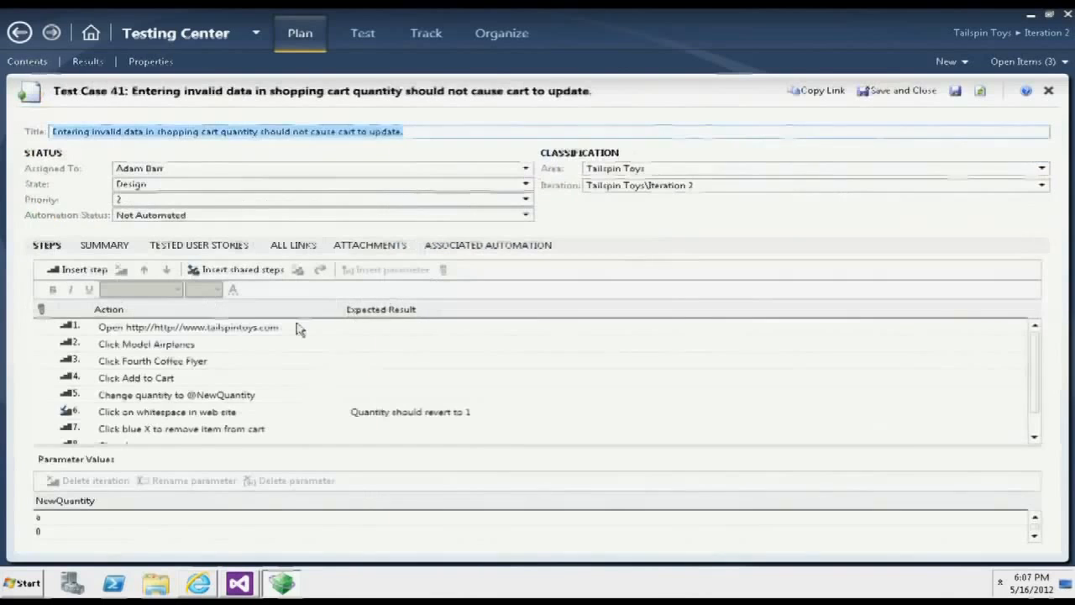
pyautogui.click(240, 583)
# - Review the generated UIMap calls in CodedUITestMethod1 with the code enlarged
pyautogui.click(433, 460)
pyautogui.press('Down')
pyautogui.press('Down')
pyautogui.press('Down')
pyautogui.press('Down')
pyautogui.press('Down')
pyautogui.press('Down')
pyautogui.press('Down')
pyautogui.press('Down')
pyautogui.press('Down')
pyautogui.press('Down')
pyautogui.press('Down')
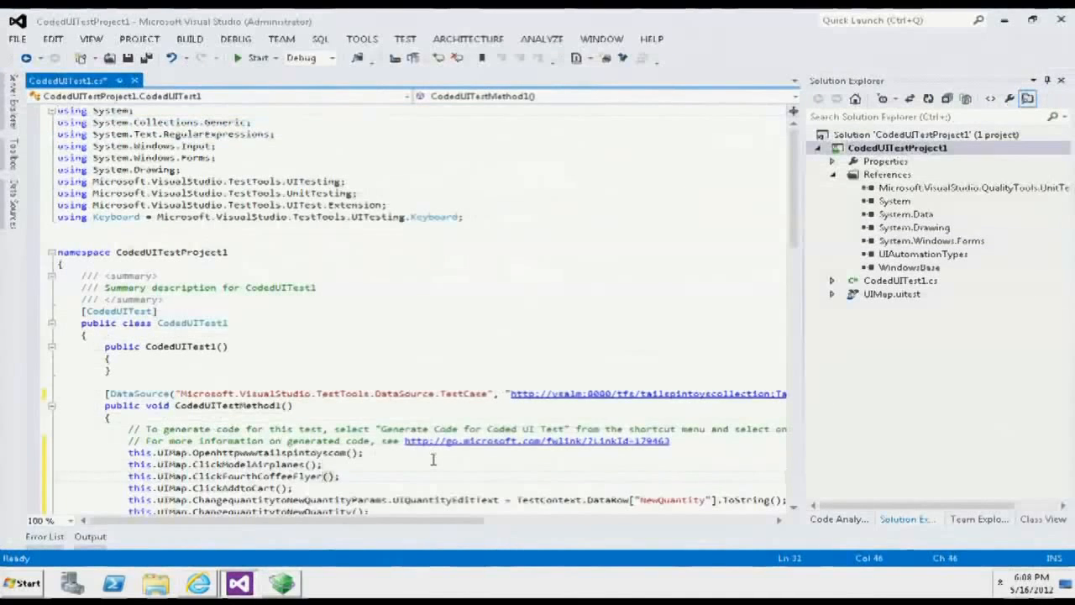
pyautogui.press('Down')
pyautogui.press('Down')
pyautogui.press('Down')
pyautogui.press('Down')
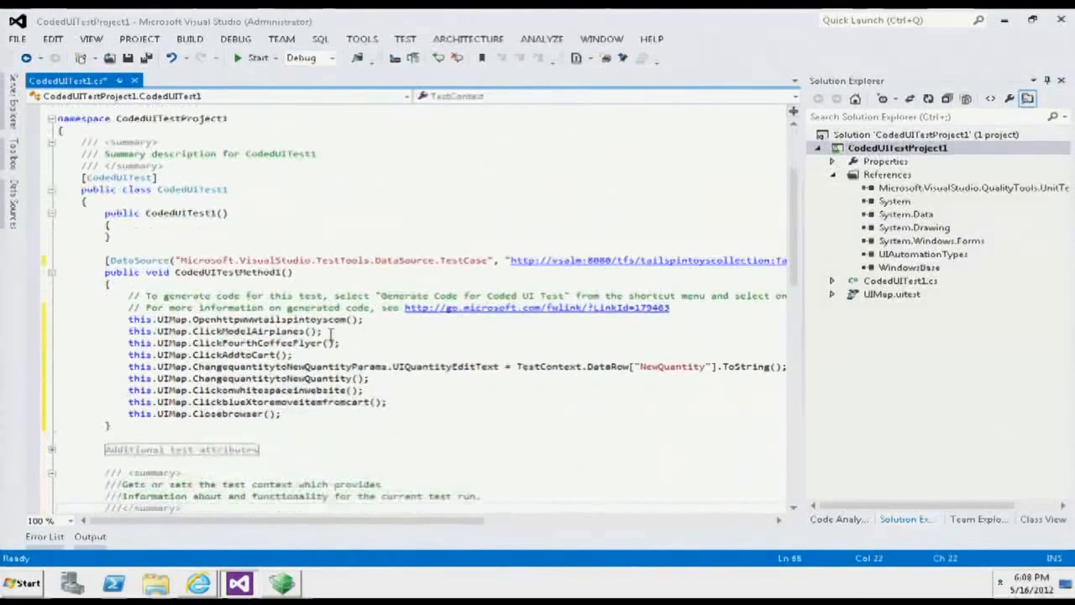
pyautogui.click(339, 356)
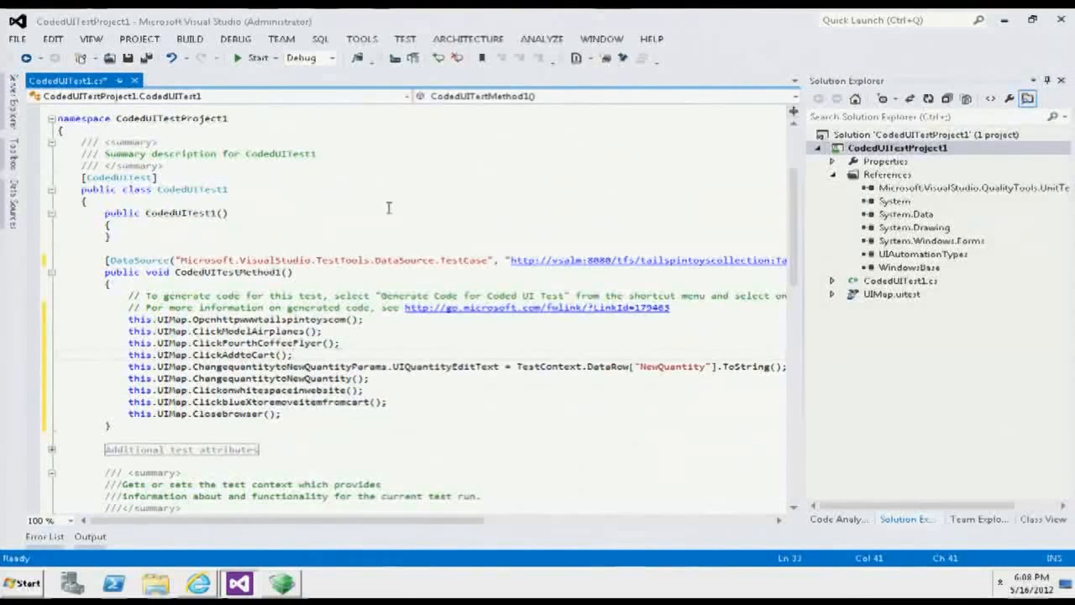
pyautogui.scroll(6, 259, 395)
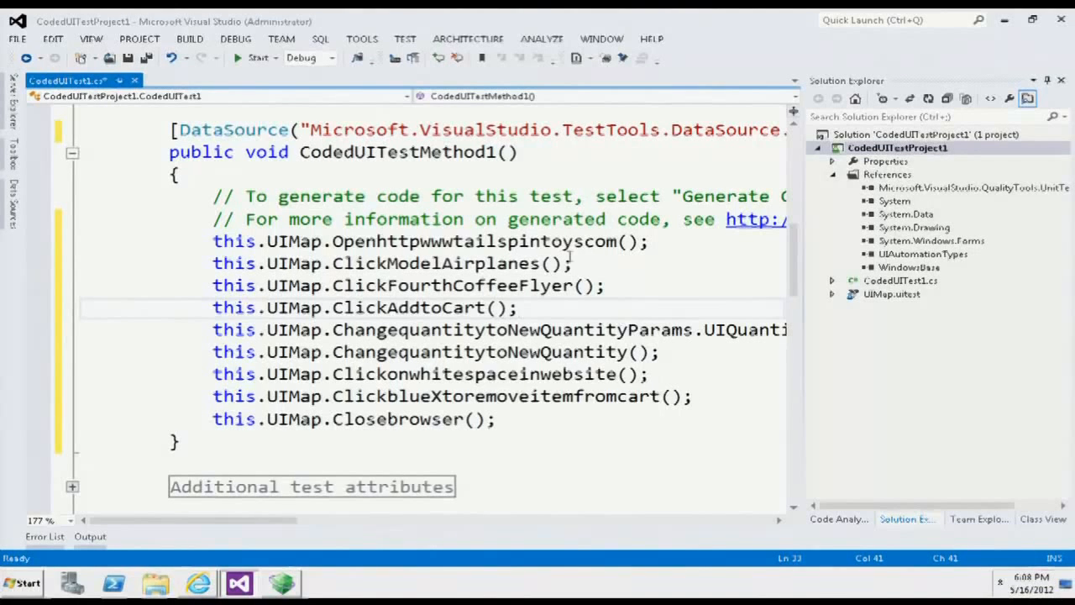
# - Go to the definition of Openhttpwwwtailspintoyscom, examine its generated code enlarged, and close UIMap.Designer.cs
pyautogui.click(508, 243)
pyautogui.rightClick(513, 248)
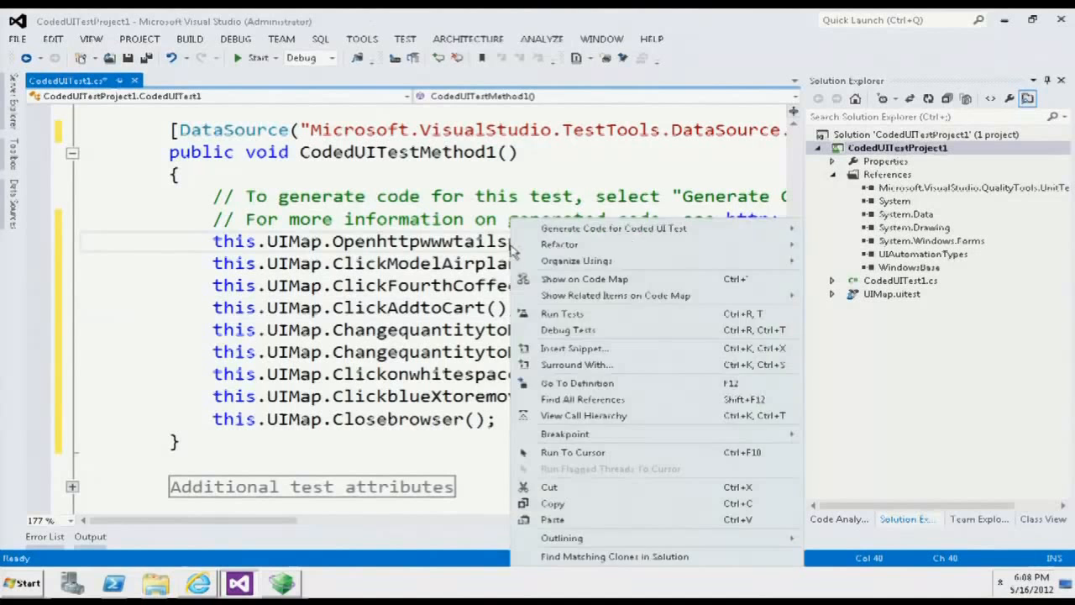
pyautogui.click(578, 382)
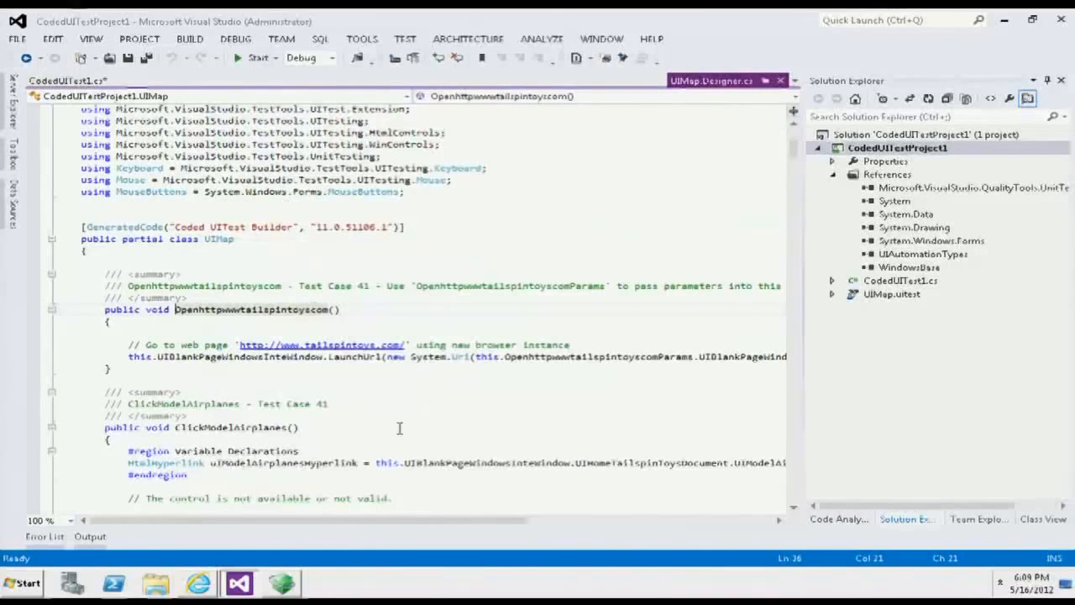
pyautogui.keyDown('ctrl'); pyautogui.scroll(2, 399, 416); pyautogui.keyUp('ctrl')
pyautogui.scroll(-1, 398, 404)
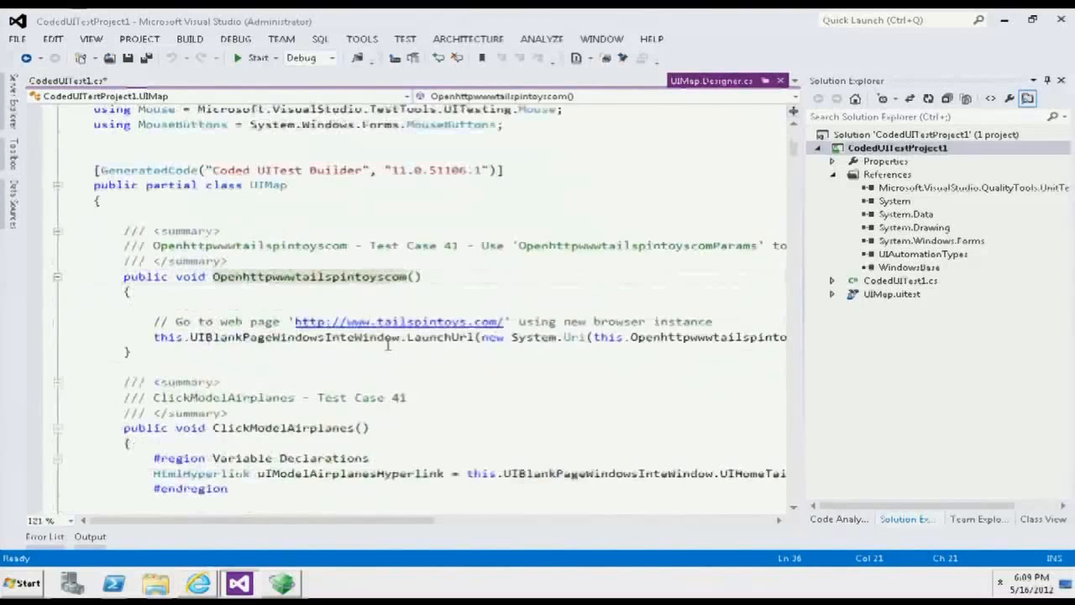
pyautogui.keyDown('ctrl'); pyautogui.scroll(2, 389, 350); pyautogui.keyUp('ctrl')
pyautogui.scroll(-1, 420, 384)
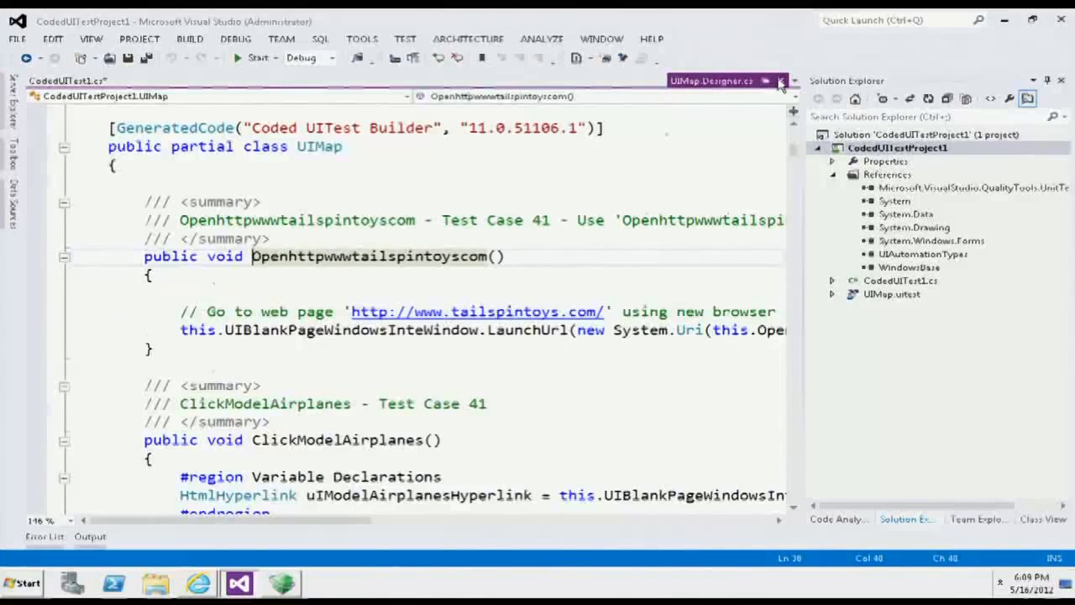
pyautogui.click(780, 82)
# - Examine the full DataSource attribute above CodedUITestMethod1, through to its end
pyautogui.scroll(2, 252, 378)
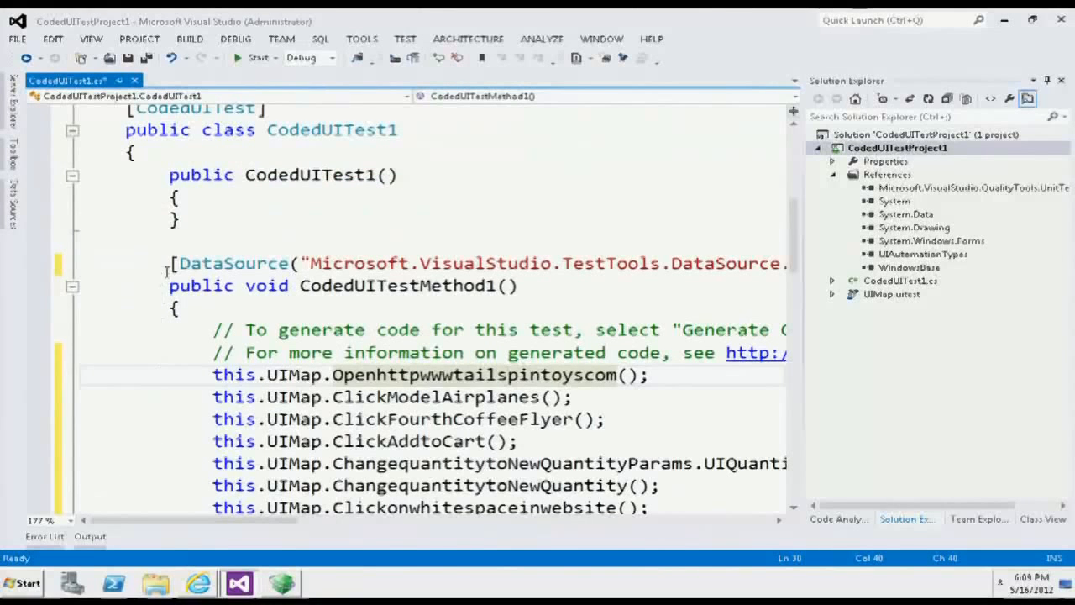
pyautogui.moveTo(170, 263); pyautogui.dragTo(519, 286)
pyautogui.moveTo(749, 265); pyautogui.dragTo(759, 262)
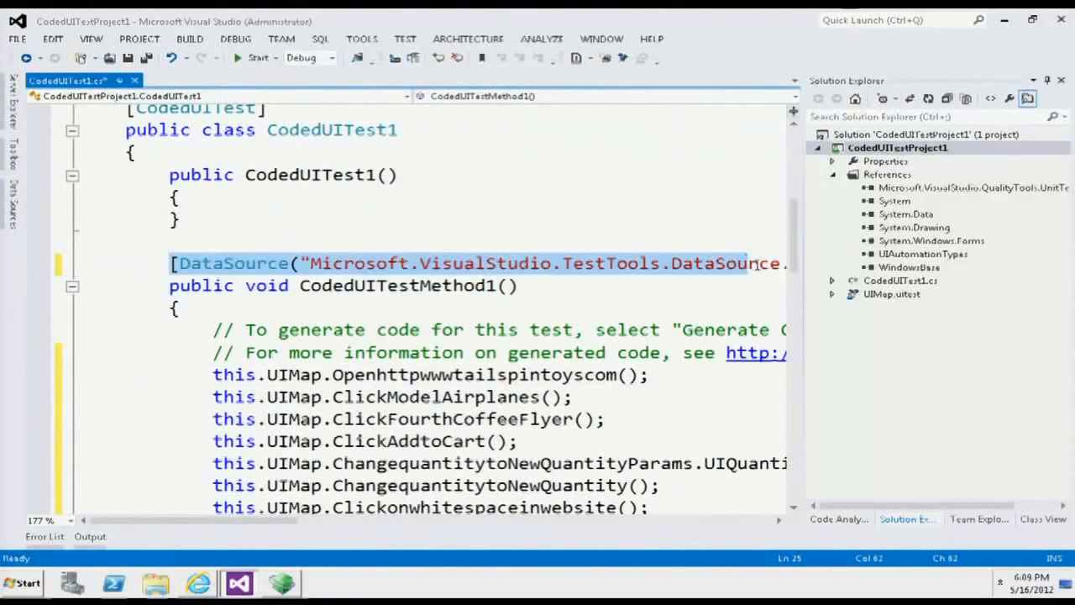
pyautogui.moveTo(202, 526); pyautogui.dragTo(647, 514)
# - Check all NewQuantity parameter values of test case 41 in Microsoft Test Manager, and return to Visual Studio
pyautogui.click(283, 583)
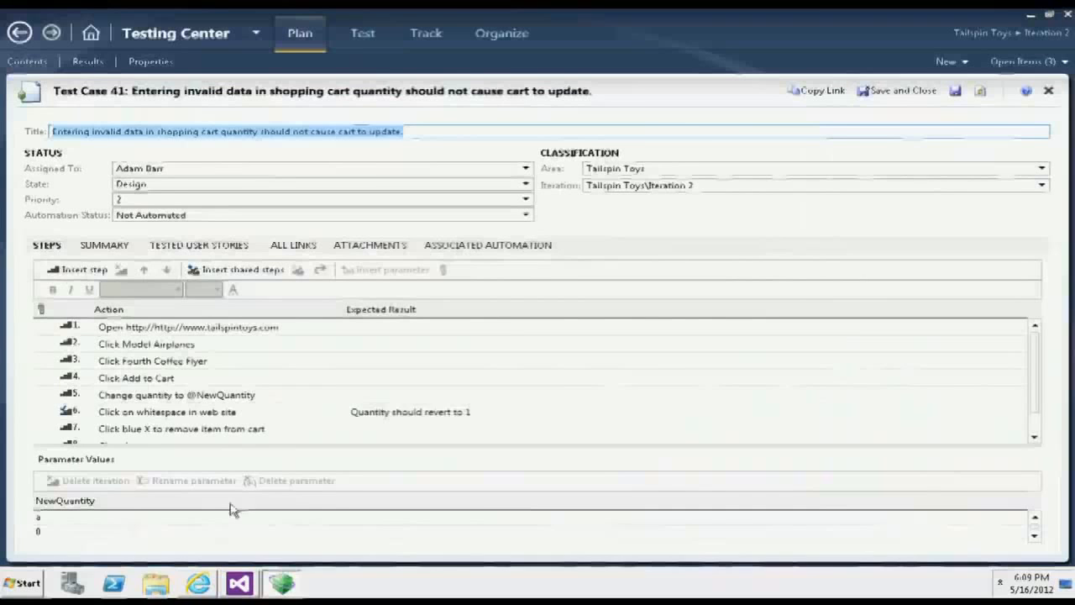
pyautogui.click(1035, 536)
pyautogui.click(1035, 538)
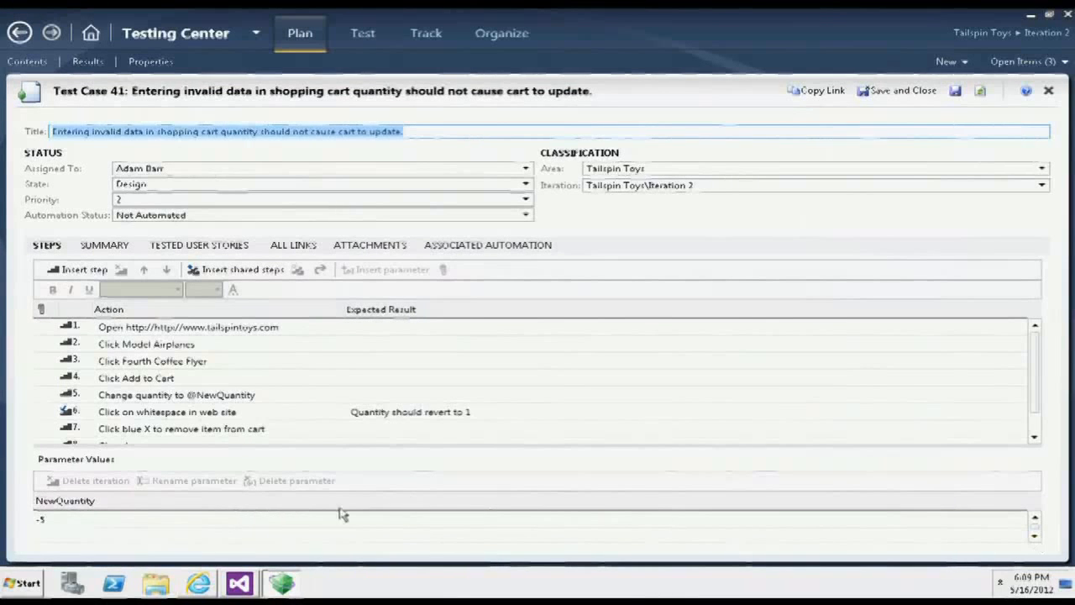
pyautogui.click(239, 583)
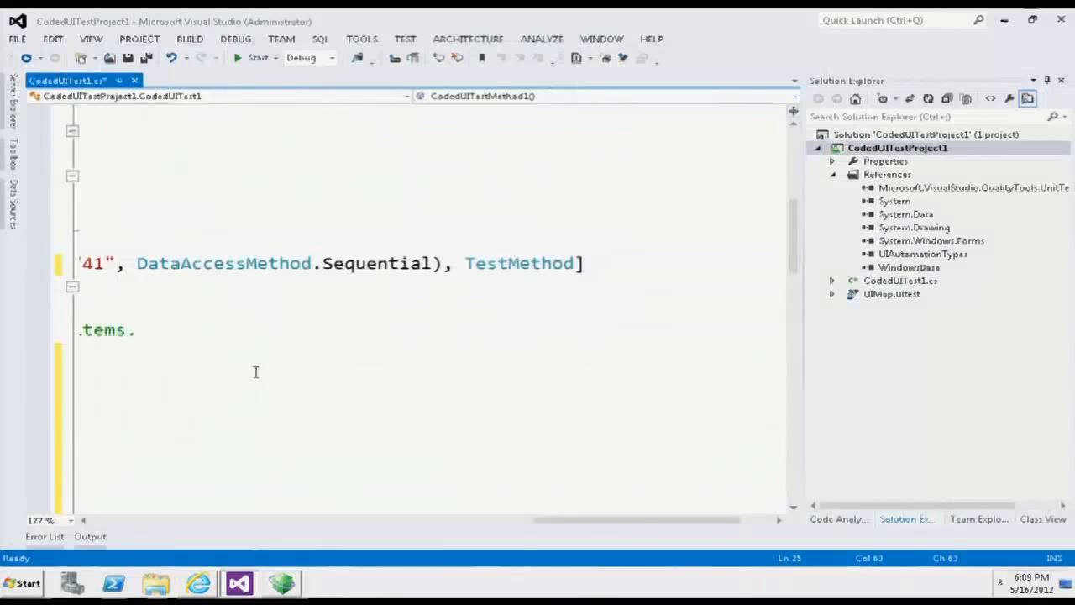
# - Examine the UIMap calls in CodedUITestMethod1, including the line that assigns the NewQuantity data value
pyautogui.moveTo(566, 514); pyautogui.dragTo(117, 483)
pyautogui.click(593, 398)
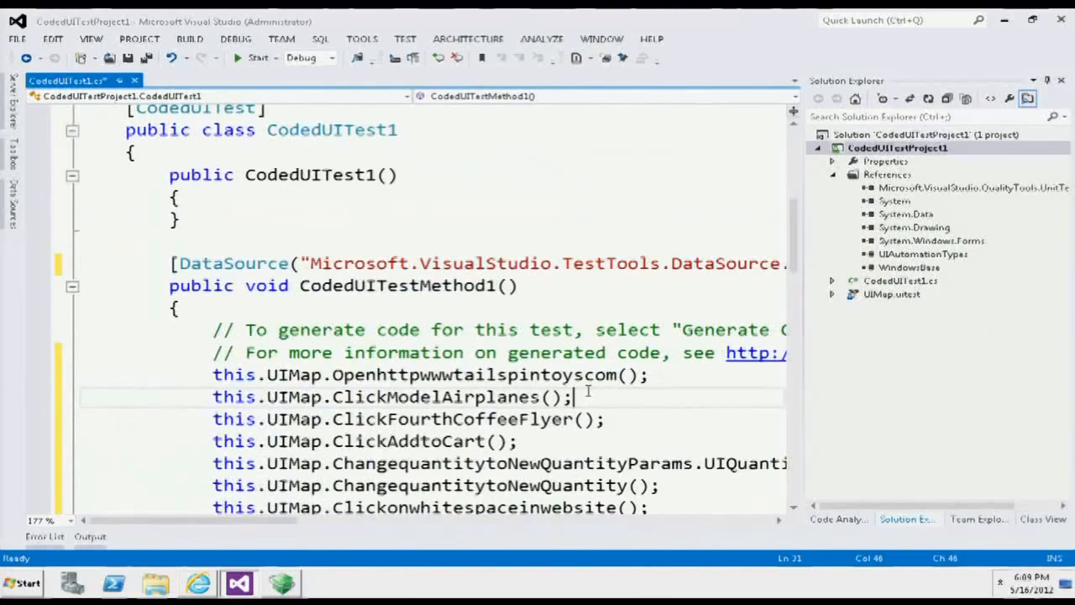
pyautogui.scroll(-2, 588, 390)
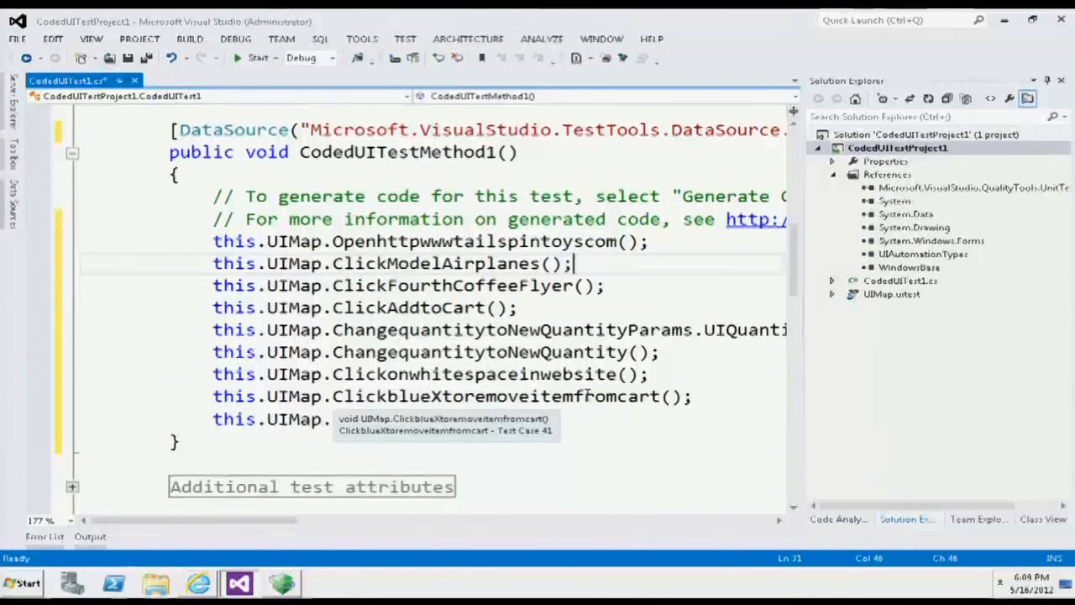
pyautogui.moveTo(132, 520); pyautogui.dragTo(327, 523)
pyautogui.click(616, 353)
pyautogui.moveTo(336, 530); pyautogui.dragTo(265, 479)
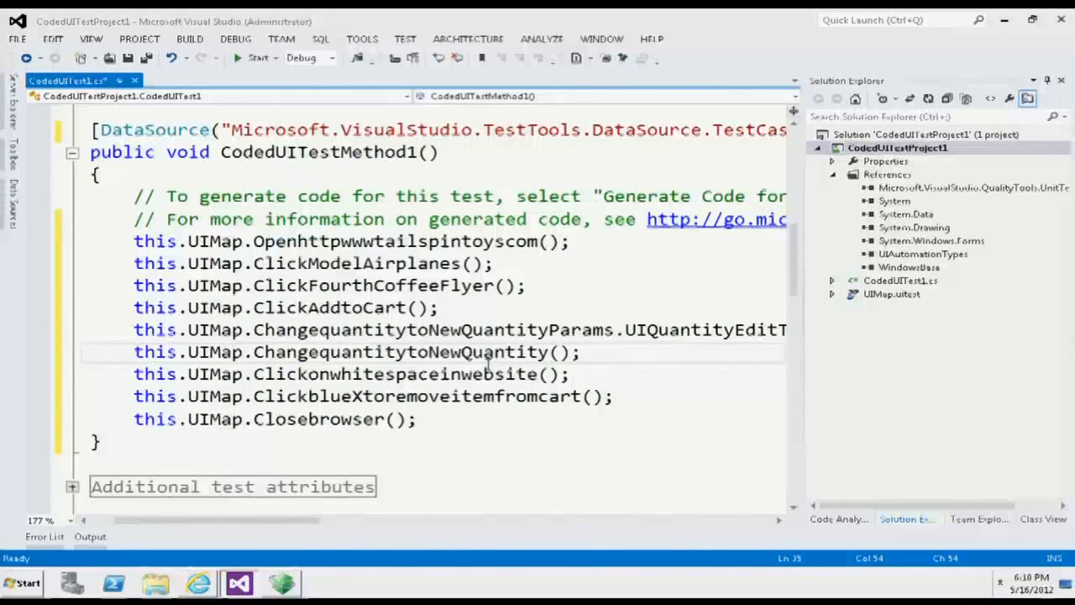
# - Insert a blank line after the Clickonwhitespaceinwebsite call and start the Coded UI Test Builder to generate code there
pyautogui.press('Down')
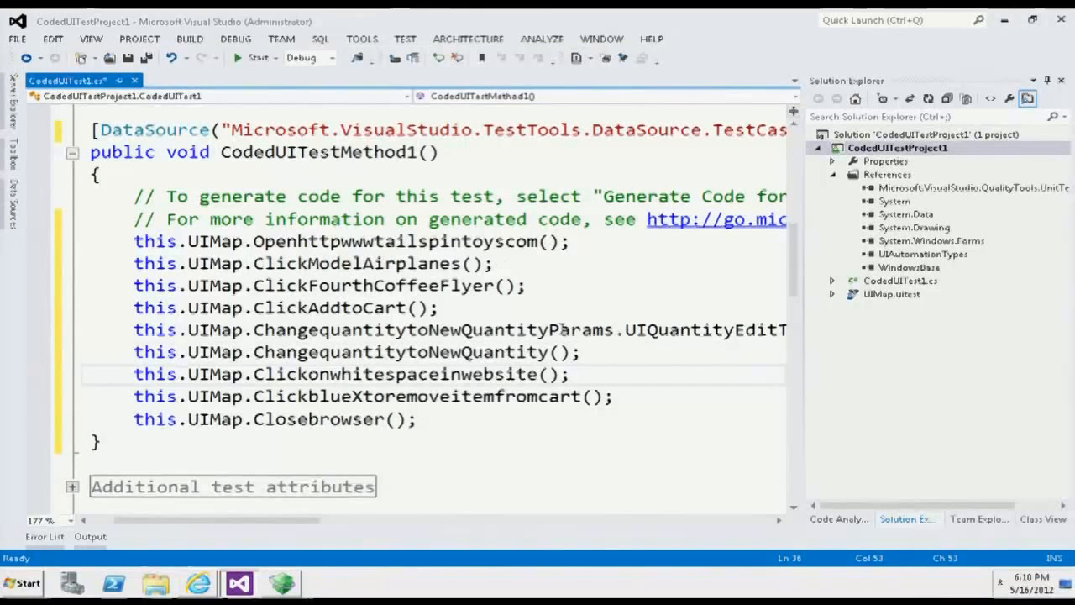
pyautogui.press('Return')
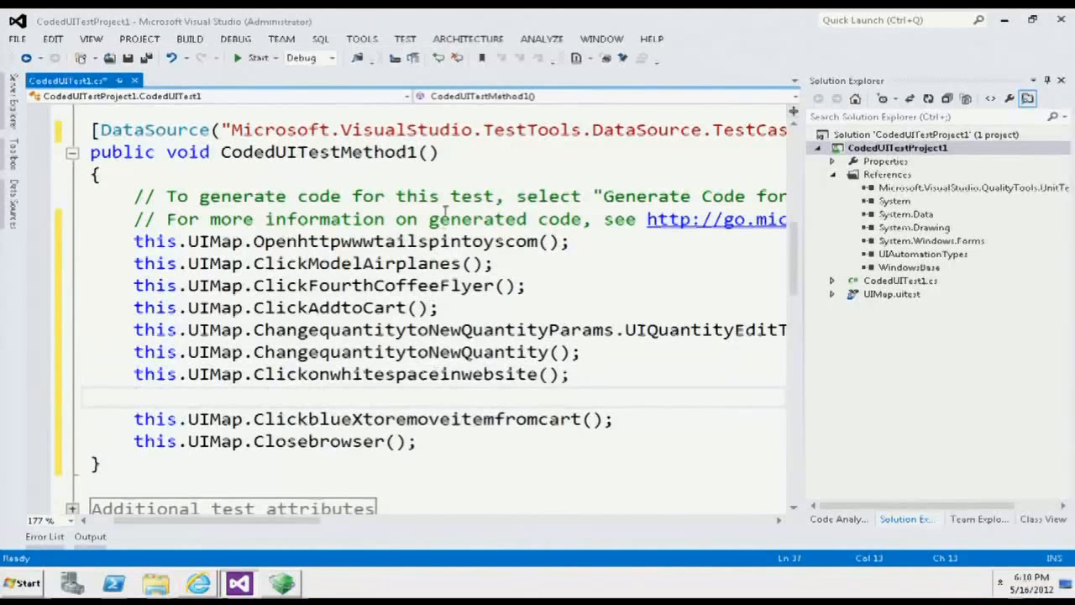
pyautogui.click(406, 39)
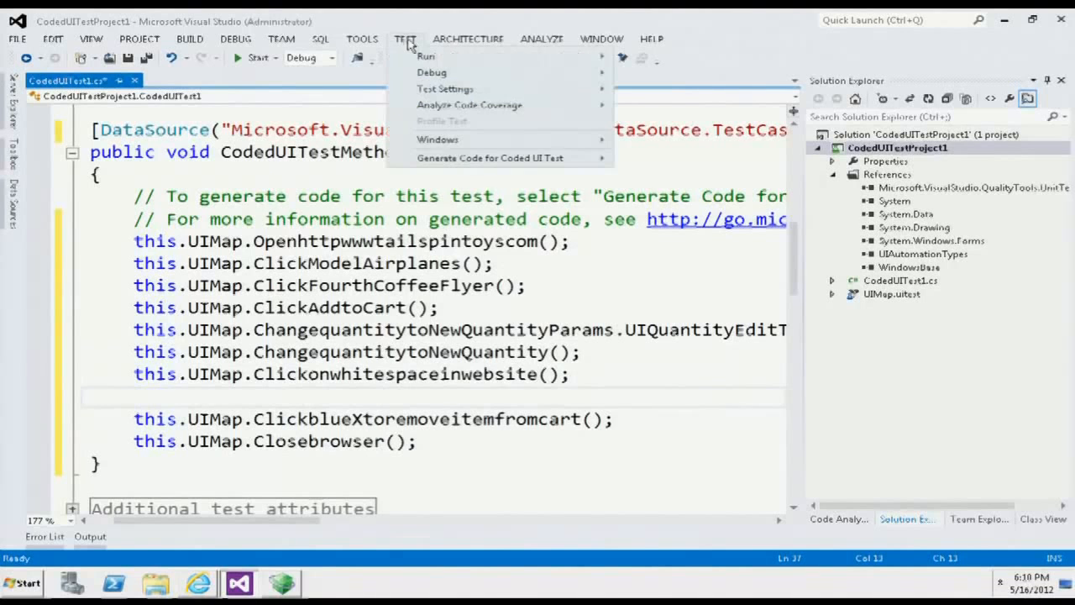
pyautogui.moveTo(437, 158)
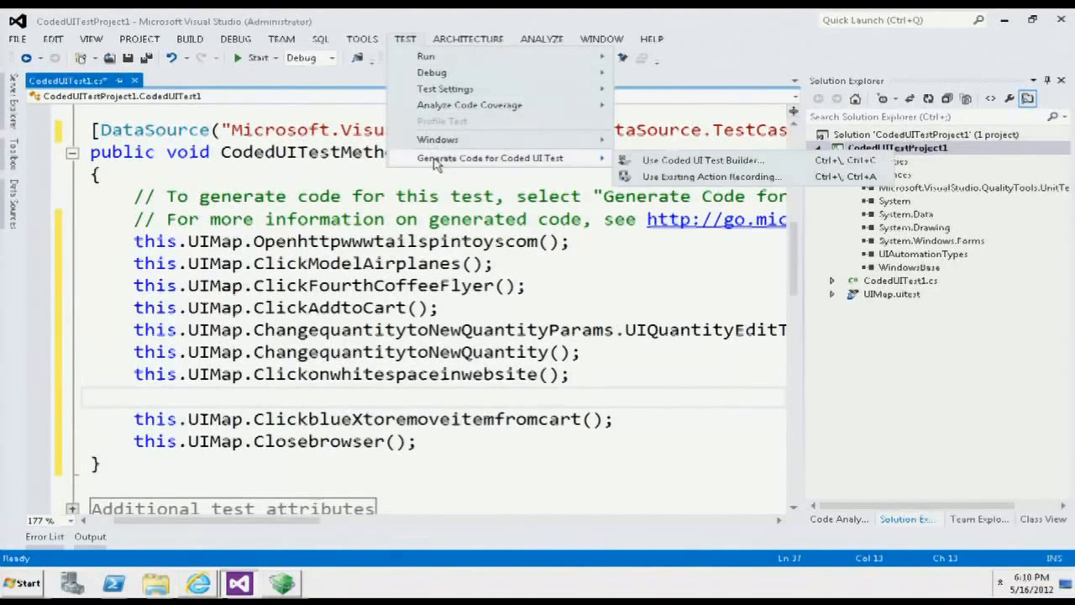
pyautogui.click(686, 160)
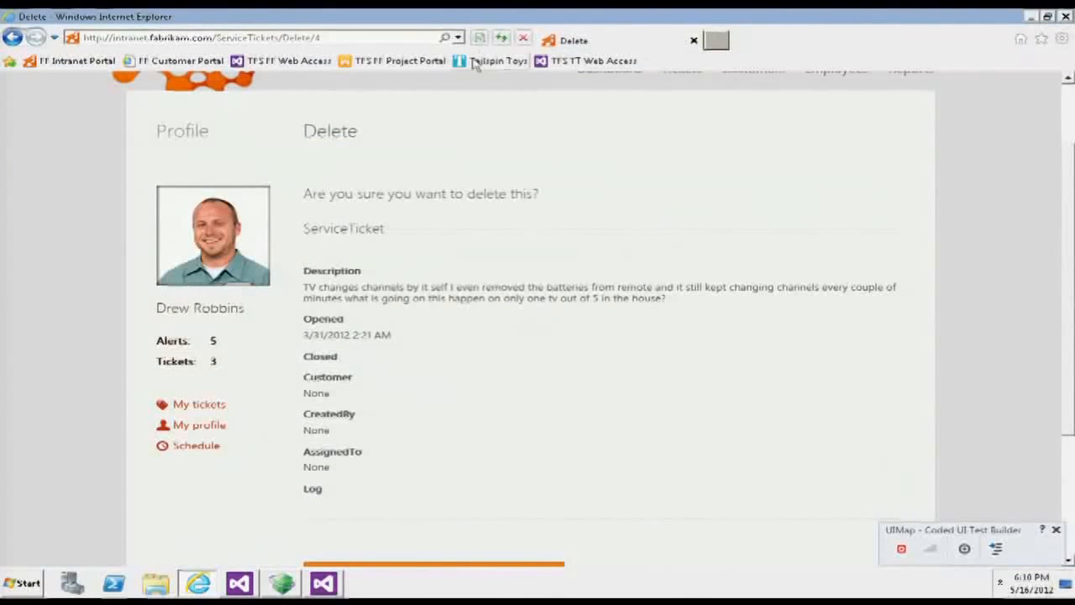
# - Open the Tailspin Toys site and add the Fourth Coffee Flyer model airplane to the shopping cart
pyautogui.click(473, 60)
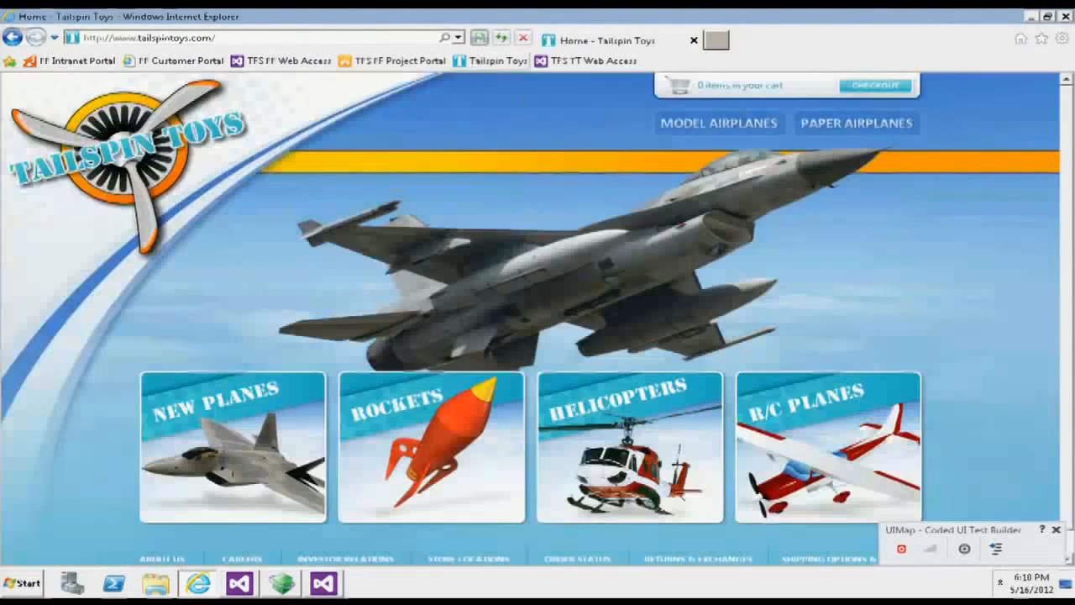
pyautogui.click(709, 137)
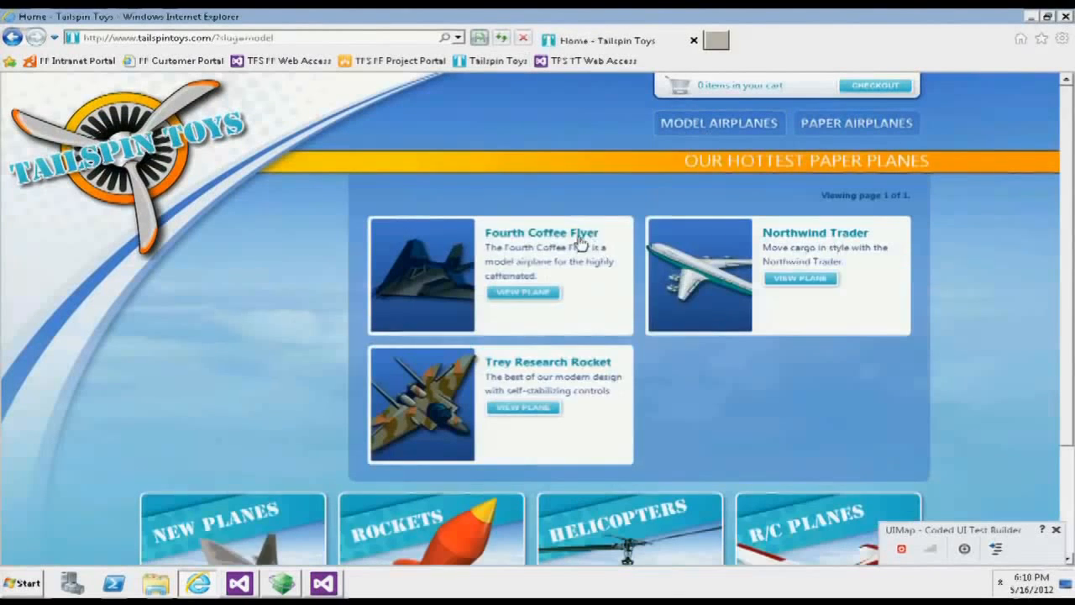
pyautogui.click(551, 240)
pyautogui.click(804, 274)
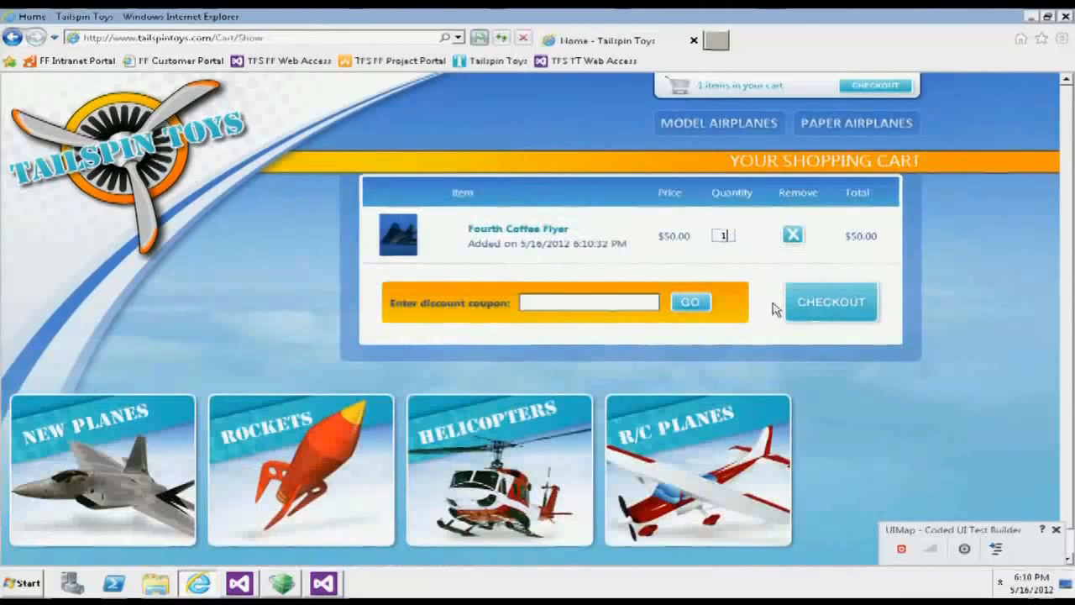
# - Capture the cart's Quantity box in the Coded UI Test Builder and start an assertion on its Text property
pyautogui.moveTo(966, 546); pyautogui.dragTo(725, 236)
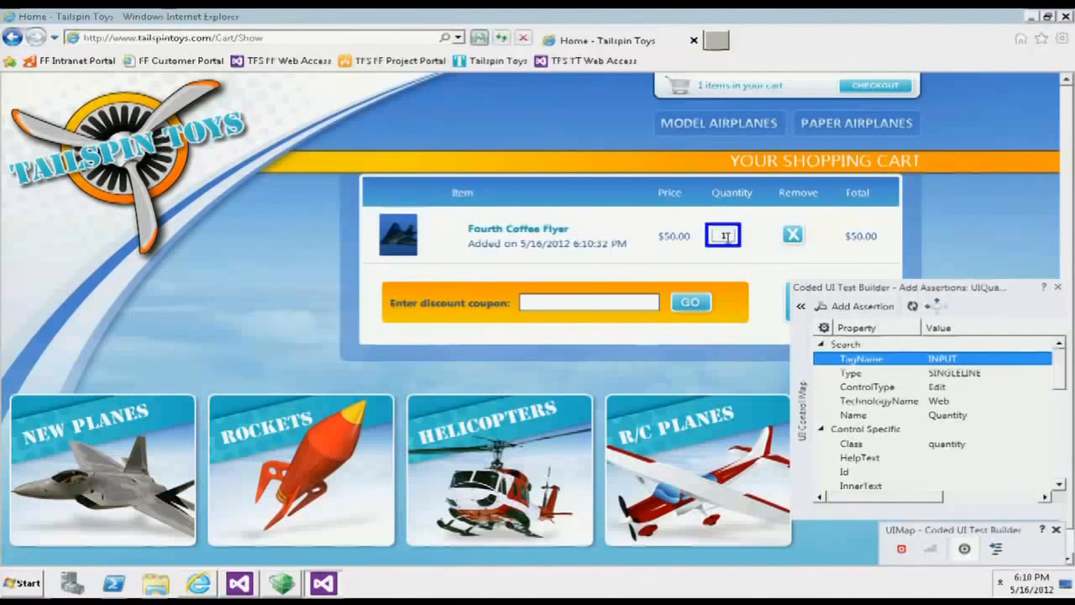
pyautogui.moveTo(1055, 365); pyautogui.dragTo(1042, 424)
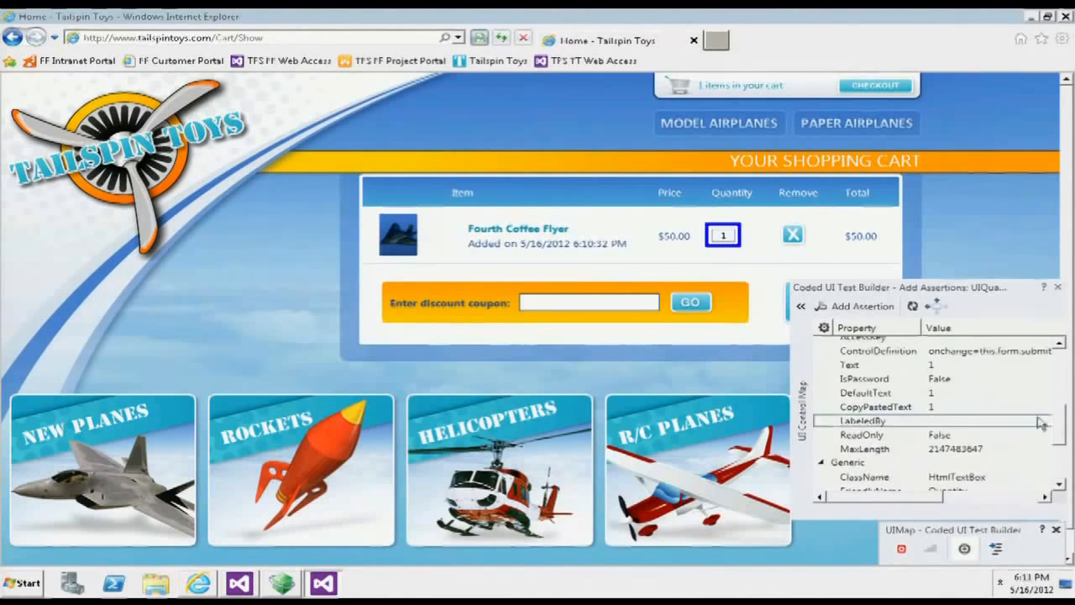
pyautogui.click(850, 366)
pyautogui.click(856, 308)
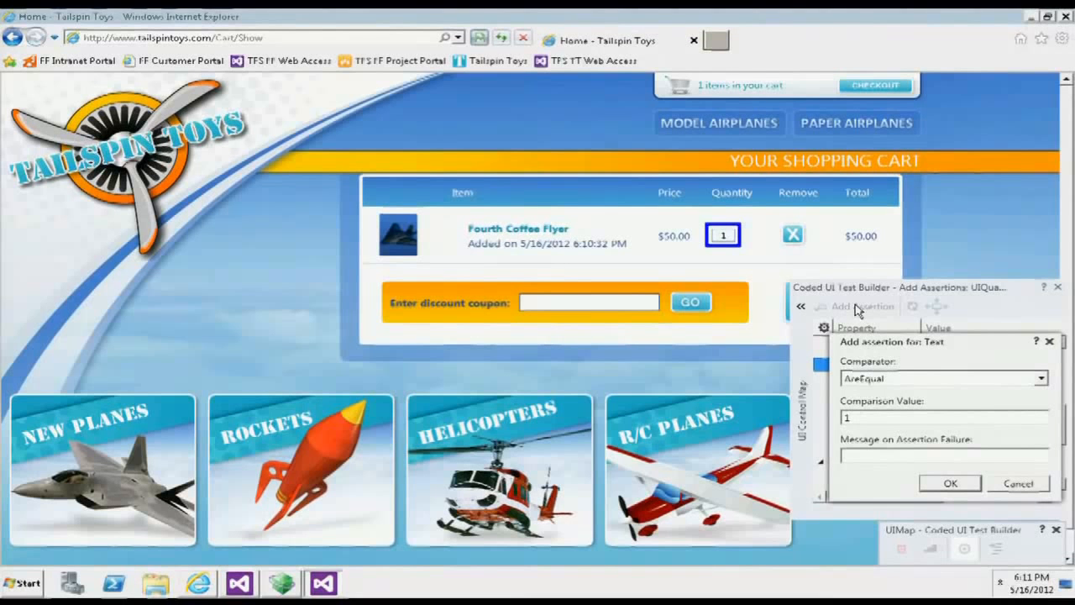
# - Add the AreEqual 1 assertion with failure message "Quantity should have reverted to one" and generate its code as AssertMethod1
pyautogui.click(857, 454)
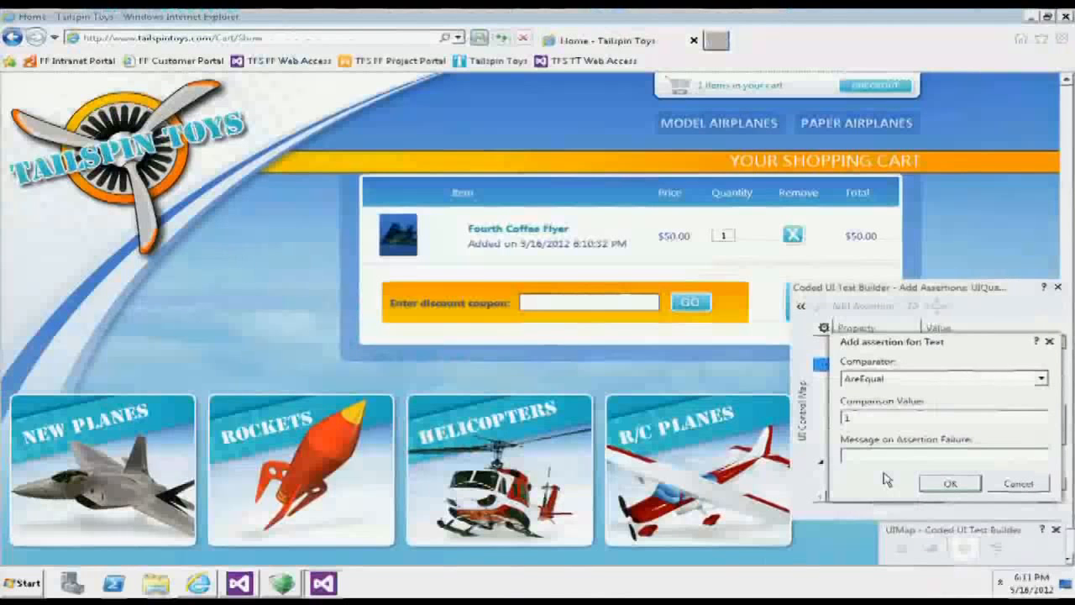
pyautogui.write('Q')
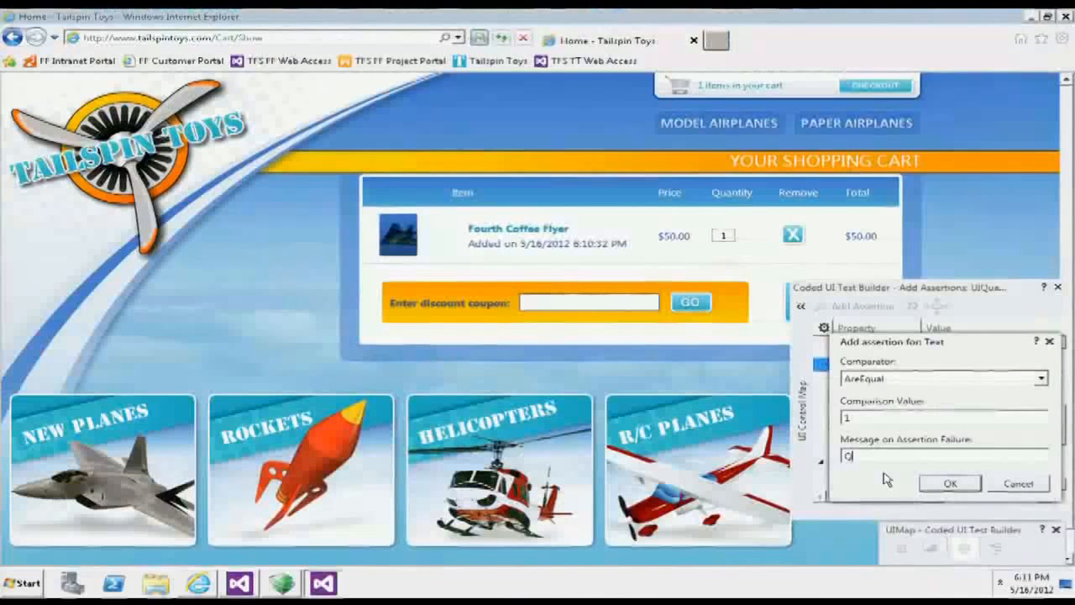
pyautogui.write('uantity should have ')
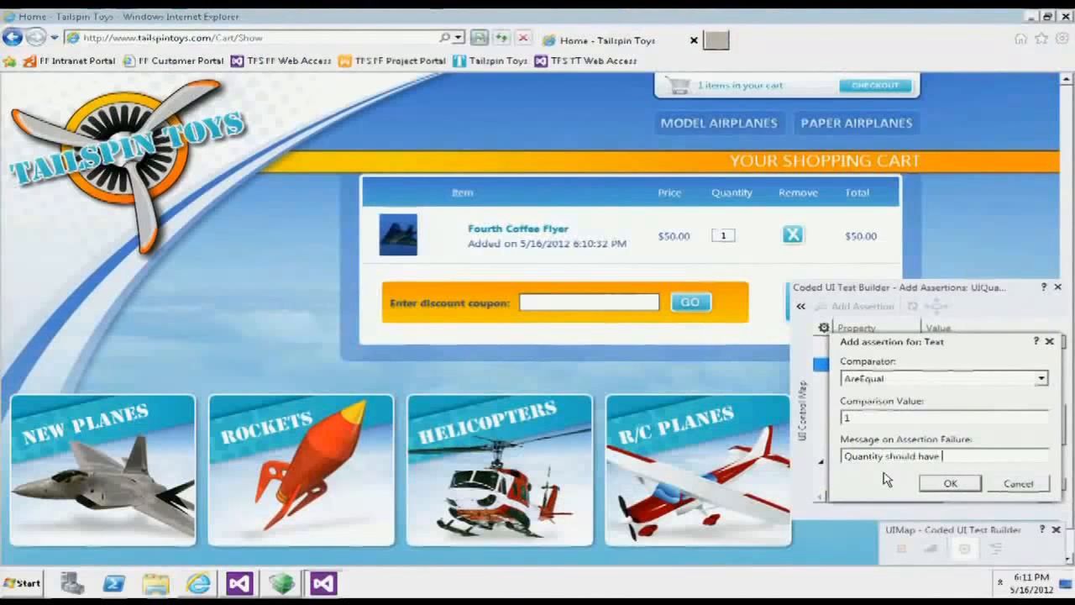
pyautogui.write('reverted to one.')
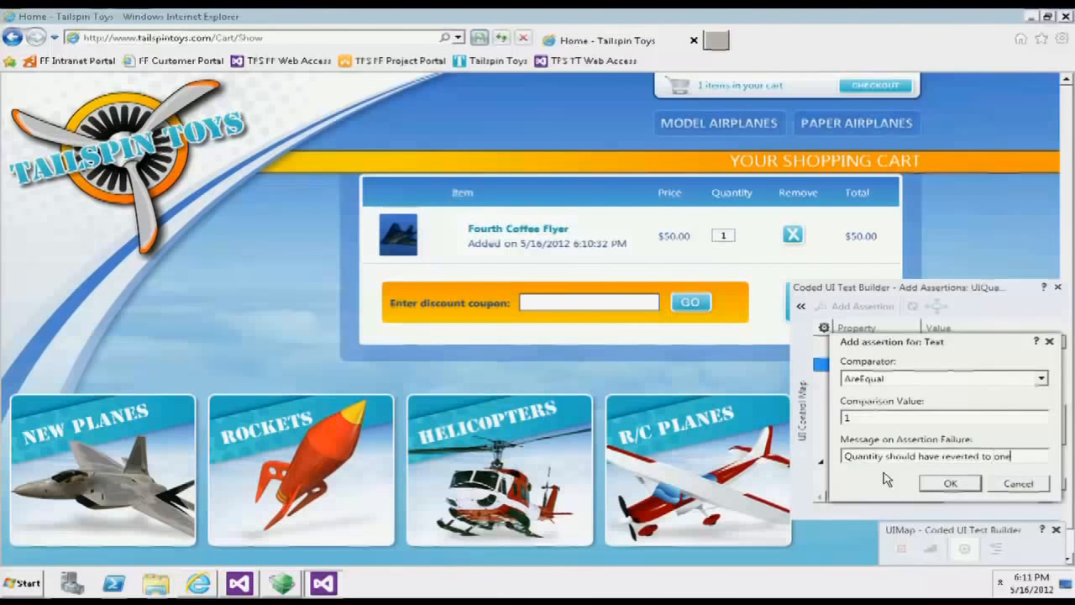
pyautogui.click(951, 484)
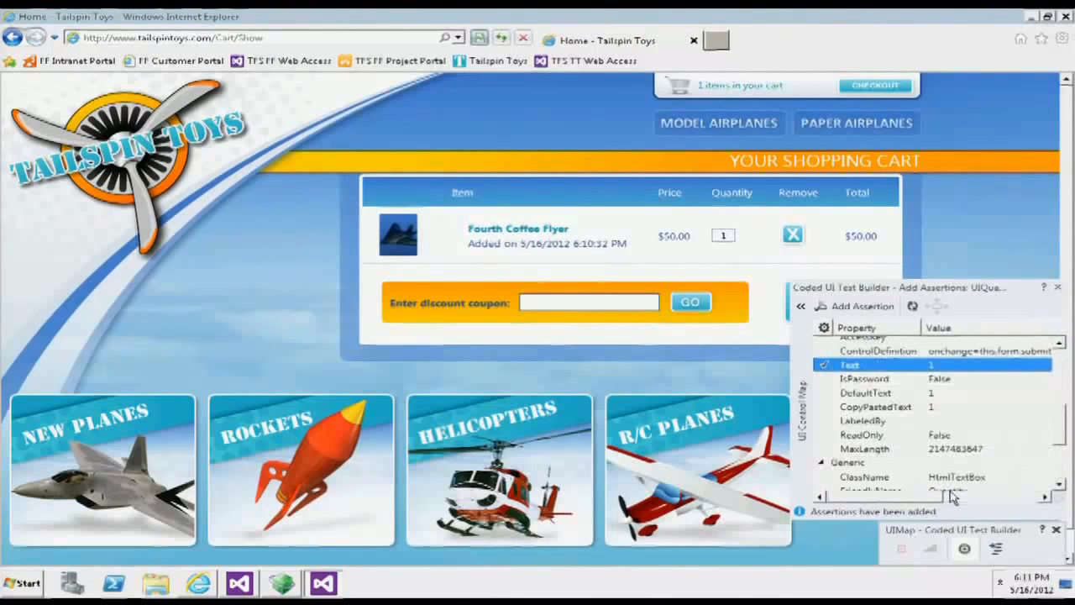
pyautogui.click(997, 548)
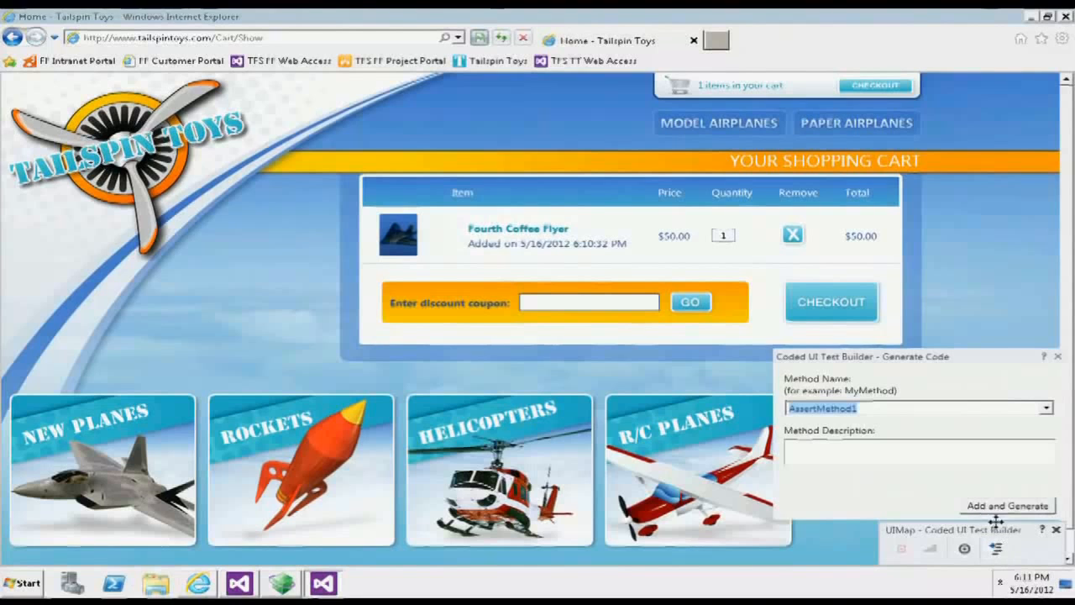
pyautogui.click(1007, 506)
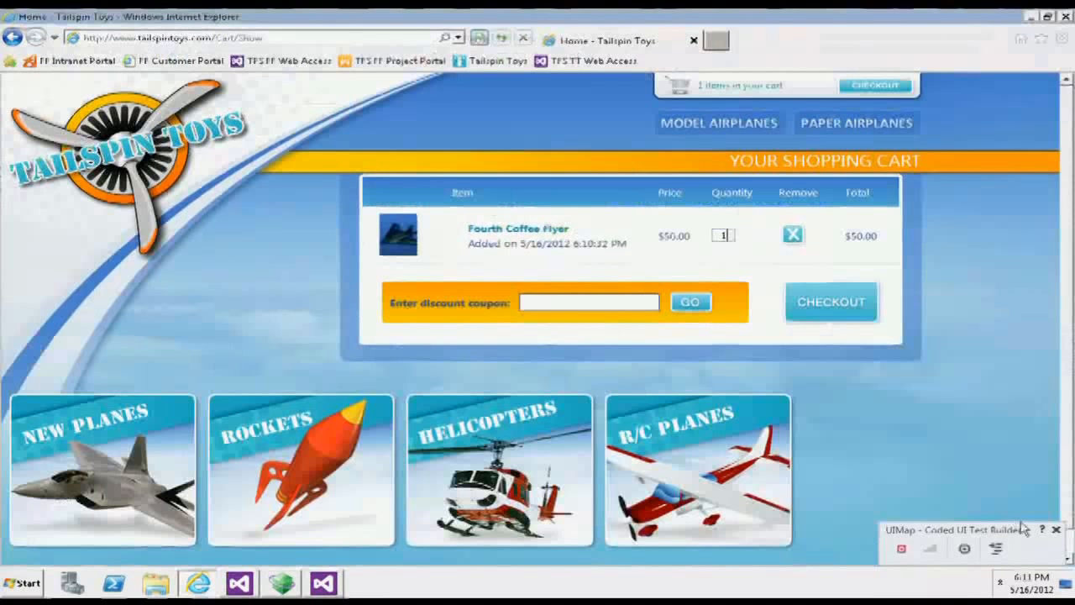
# - Remove the Fourth Coffee Flyer from the cart, and close the browser and the Coded UI Test Builder
pyautogui.click(791, 237)
pyautogui.click(1061, 17)
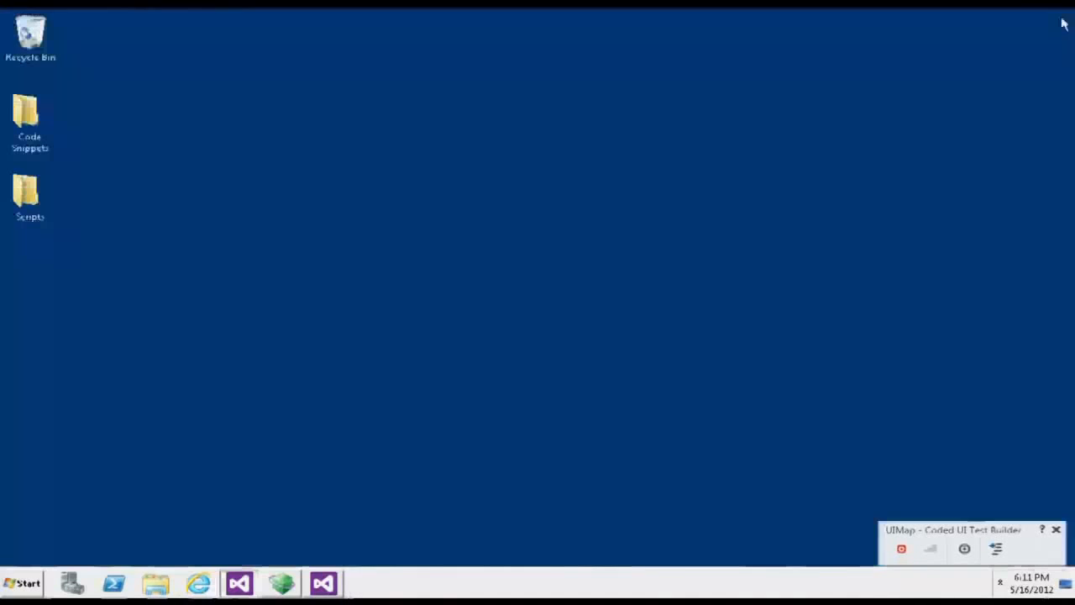
pyautogui.click(1056, 529)
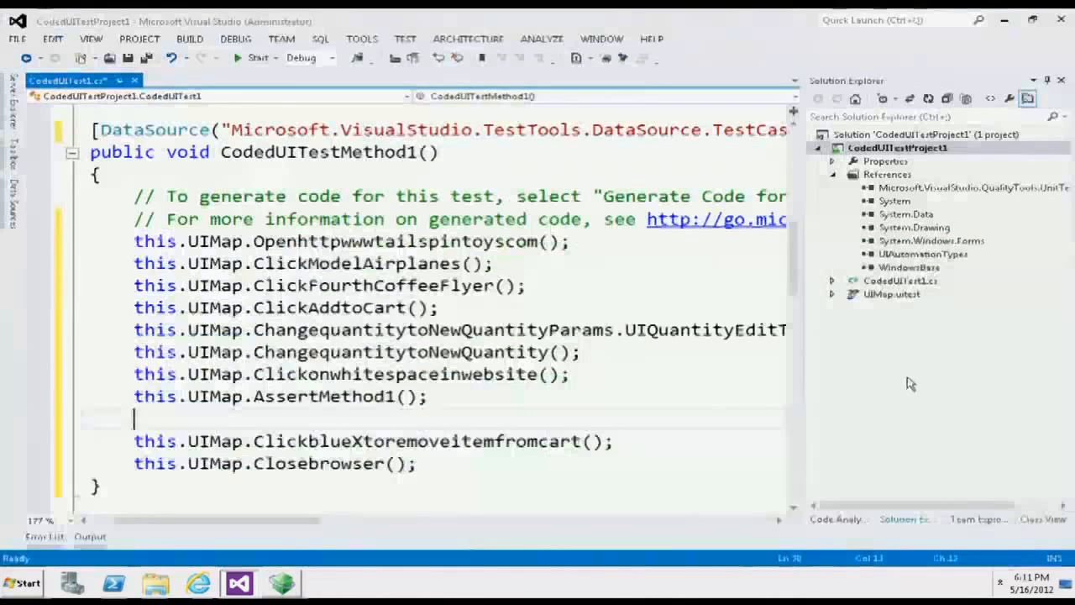
# - Examine the definition of AssertMethod1 in UIMap.Designer.cs, and close that file again
pyautogui.click(613, 391)
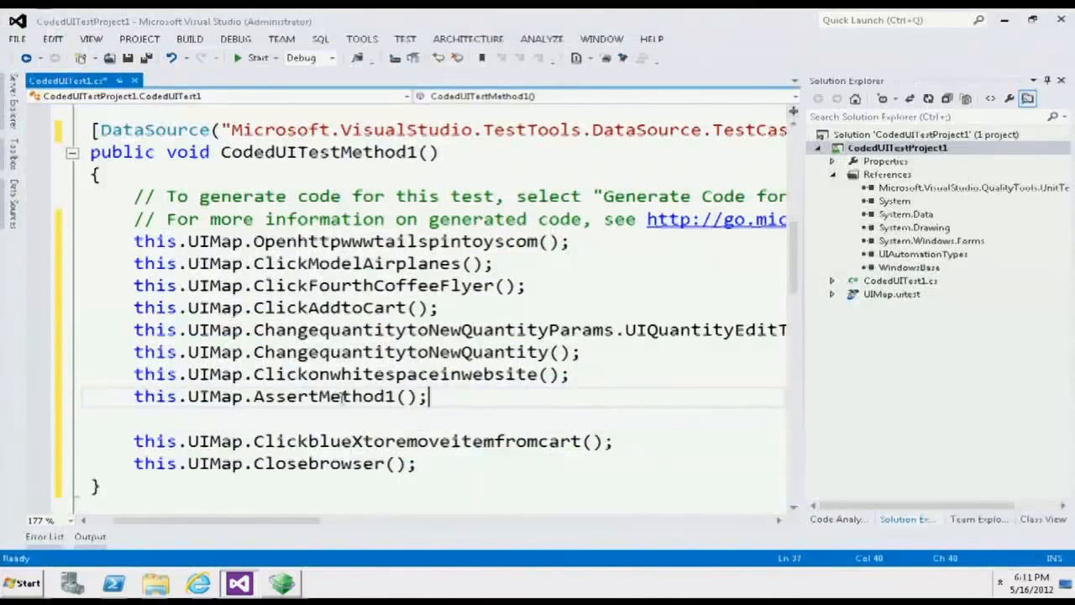
pyautogui.rightClick(343, 400)
pyautogui.click(401, 213)
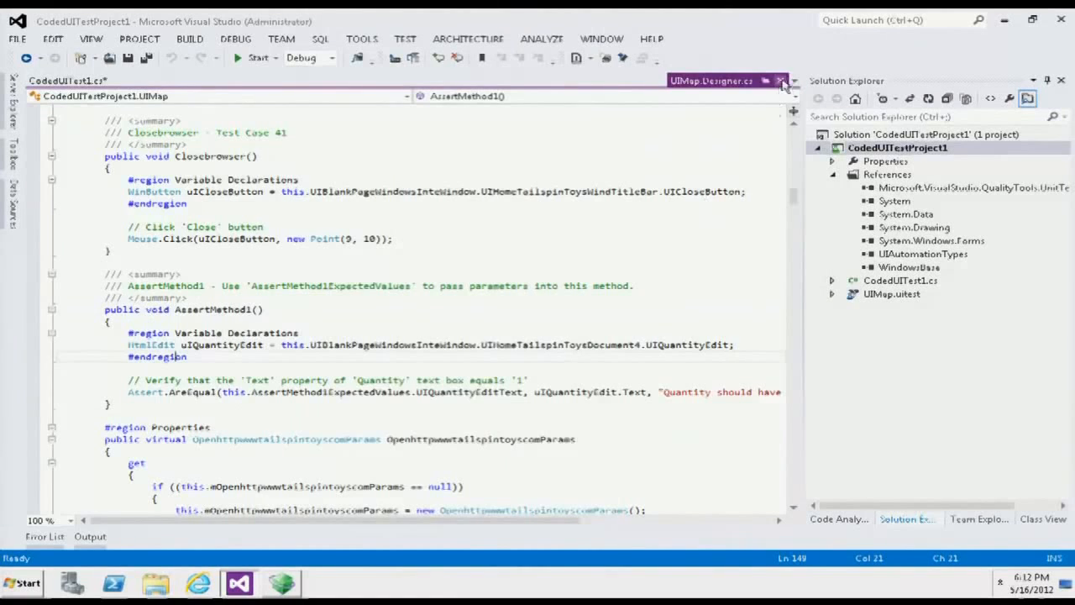
pyautogui.click(780, 80)
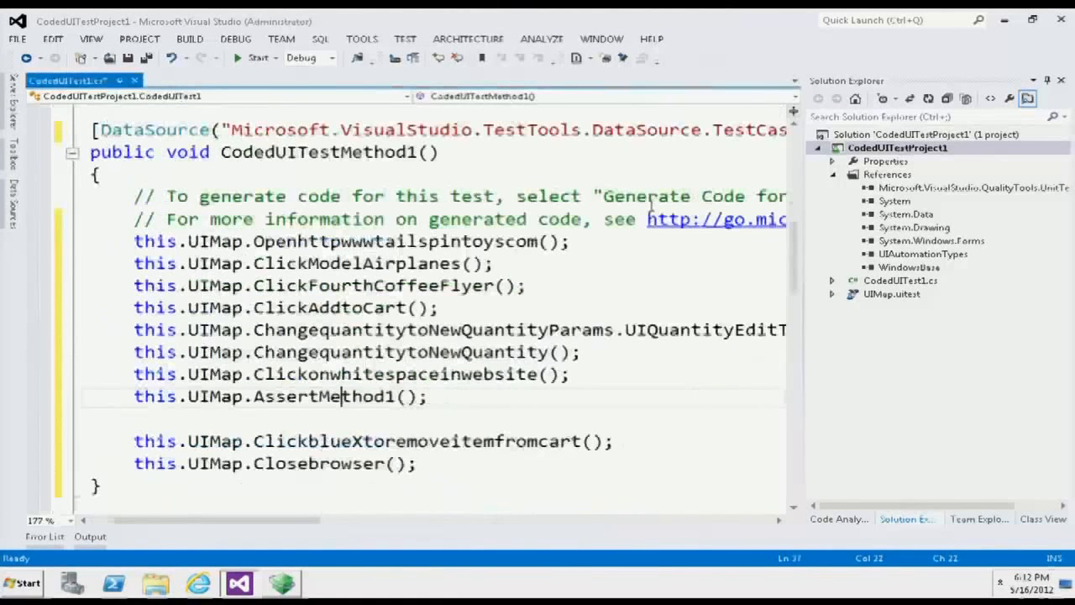
# - Run the coded UI test CodedUITestMethod1 with the added AssertMethod1 call
pyautogui.rightClick(457, 400)
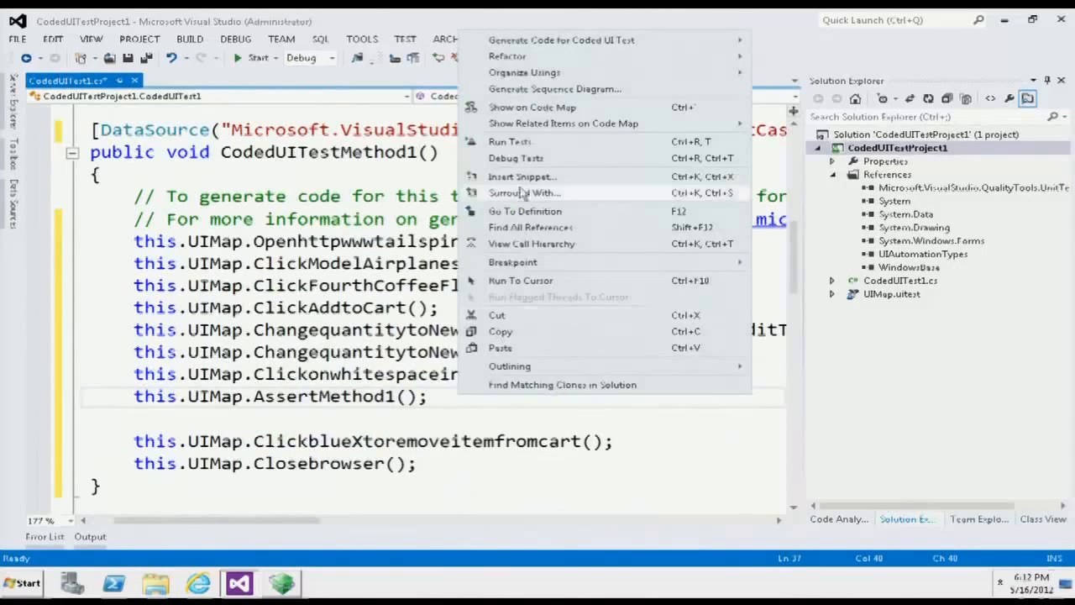
pyautogui.click(519, 142)
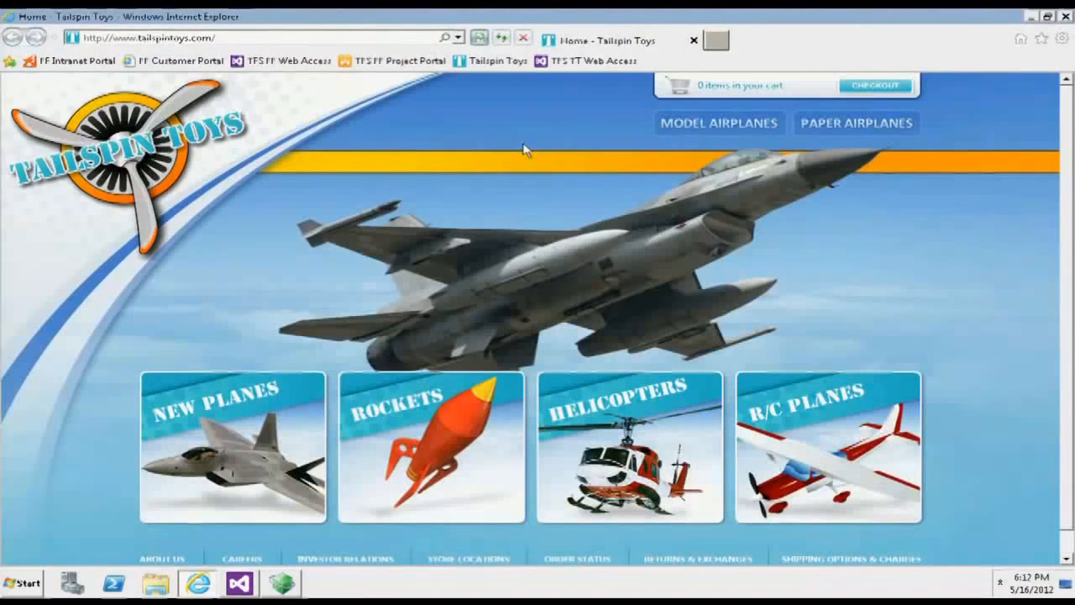
pyautogui.click(718, 122)
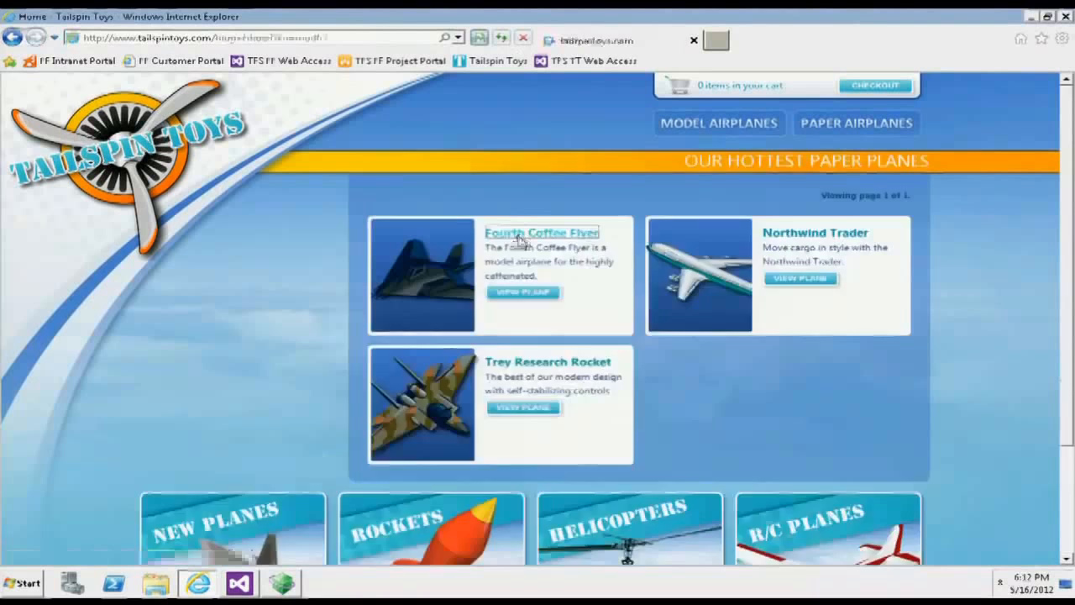
pyautogui.click(499, 234)
pyautogui.click(870, 286)
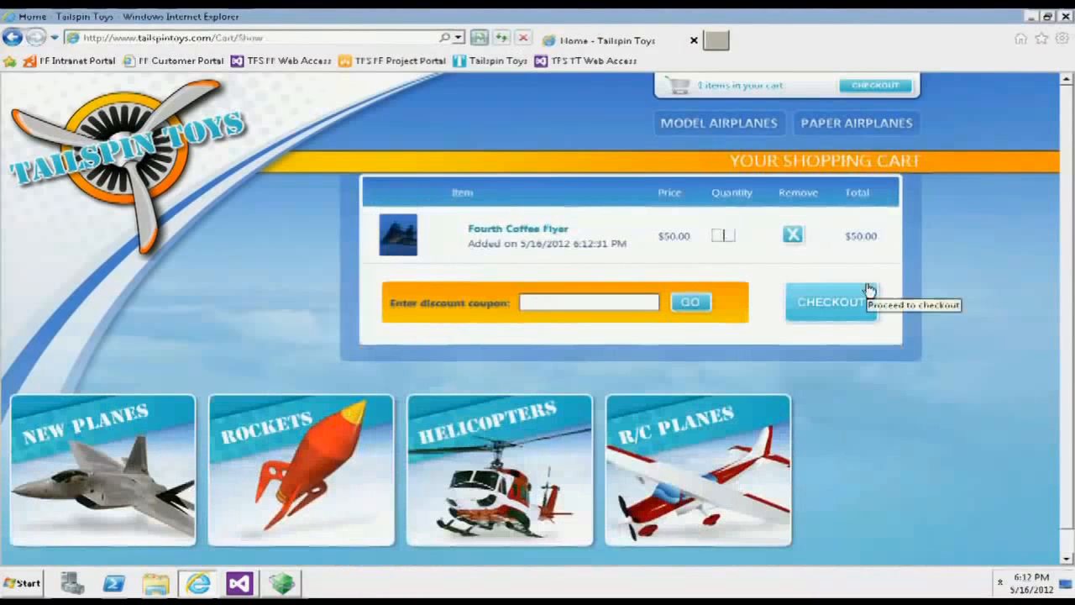
pyautogui.click(793, 234)
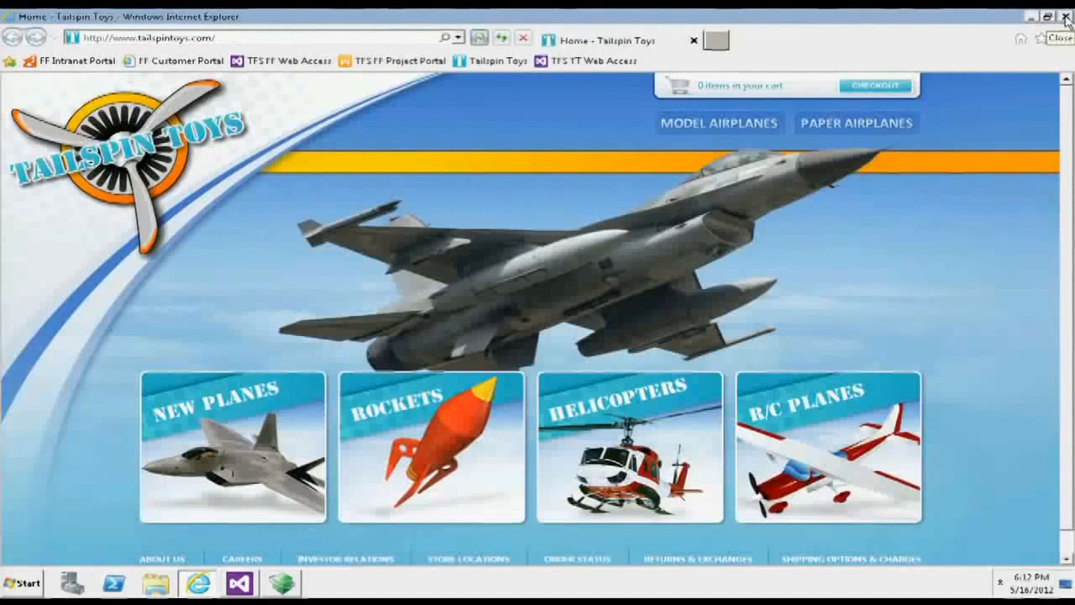
pyautogui.click(716, 124)
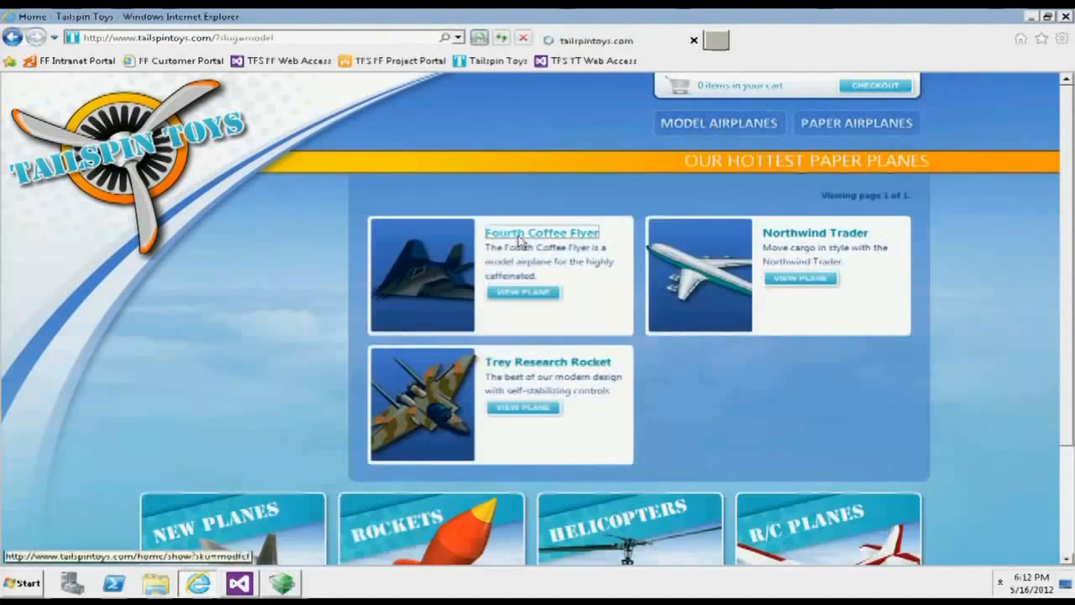
pyautogui.click(514, 246)
pyautogui.click(832, 276)
pyautogui.click(750, 257)
pyautogui.click(793, 235)
pyautogui.click(1064, 17)
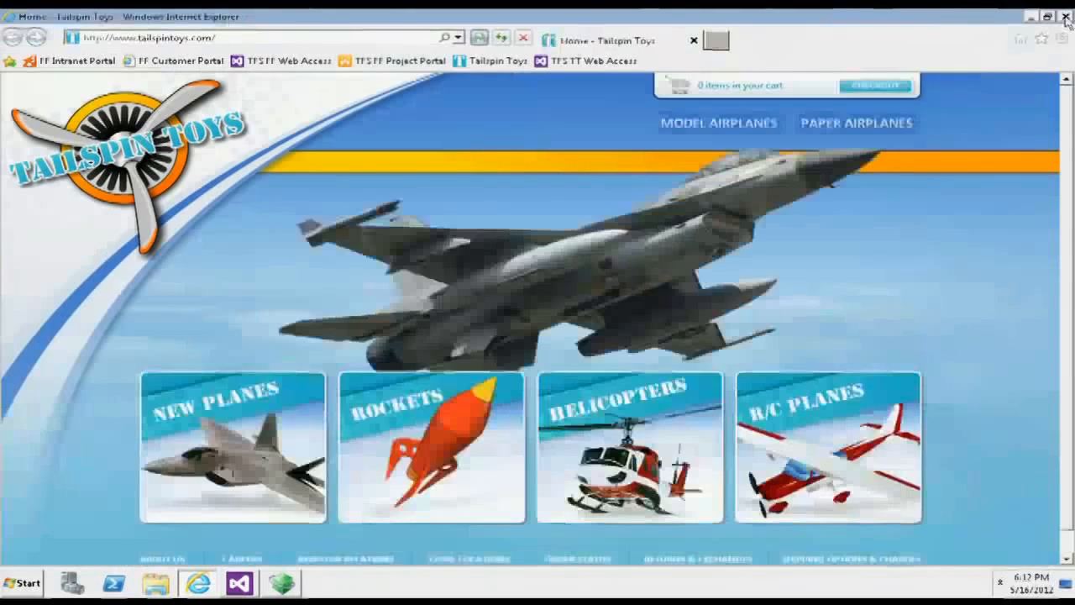
pyautogui.click(710, 122)
pyautogui.click(516, 242)
pyautogui.click(865, 284)
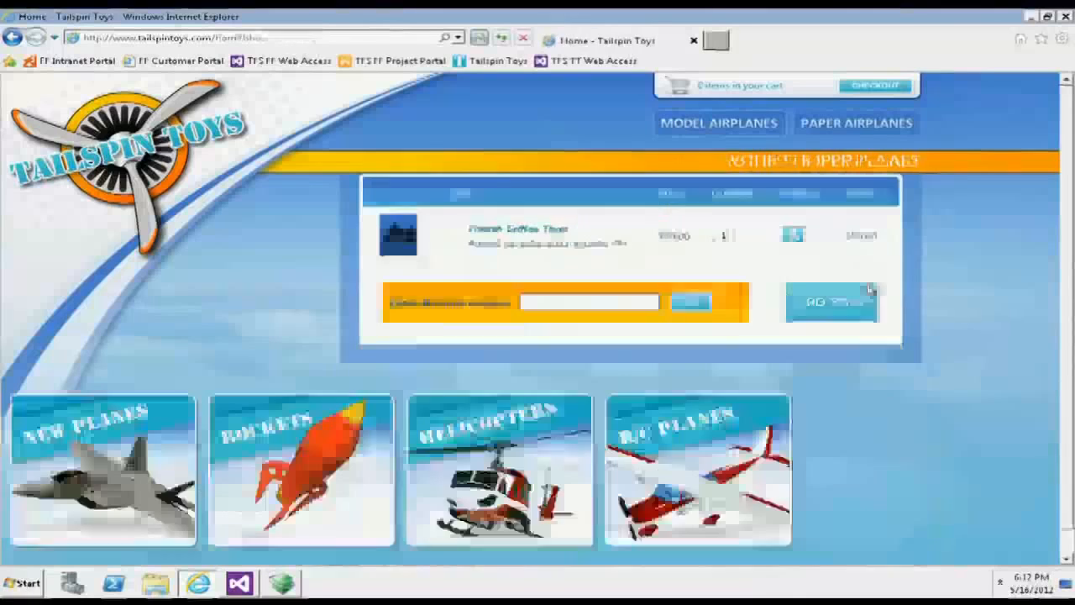
pyautogui.click(1065, 16)
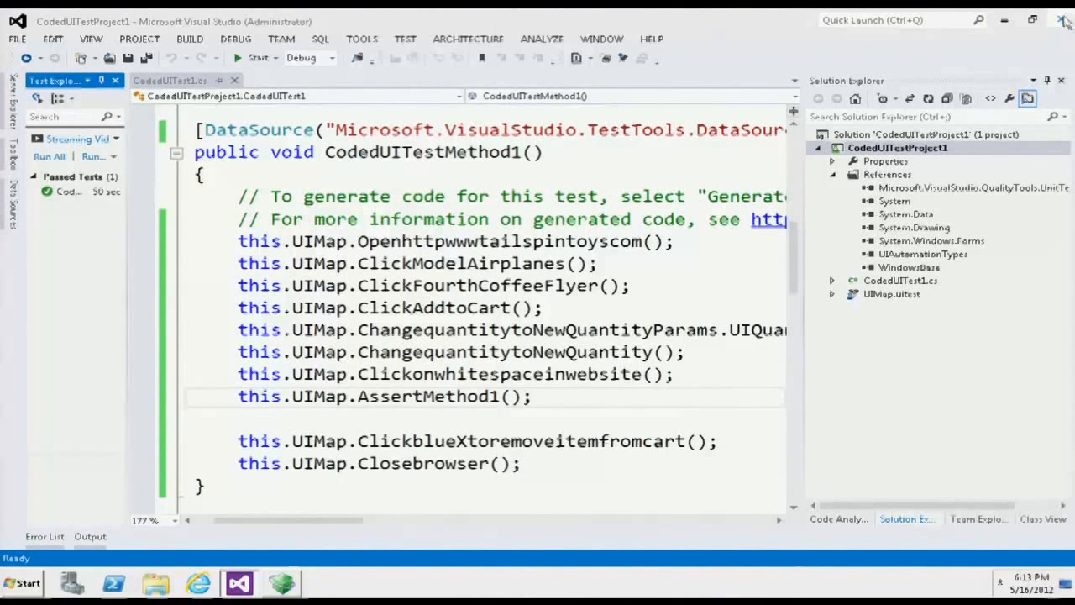
pyautogui.click(621, 285)
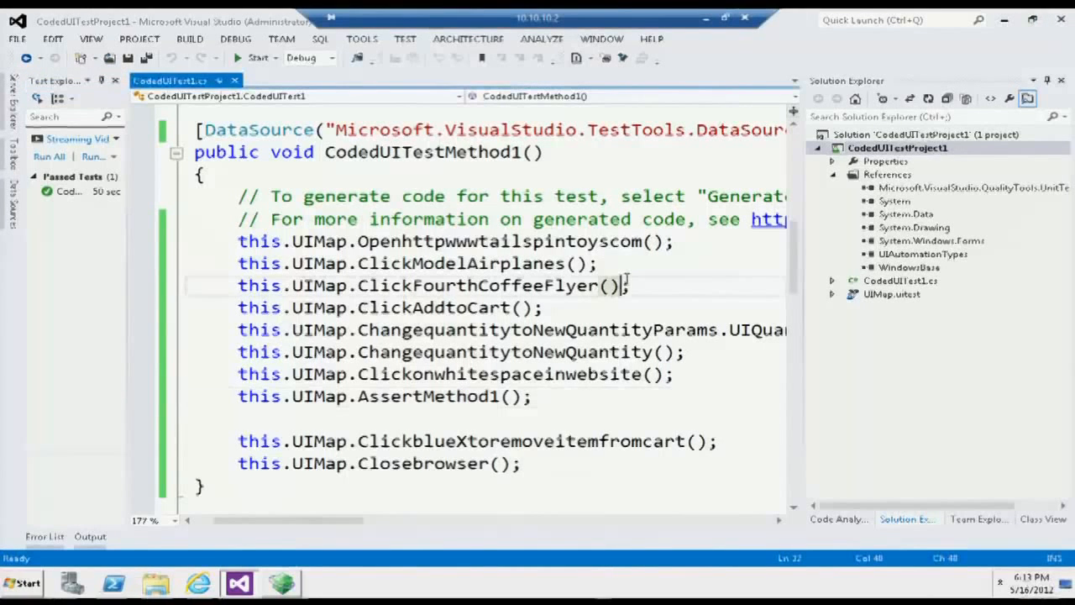
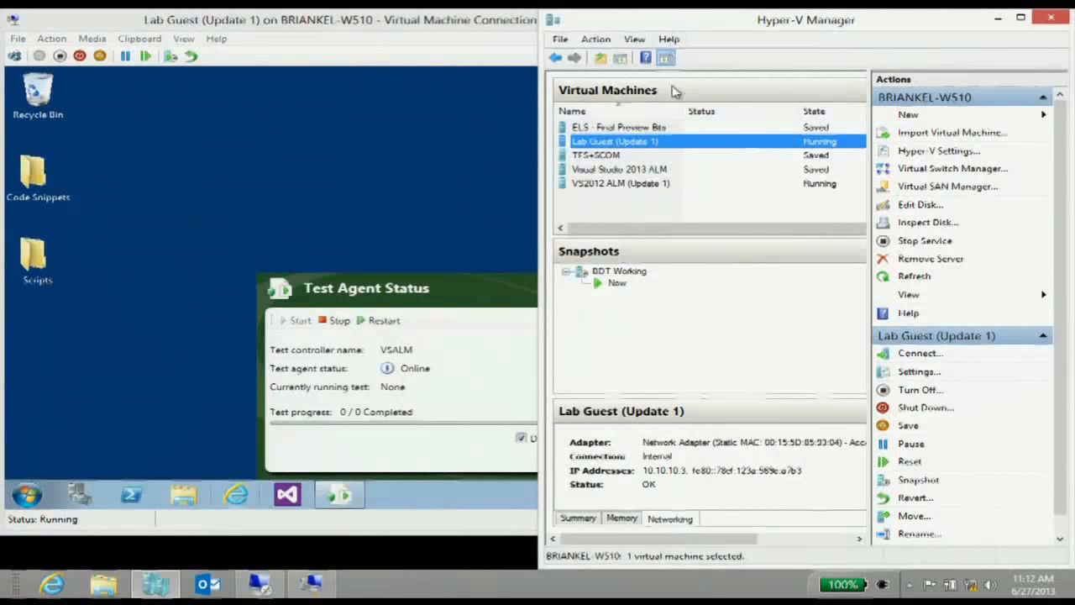
# - Examine the network details of VS2012 ALM (Update 1) and Lab Guest (Update 1) in Hyper-V Manager, and return to the remote desktop session
pyautogui.click(608, 185)
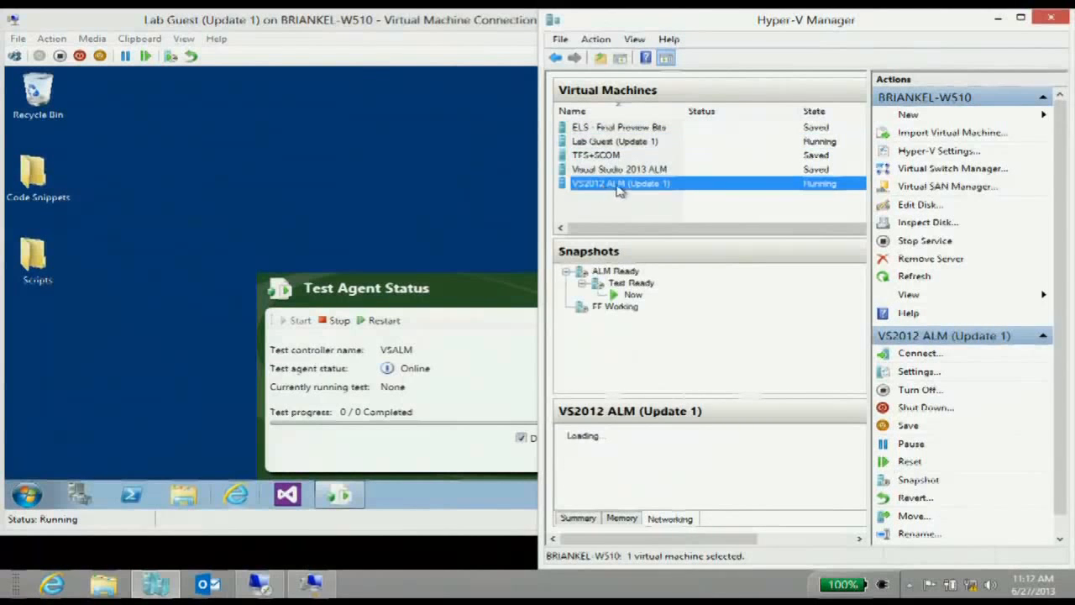
pyautogui.click(627, 145)
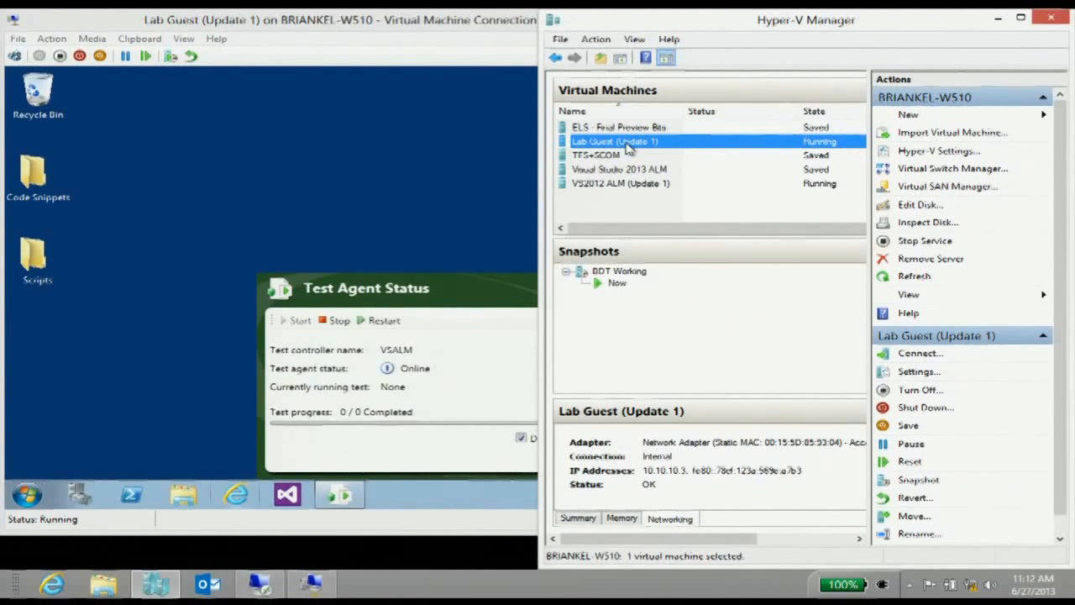
pyautogui.click(312, 582)
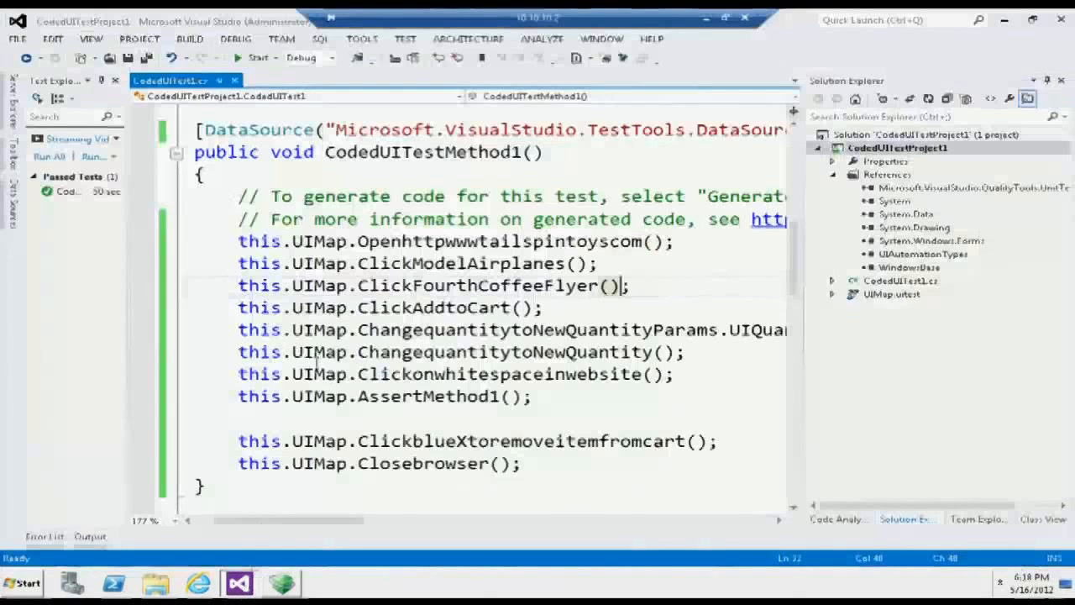
# - Switch to Microsoft Test Manager, connect to the FabrikamFiber team project with all open items closed, and select its Default test plan
pyautogui.click(282, 582)
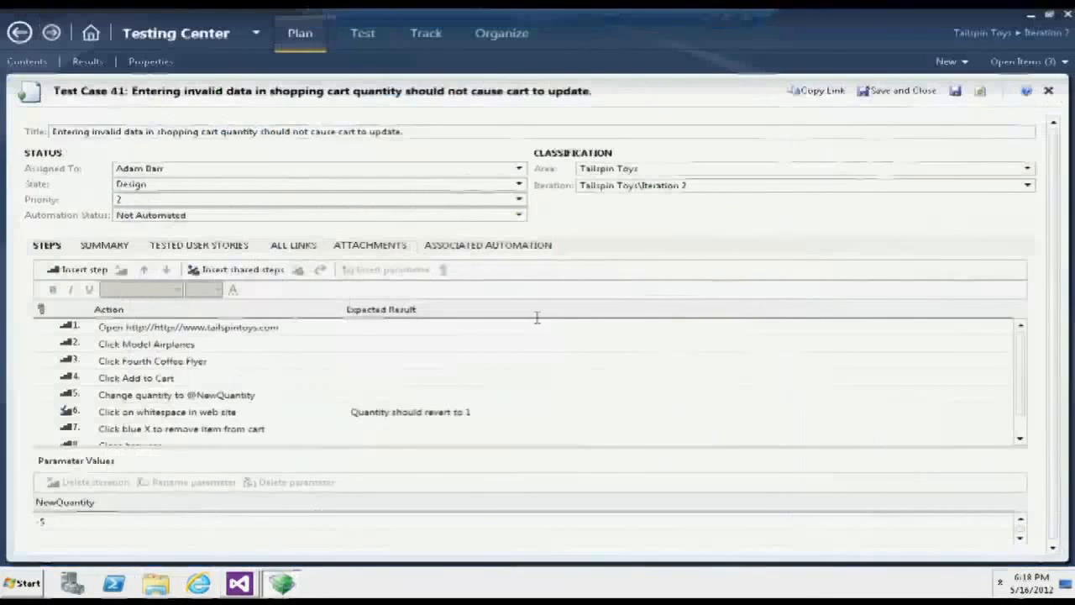
pyautogui.click(990, 33)
pyautogui.click(402, 202)
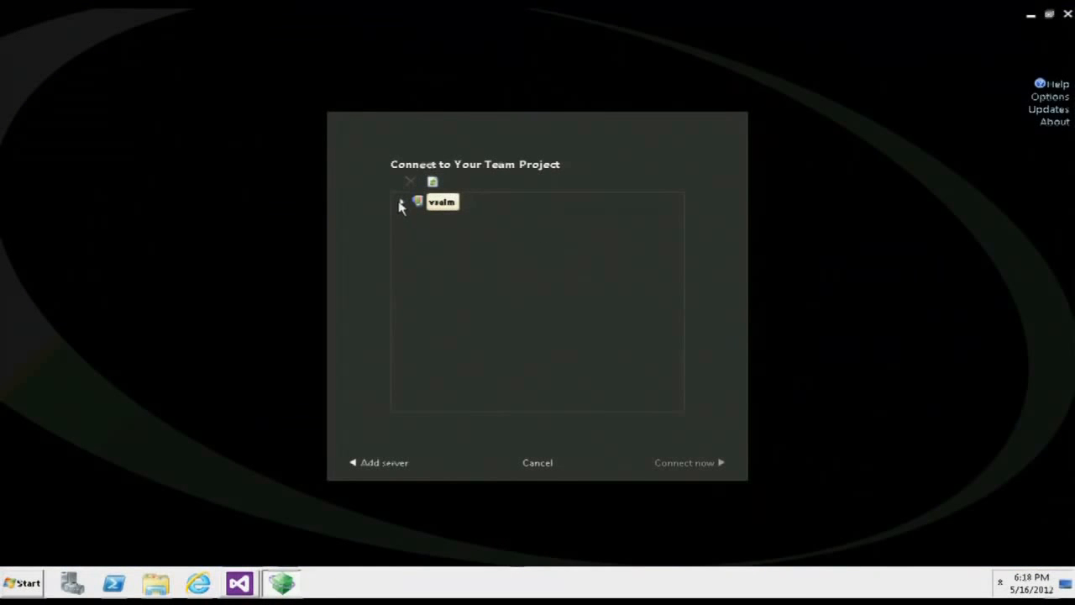
pyautogui.click(401, 204)
pyautogui.click(418, 218)
pyautogui.doubleClick(479, 236)
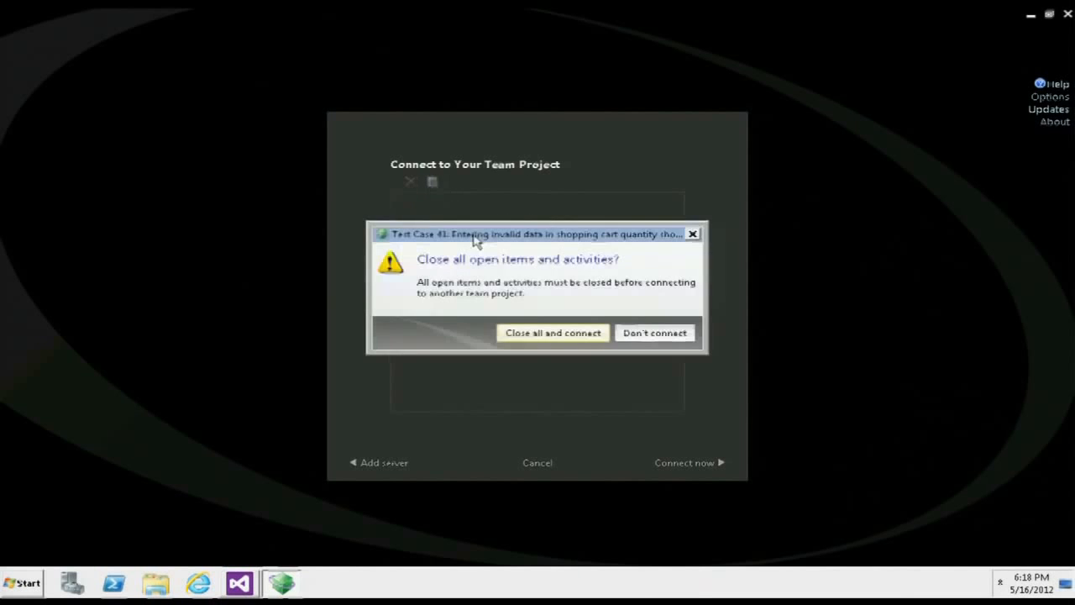
pyautogui.click(537, 336)
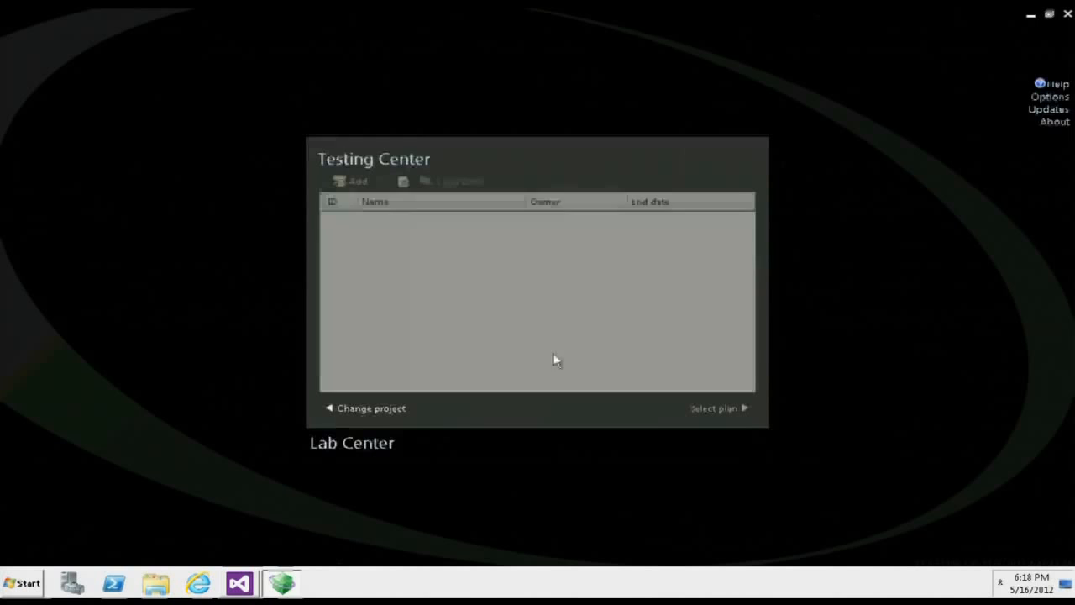
pyautogui.doubleClick(504, 222)
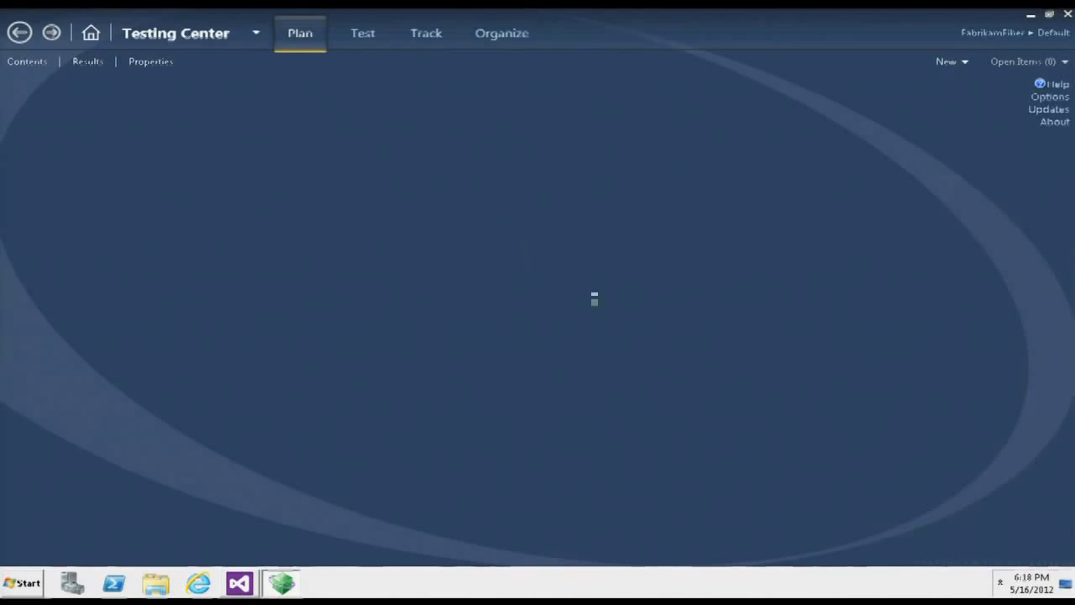
# - Switch to Lab Center and open the Fabrikam BDT environment
pyautogui.click(210, 36)
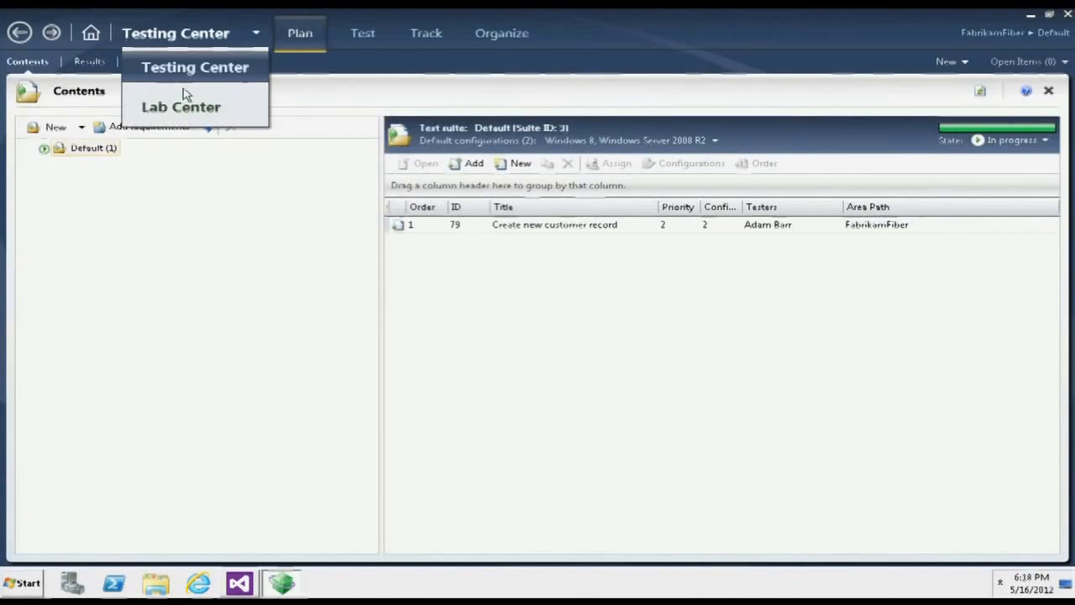
pyautogui.click(185, 101)
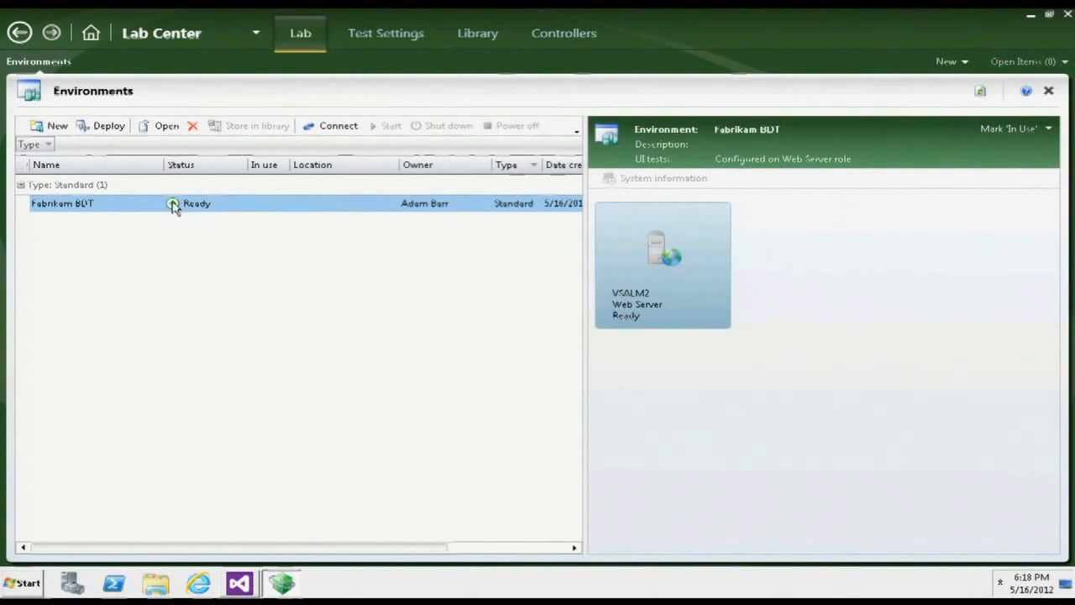
pyautogui.rightClick(61, 205)
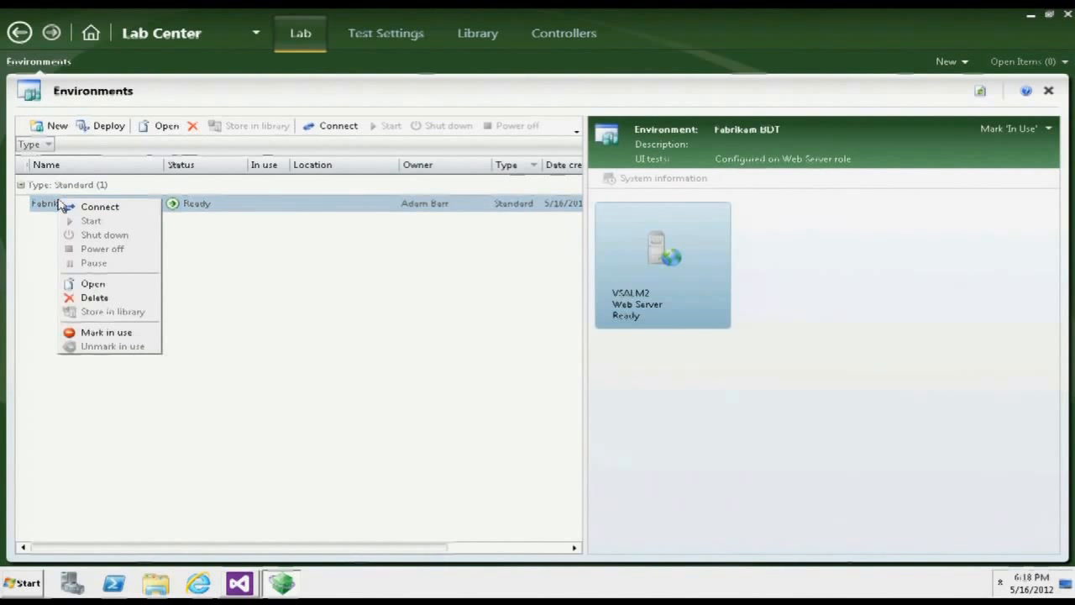
pyautogui.click(95, 287)
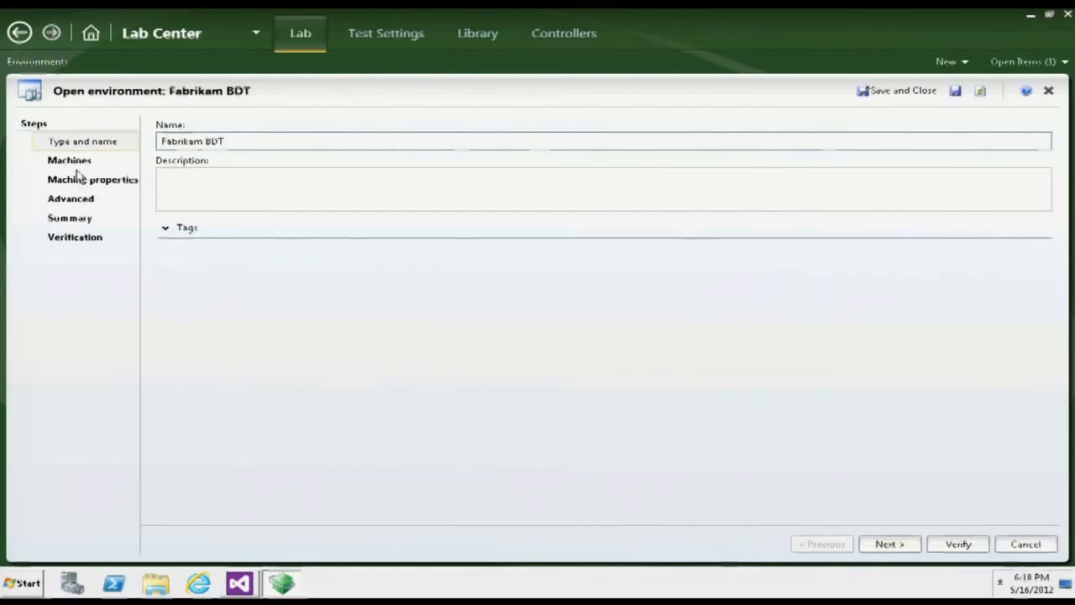
# - Examine the environment's machines and its advanced UI test configuration, and close it without saving
pyautogui.click(71, 163)
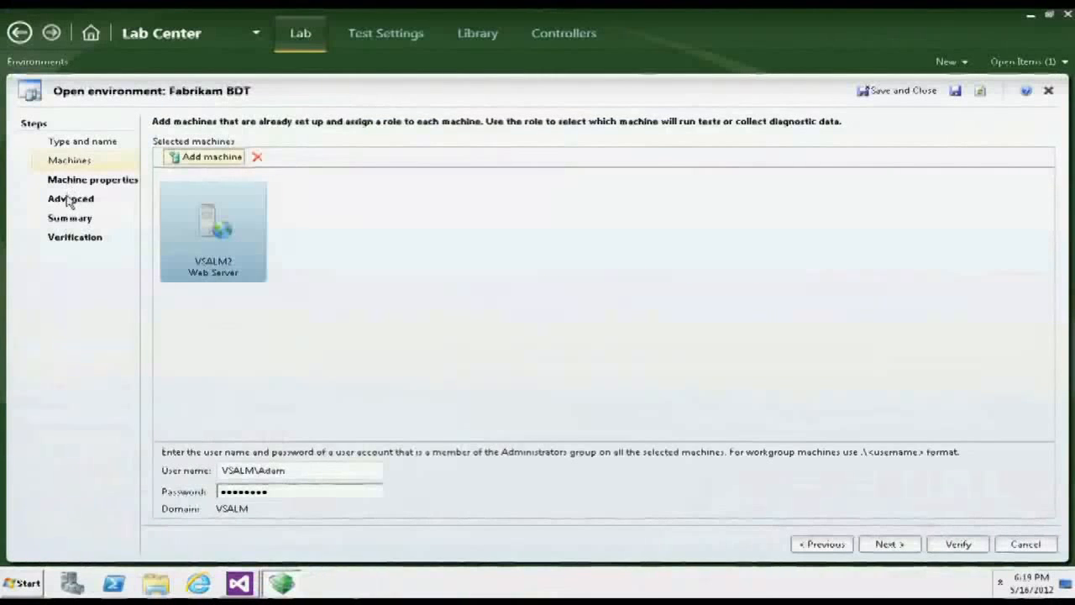
pyautogui.click(71, 198)
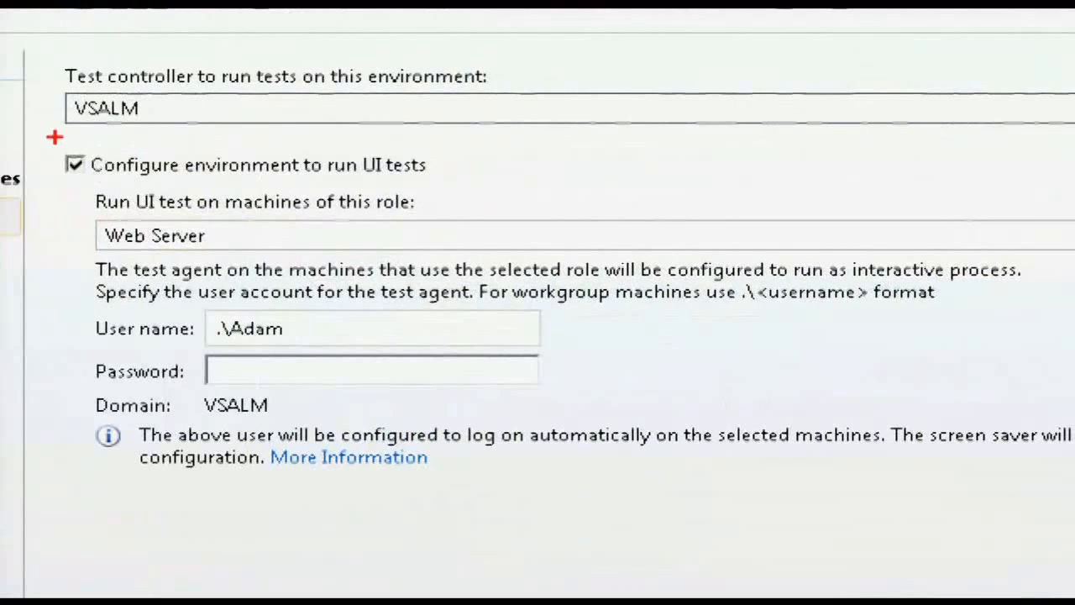
pyautogui.moveTo(54, 136); pyautogui.dragTo(630, 481)
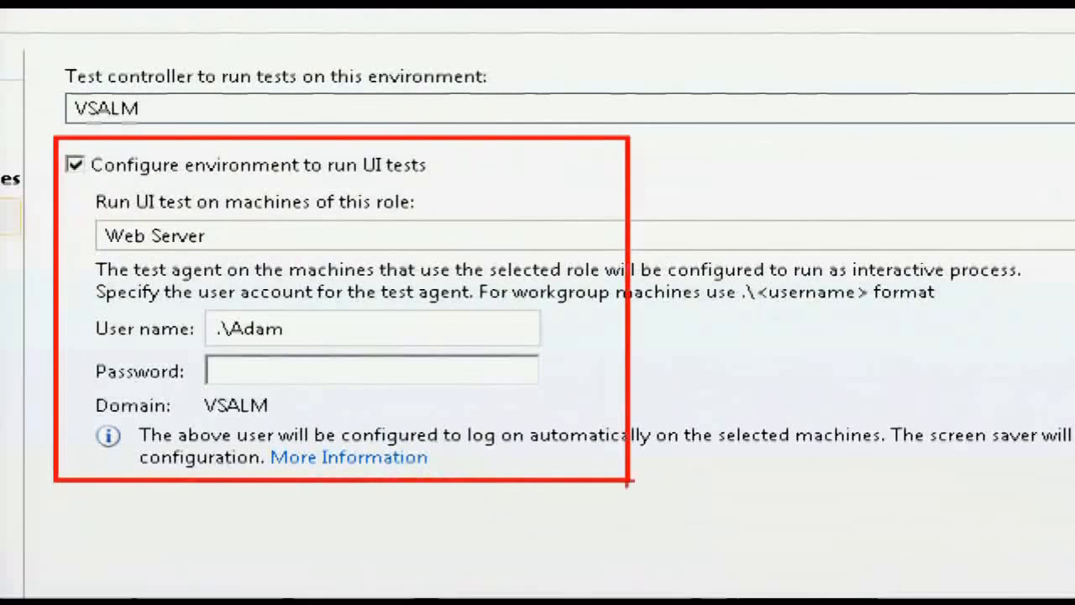
pyautogui.moveTo(178, 285); pyautogui.dragTo(576, 400)
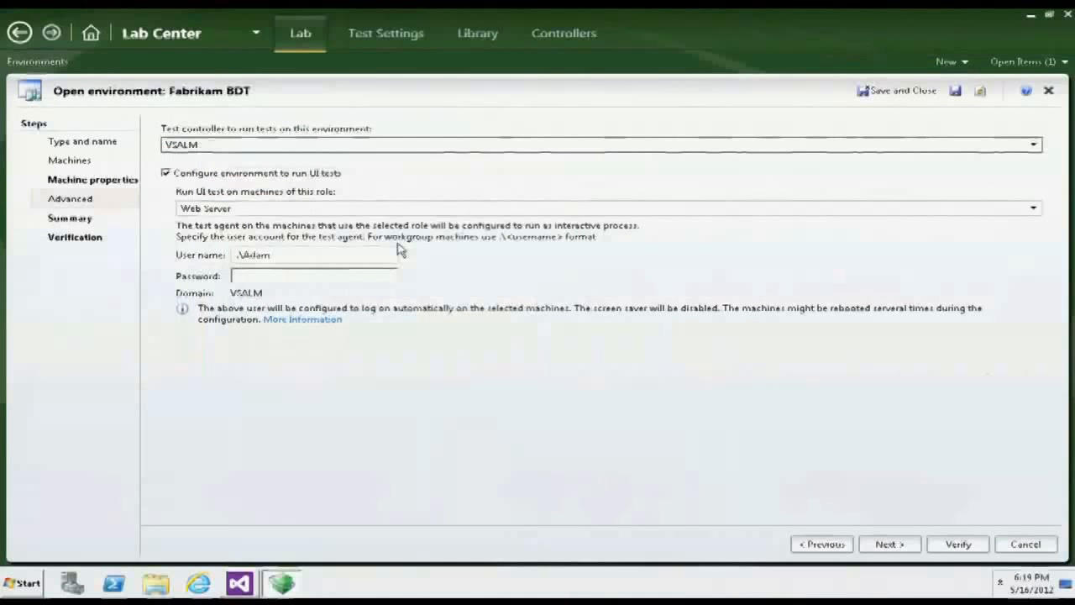
pyautogui.click(1035, 547)
# - Return to Testing Center, examine the steps and associated automation of test case 79 "Create new customer record", and close it
pyautogui.click(206, 34)
pyautogui.click(202, 69)
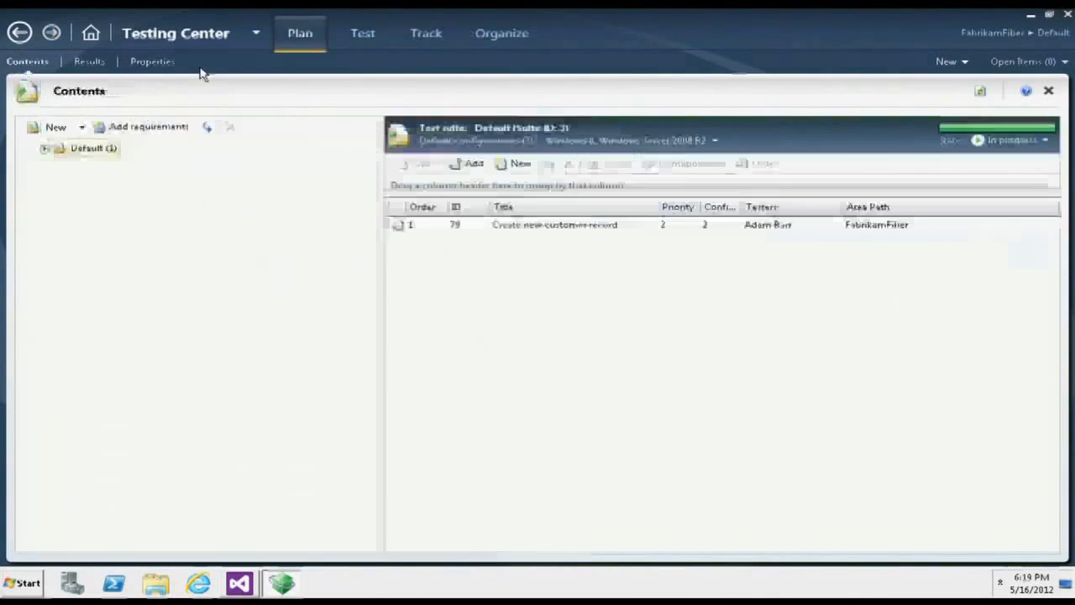
pyautogui.click(530, 232)
pyautogui.doubleClick(526, 229)
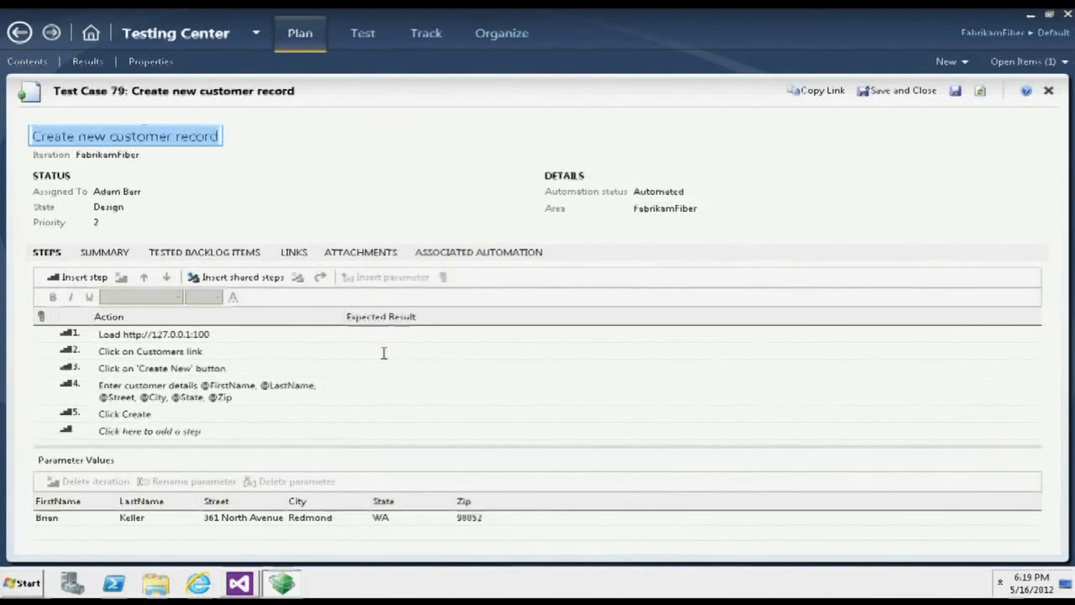
pyautogui.click(450, 254)
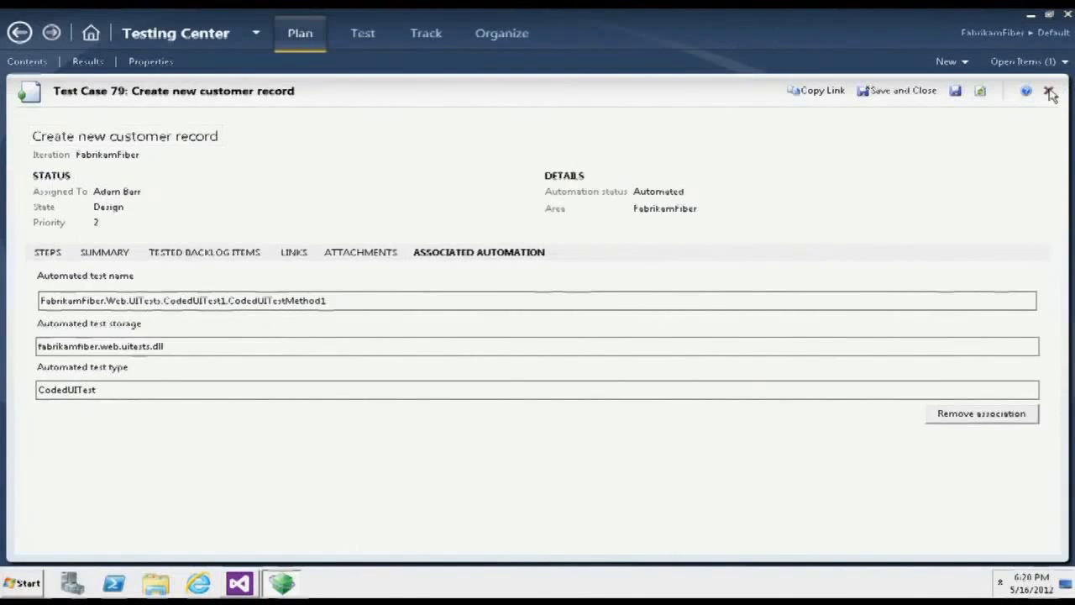
pyautogui.click(1049, 91)
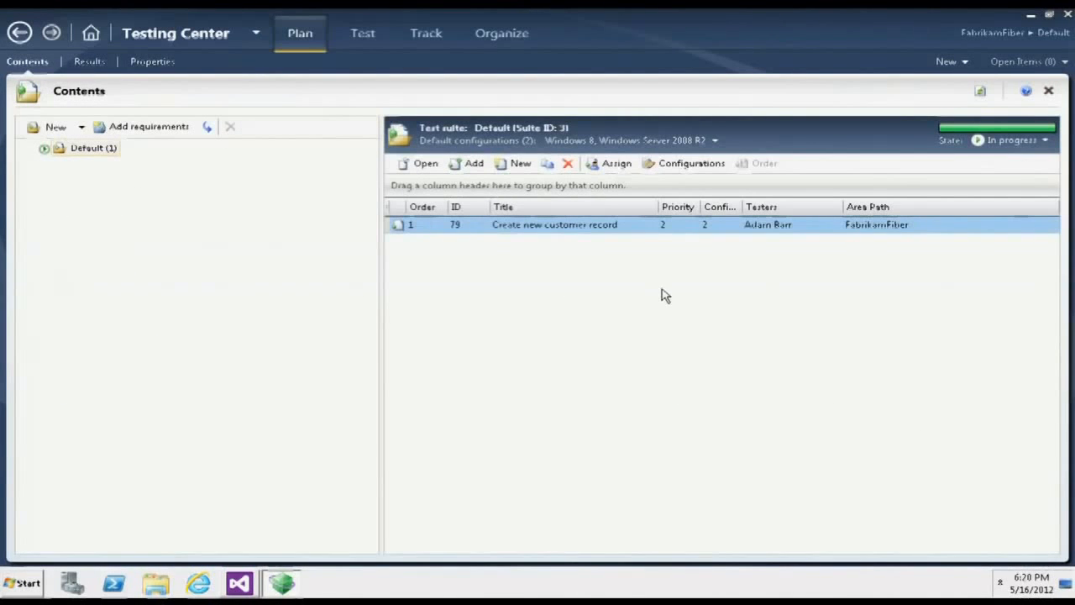
# - Switch to Visual Studio, close CodedUITest1.cs, and connect to the FabrikamFiber team project in FabrikamFiberCollection on server vsalm
pyautogui.click(242, 583)
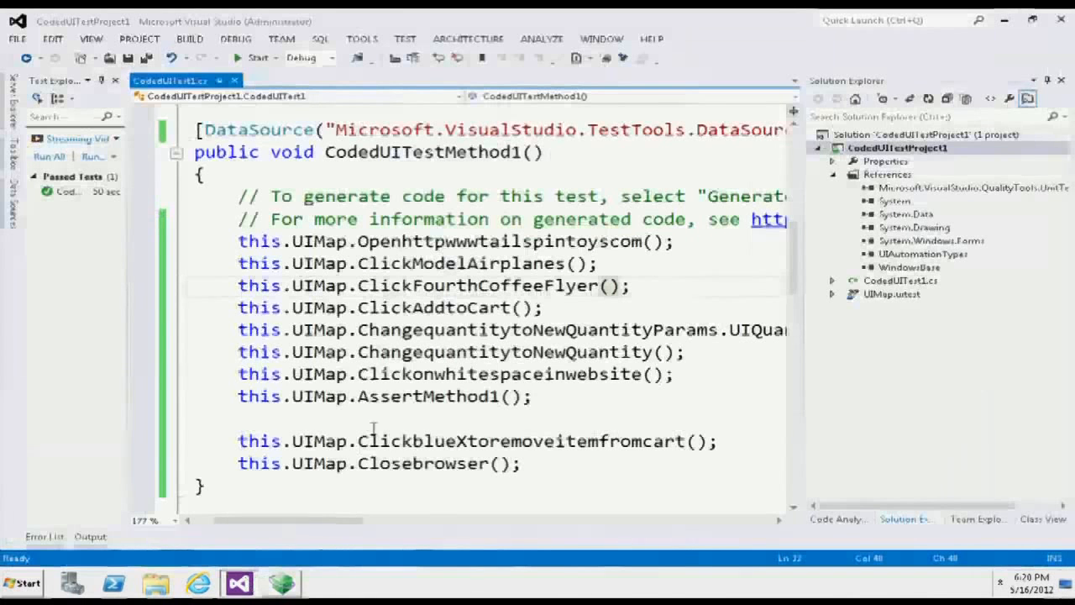
pyautogui.click(234, 80)
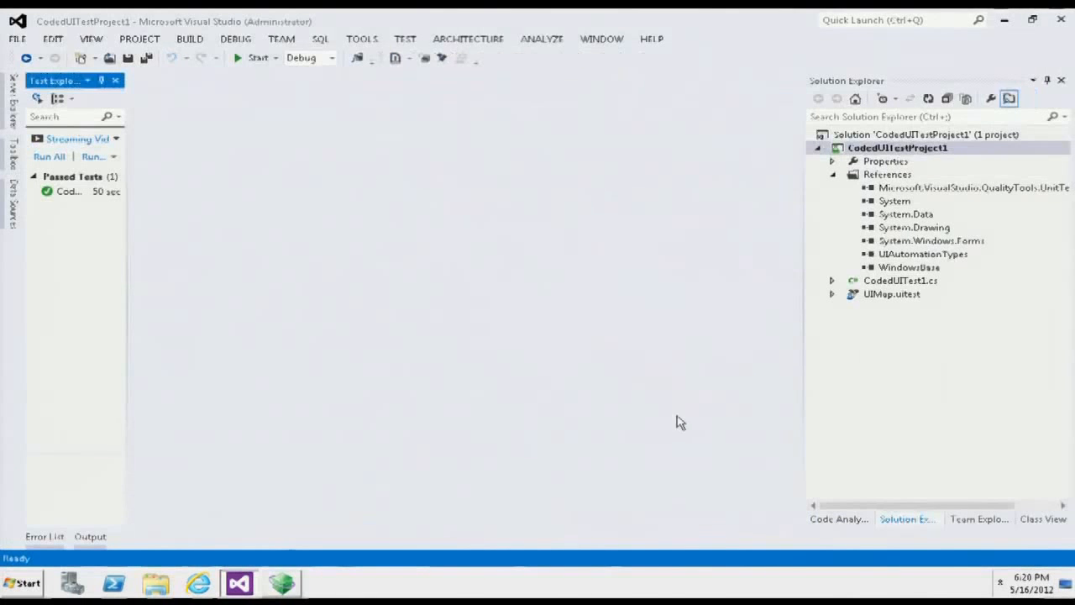
pyautogui.click(968, 521)
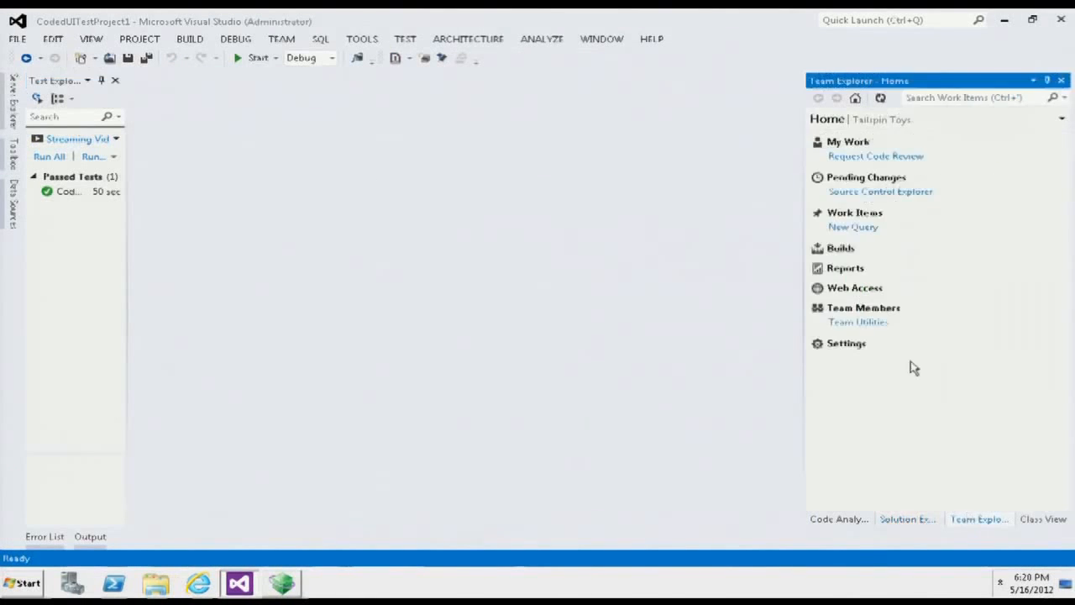
pyautogui.click(840, 246)
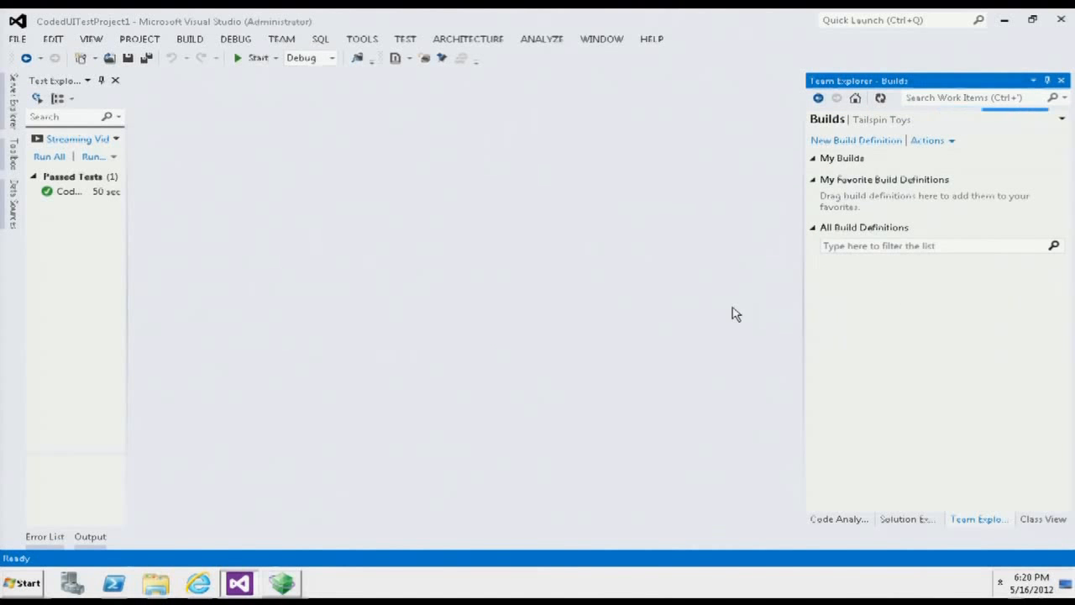
pyautogui.click(877, 123)
pyautogui.moveTo(854, 274)
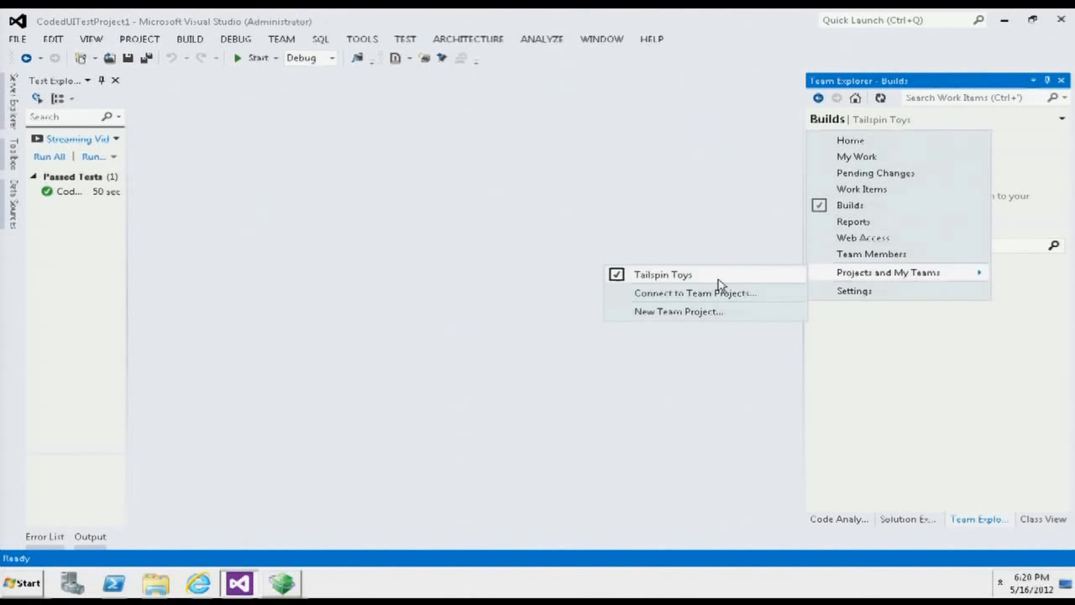
pyautogui.click(672, 291)
pyautogui.click(359, 210)
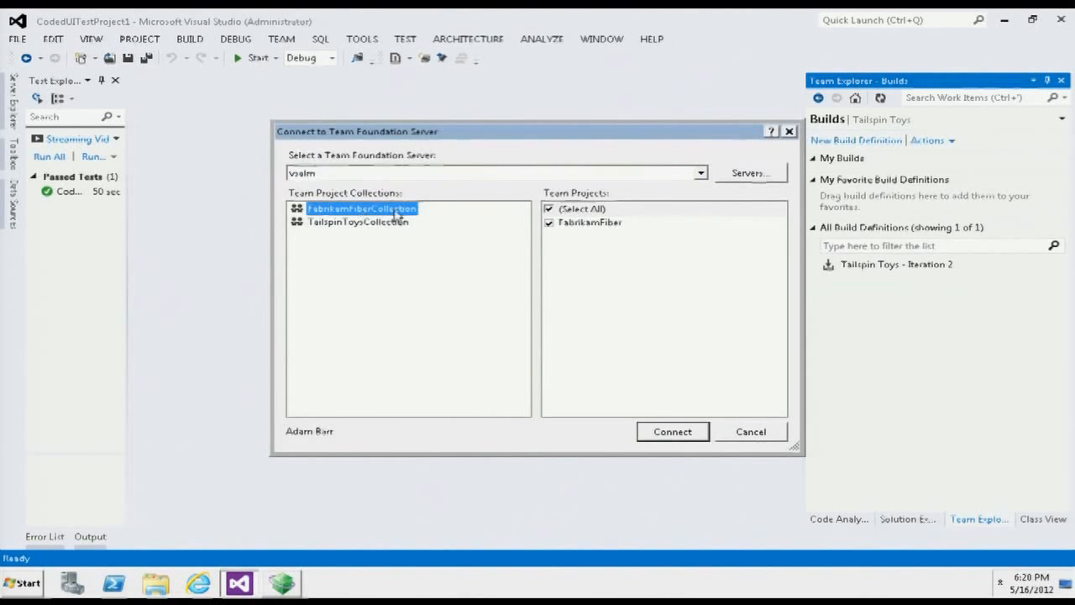
pyautogui.click(668, 430)
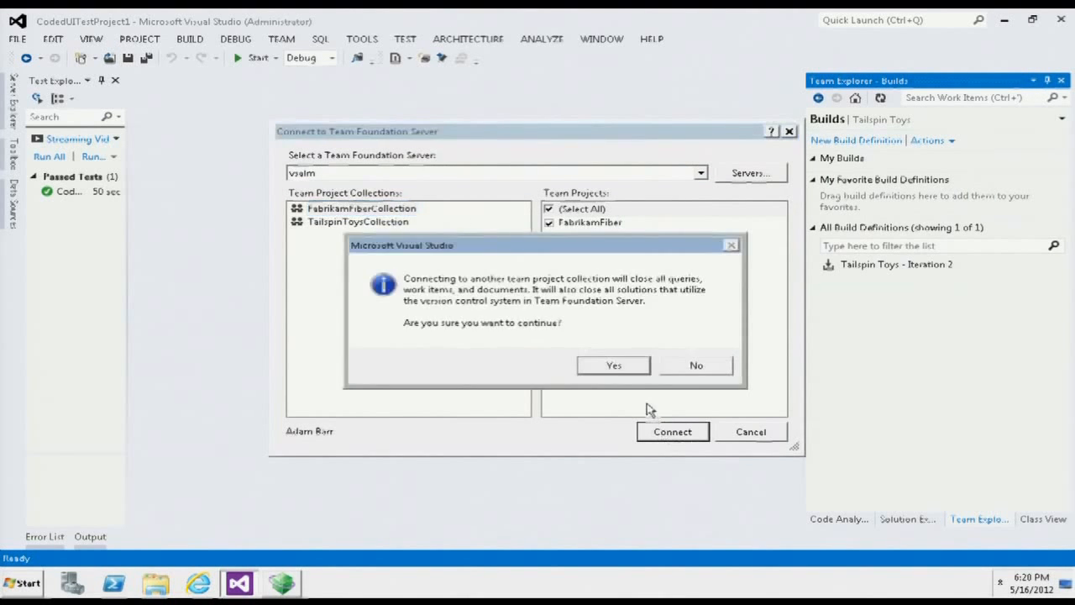
pyautogui.click(613, 364)
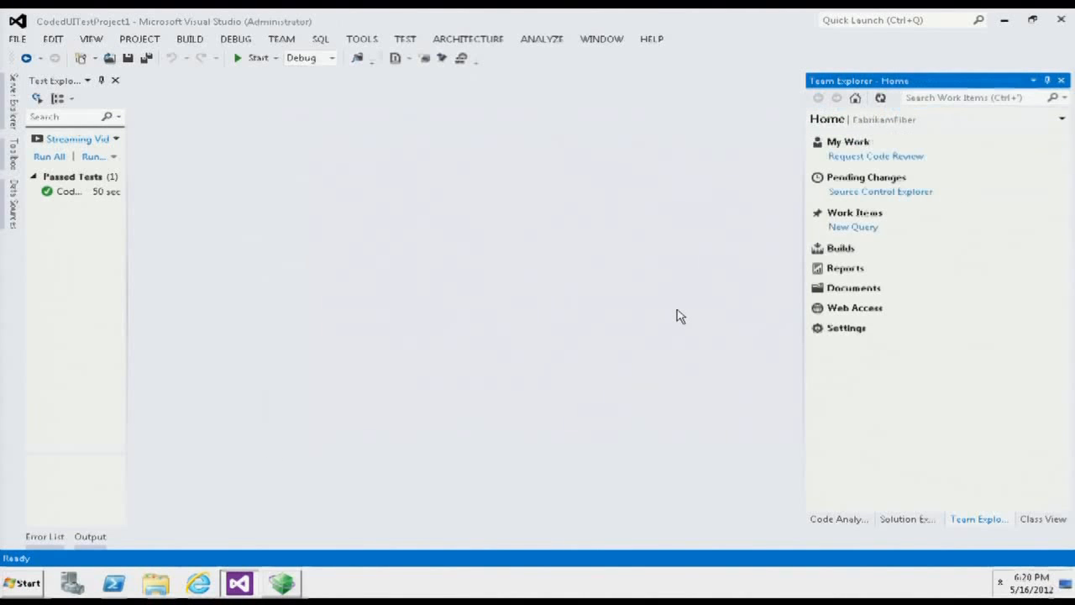
# - Open the Build Deploy Test build definition of FabrikamFiber for editing, and close Test Explorer
pyautogui.click(837, 251)
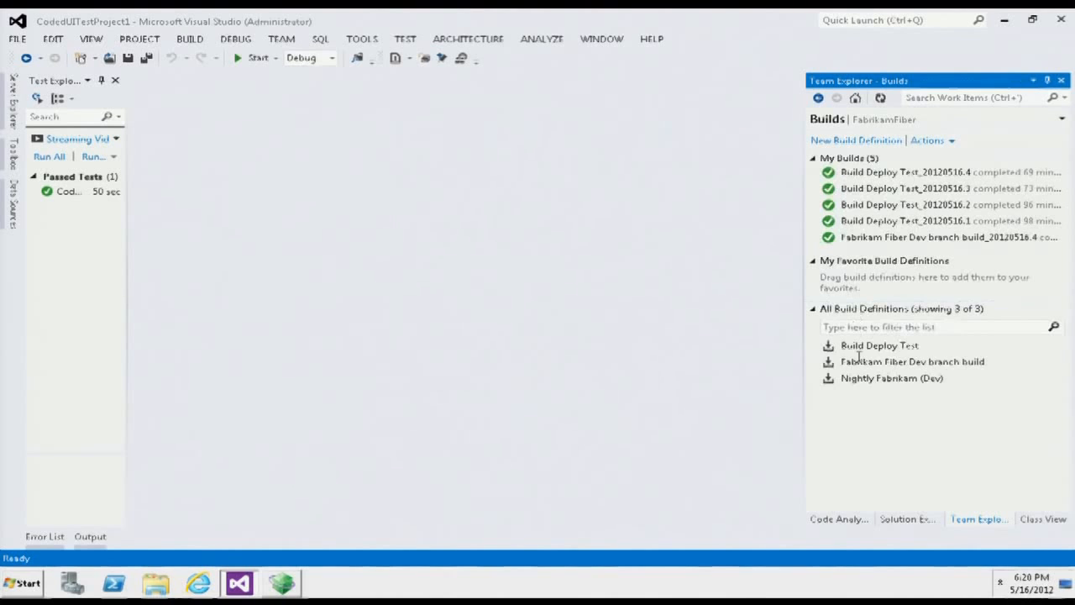
pyautogui.click(871, 362)
pyautogui.rightClick(870, 362)
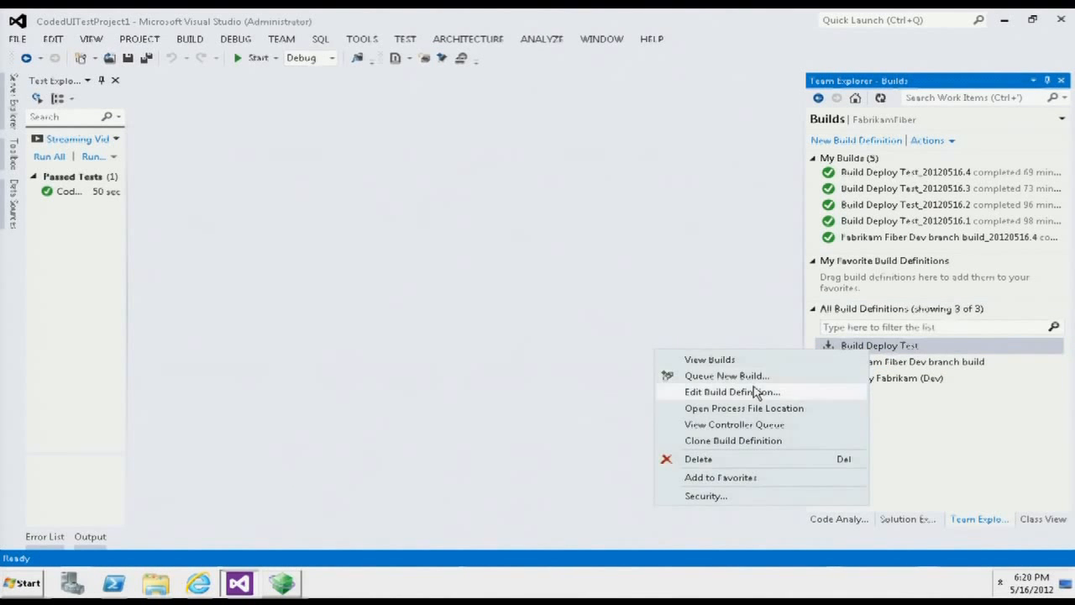
pyautogui.click(743, 398)
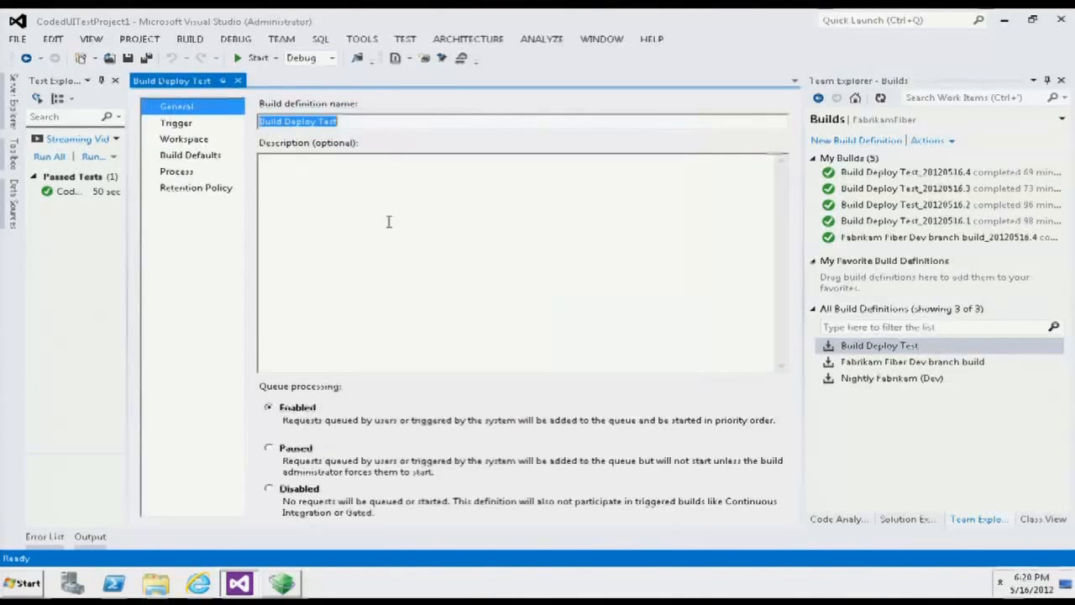
pyautogui.click(115, 81)
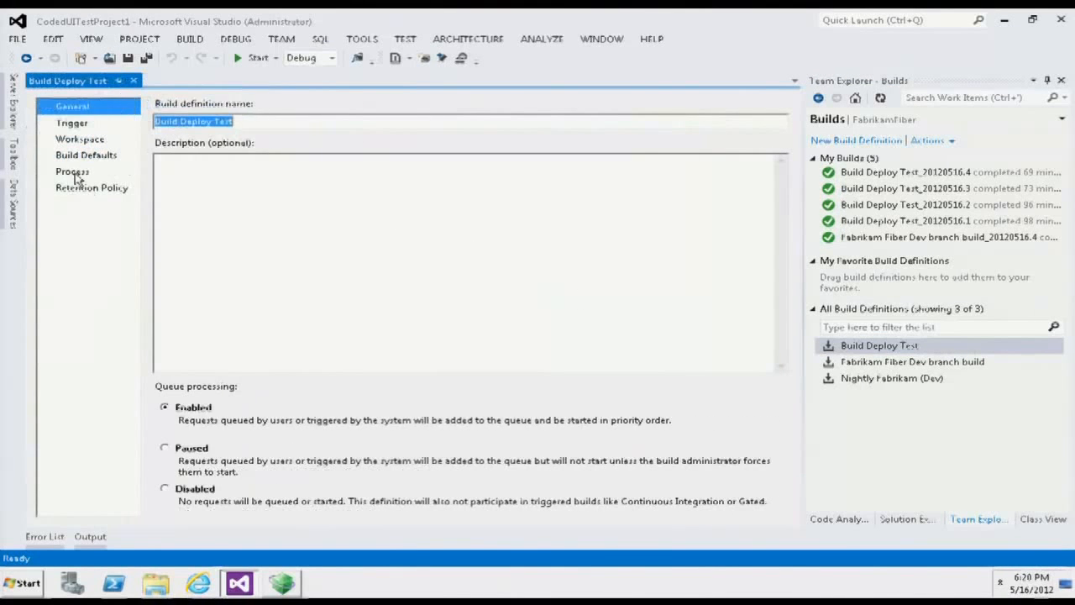
# - Open the Lab Process Settings of the Build Deploy Test definition's build process in the Lab Workflow Parameters wizard
pyautogui.click(82, 172)
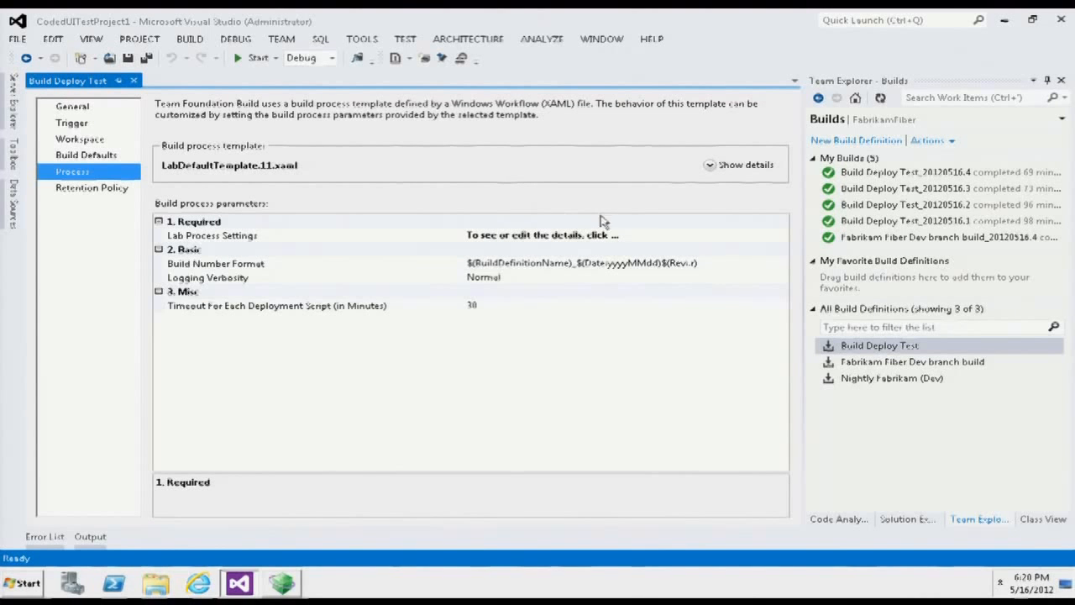
pyautogui.click(682, 235)
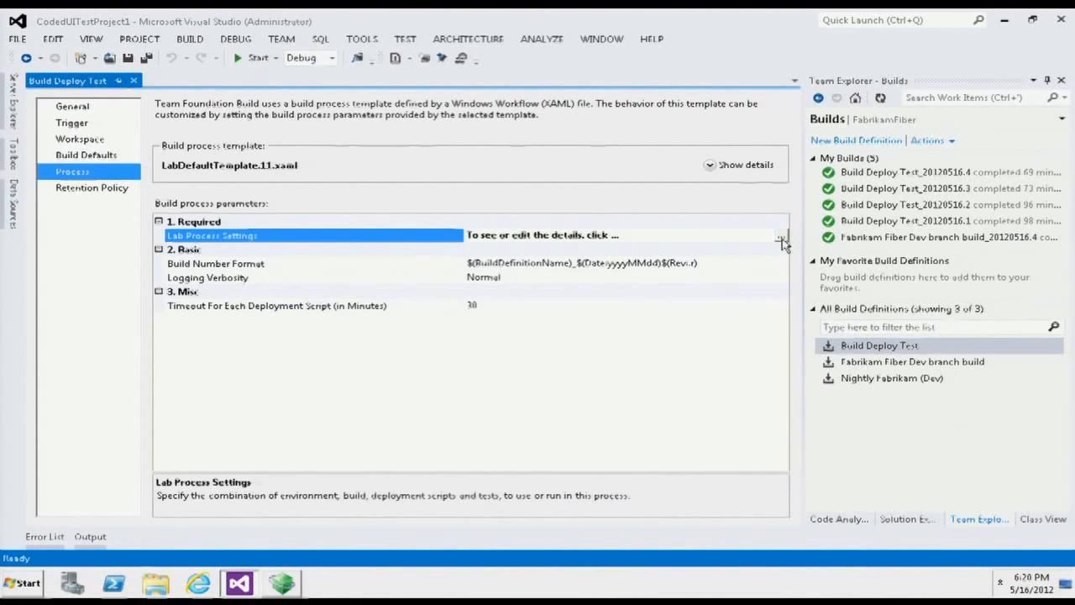
pyautogui.click(781, 241)
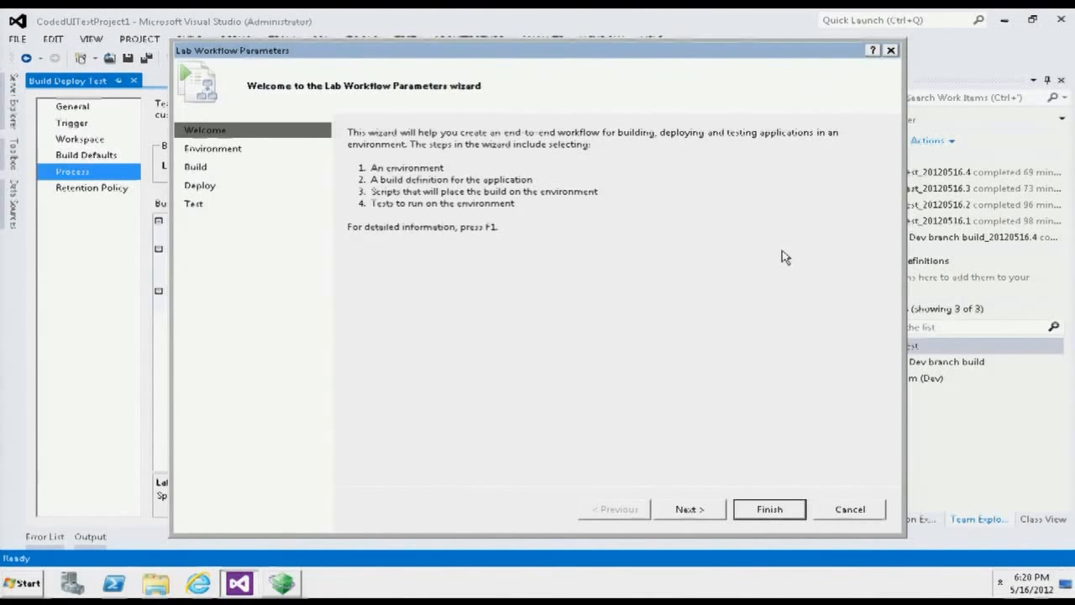
# - Examine the environment, build, deployment and test settings in the Lab Workflow Parameters wizard, finish it, and close the Build Deploy Test definition
pyautogui.click(682, 509)
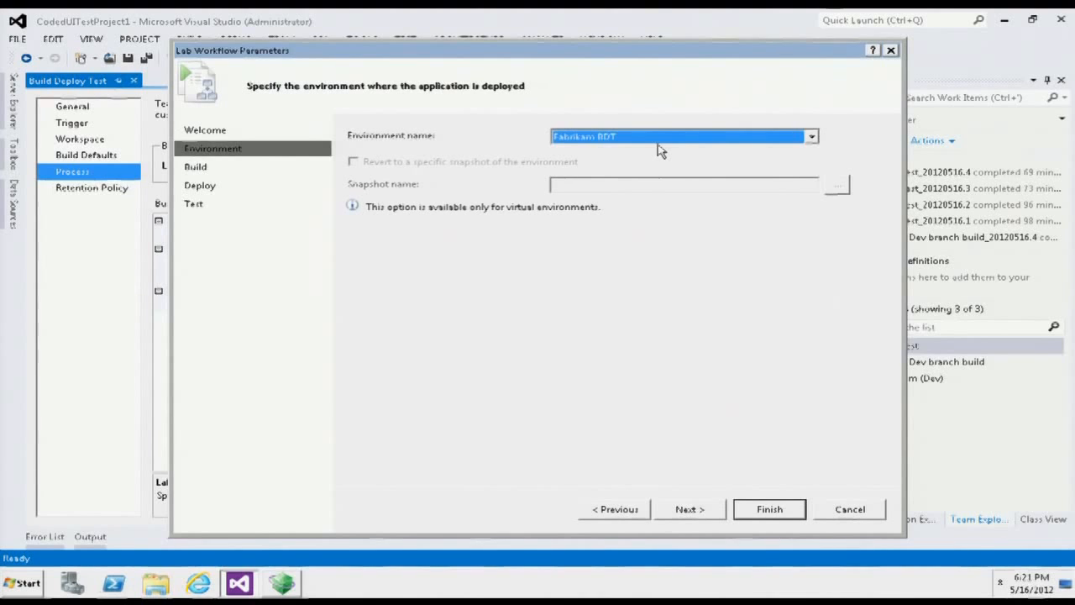
pyautogui.click(688, 509)
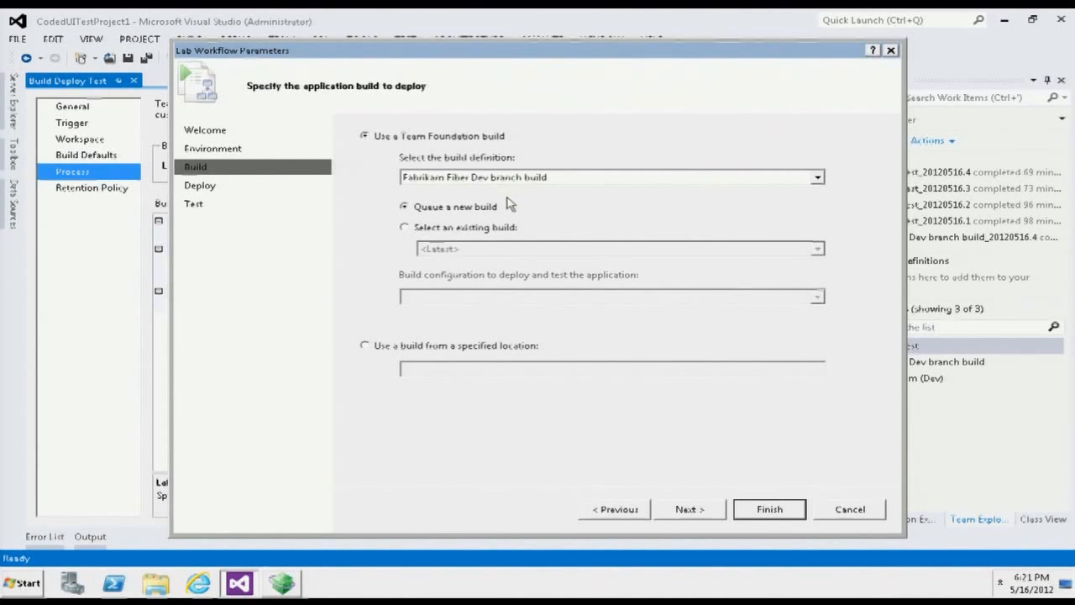
pyautogui.click(714, 510)
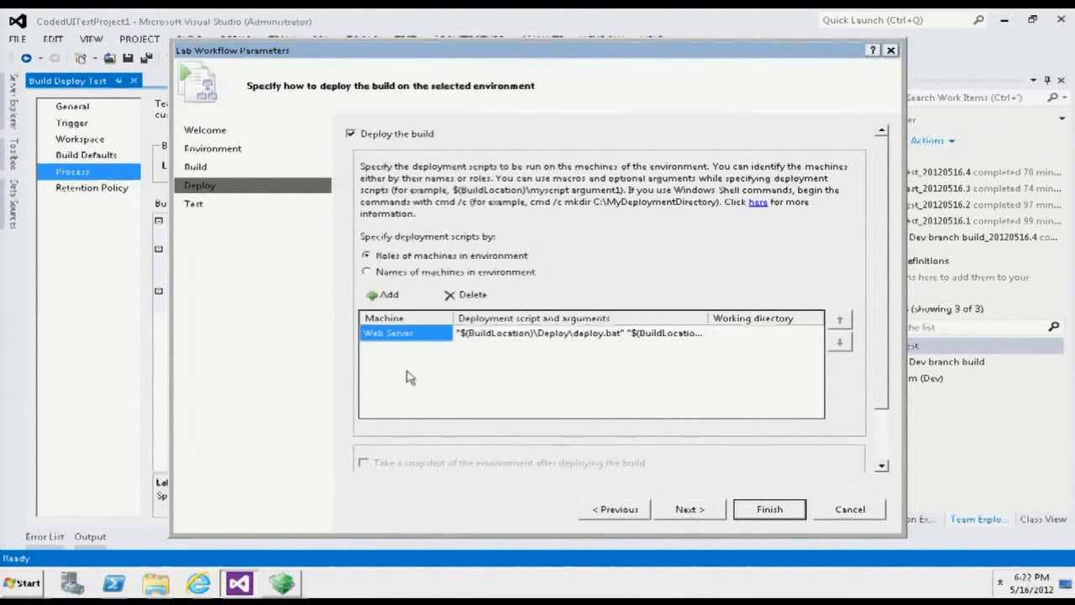
pyautogui.click(689, 510)
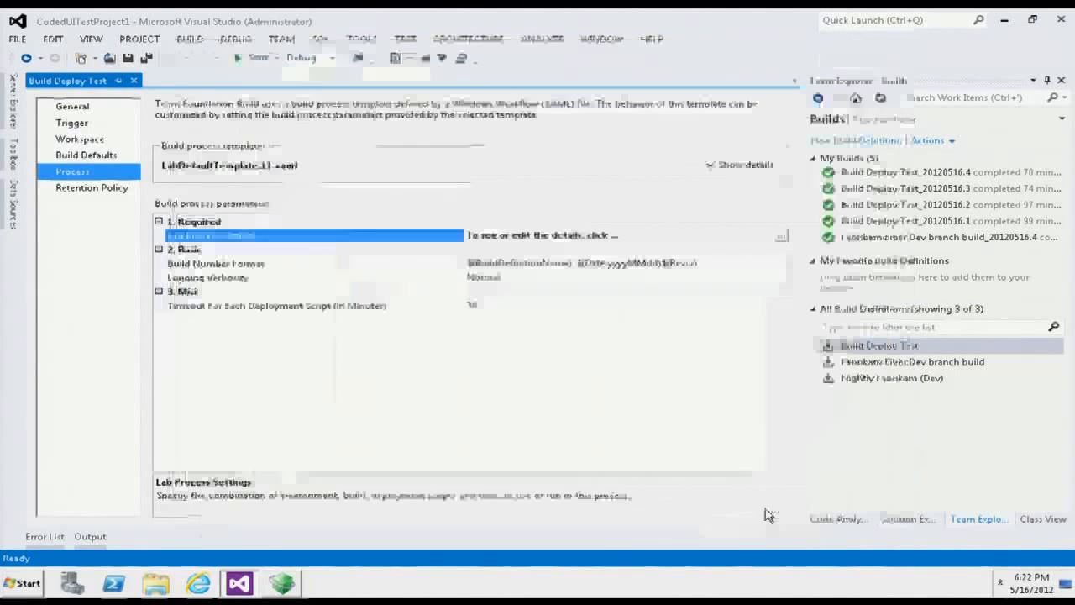
pyautogui.click(767, 509)
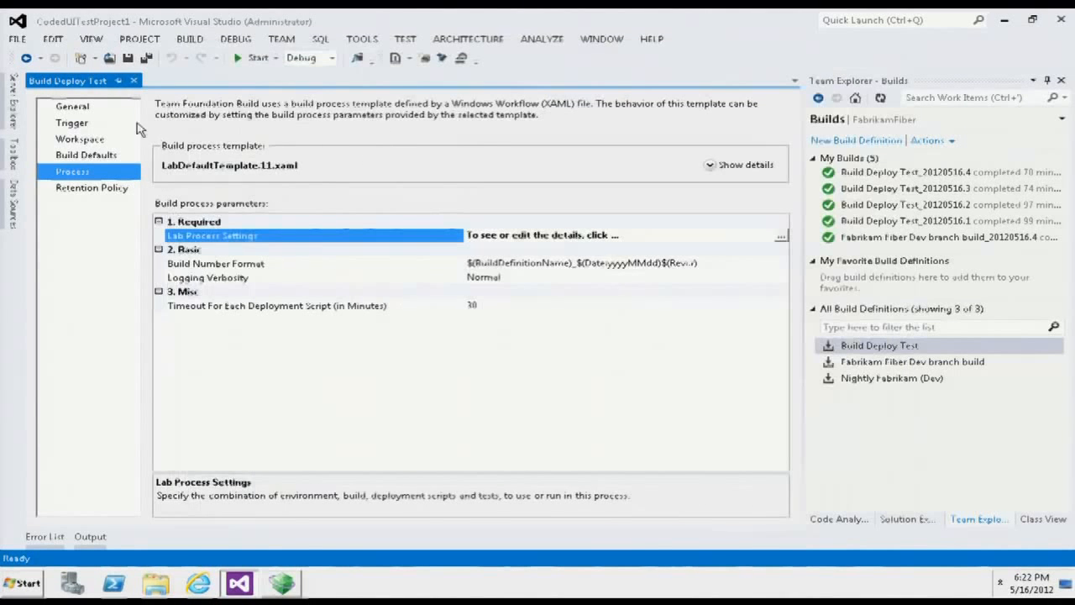
pyautogui.click(133, 80)
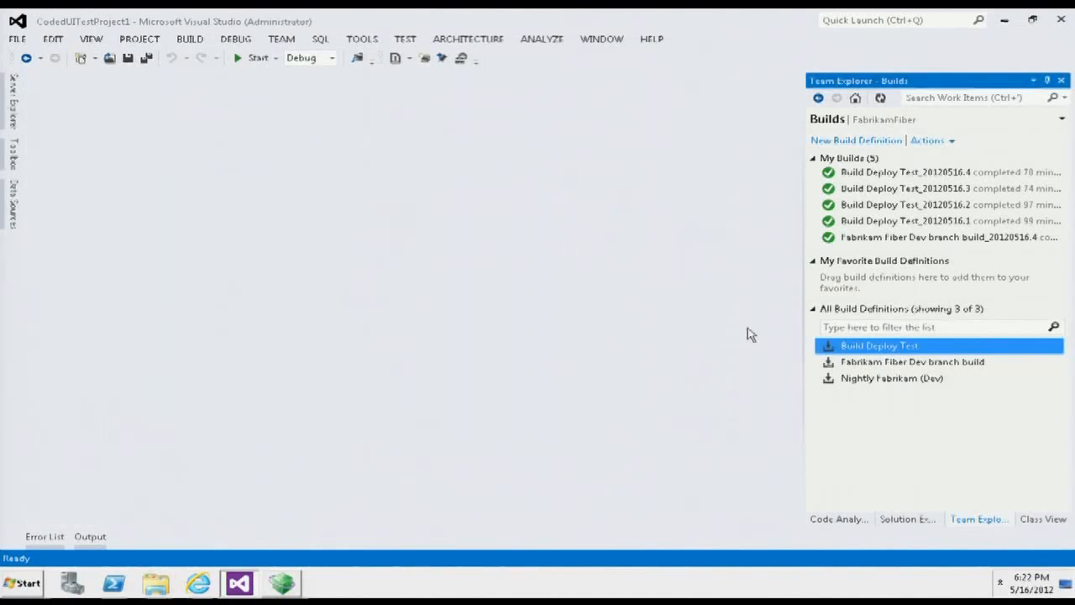
# - Open the Queue Build dialog for a new build of the Build Deploy Test definition
pyautogui.click(882, 368)
pyautogui.rightClick(881, 368)
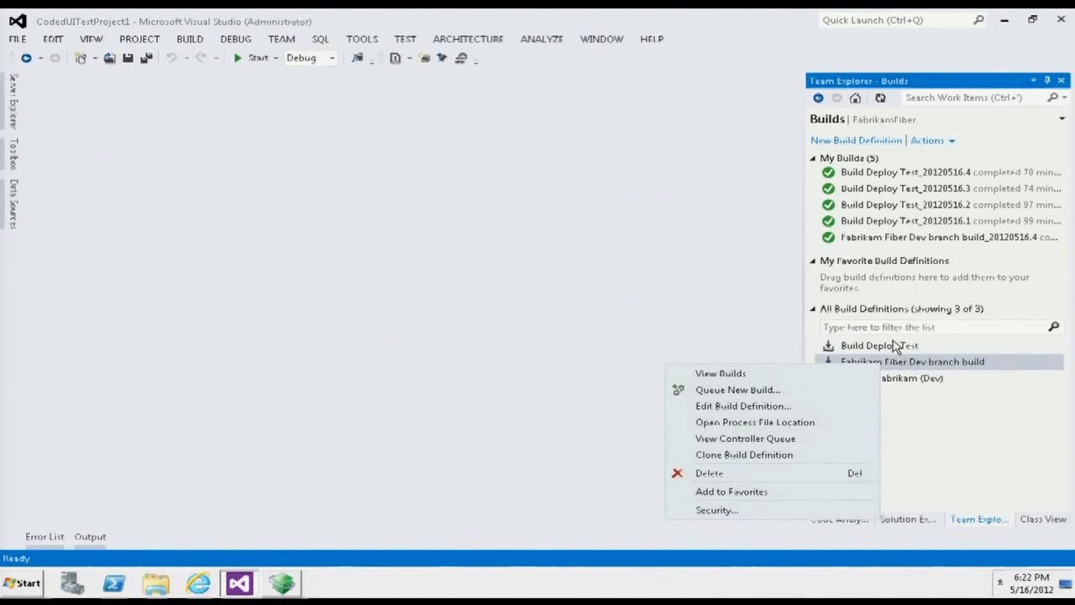
pyautogui.click(896, 348)
pyautogui.click(893, 348)
pyautogui.rightClick(893, 349)
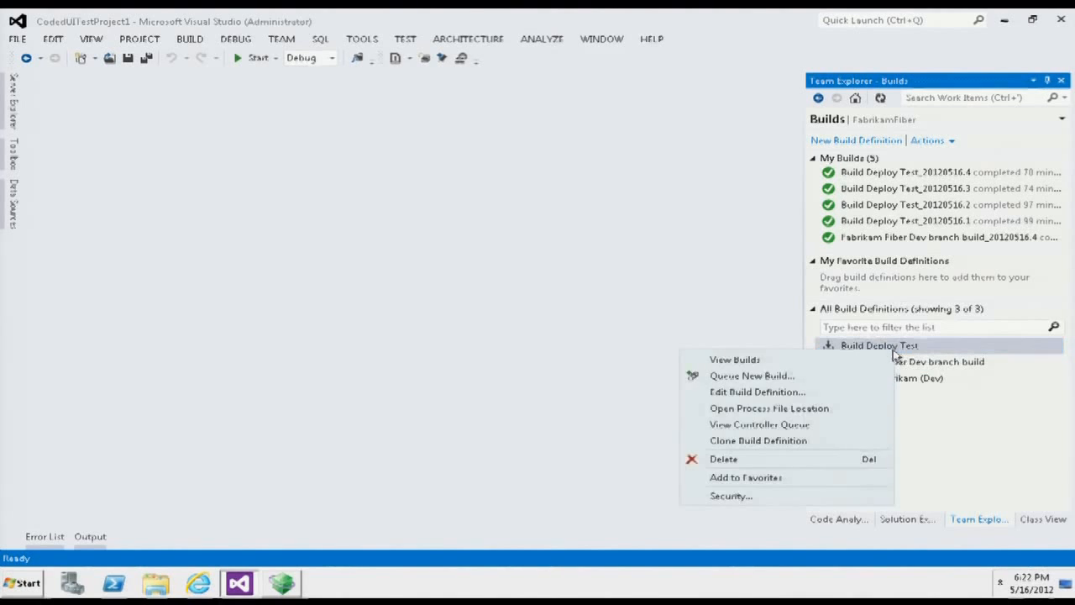
pyautogui.click(752, 376)
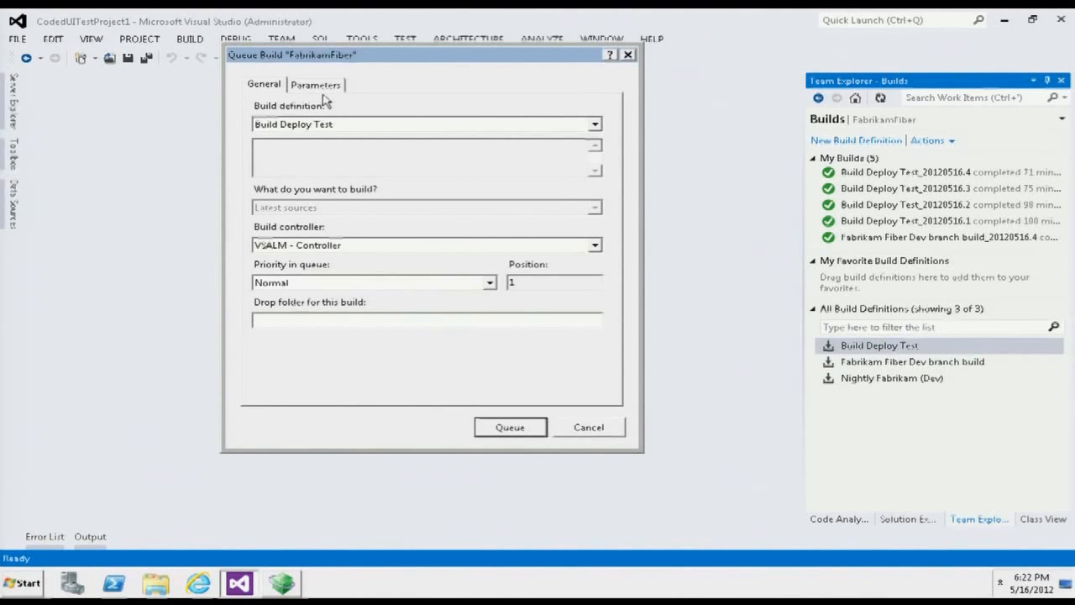
# - Set the Lab Process Settings to use the latest existing build of Fabrikam Fiber Dev branch build, and queue the Build Deploy Test build
pyautogui.click(312, 84)
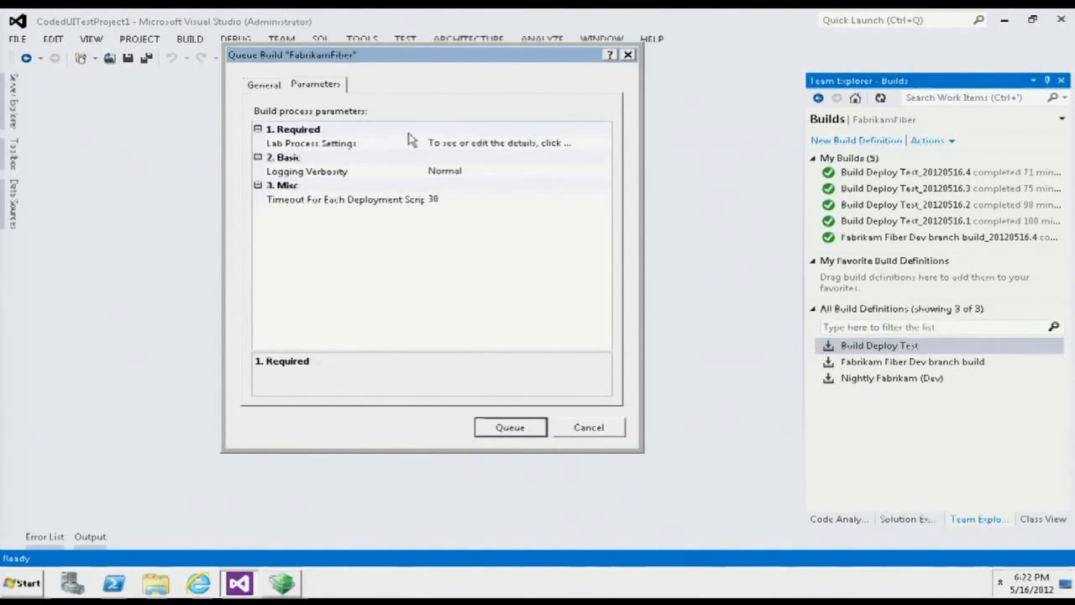
pyautogui.click(476, 144)
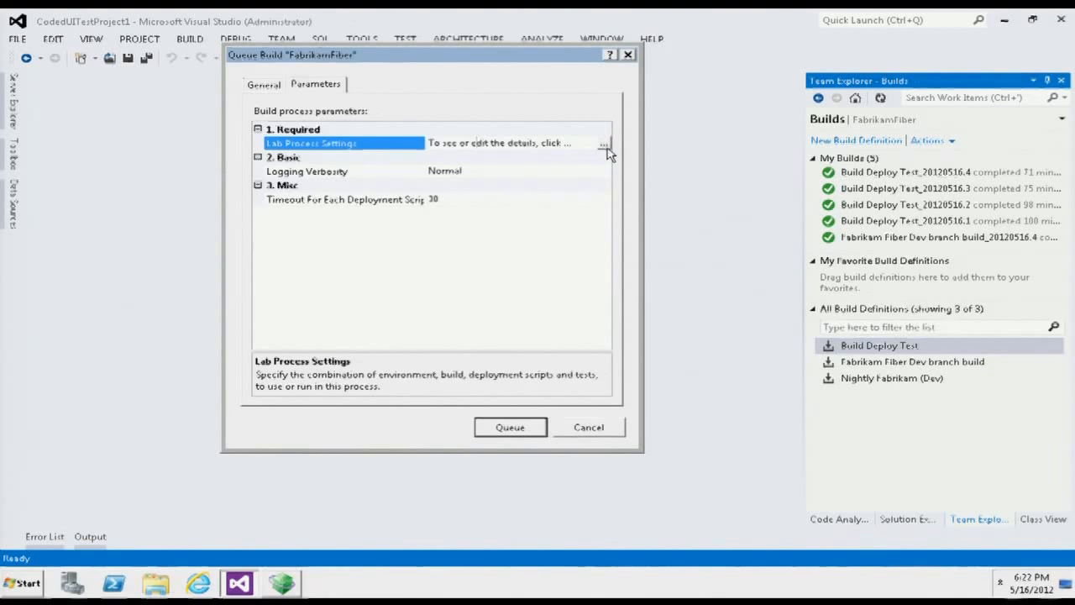
pyautogui.click(604, 147)
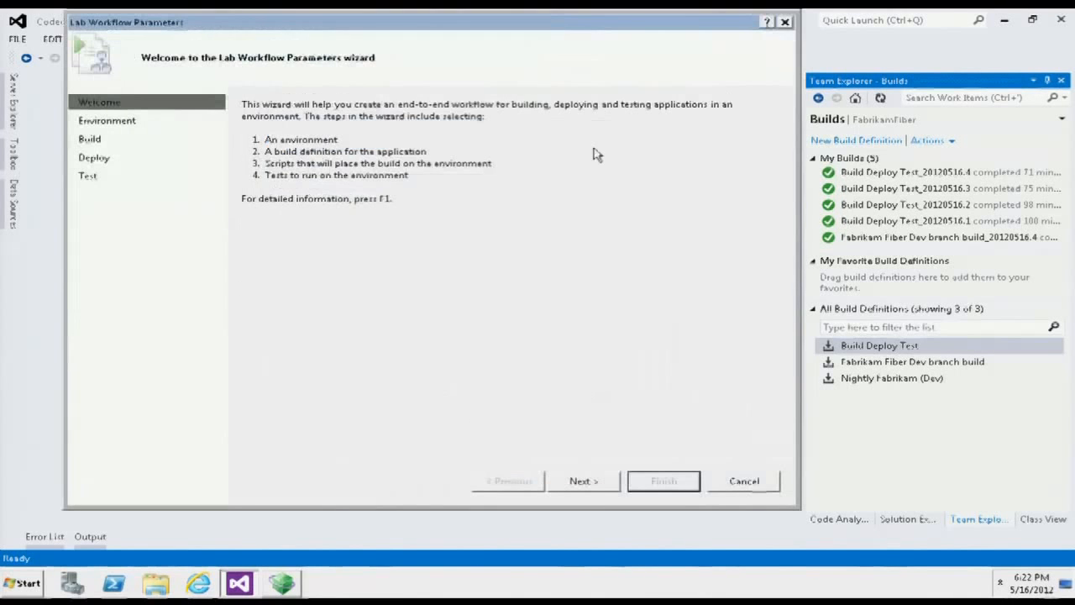
pyautogui.click(93, 139)
pyautogui.click(297, 202)
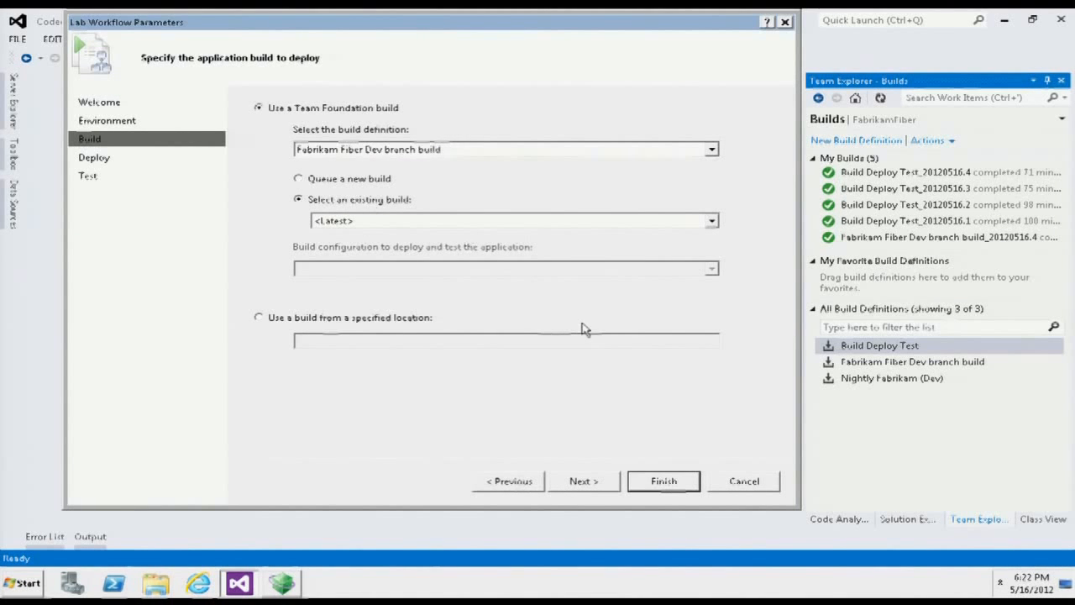
pyautogui.click(654, 481)
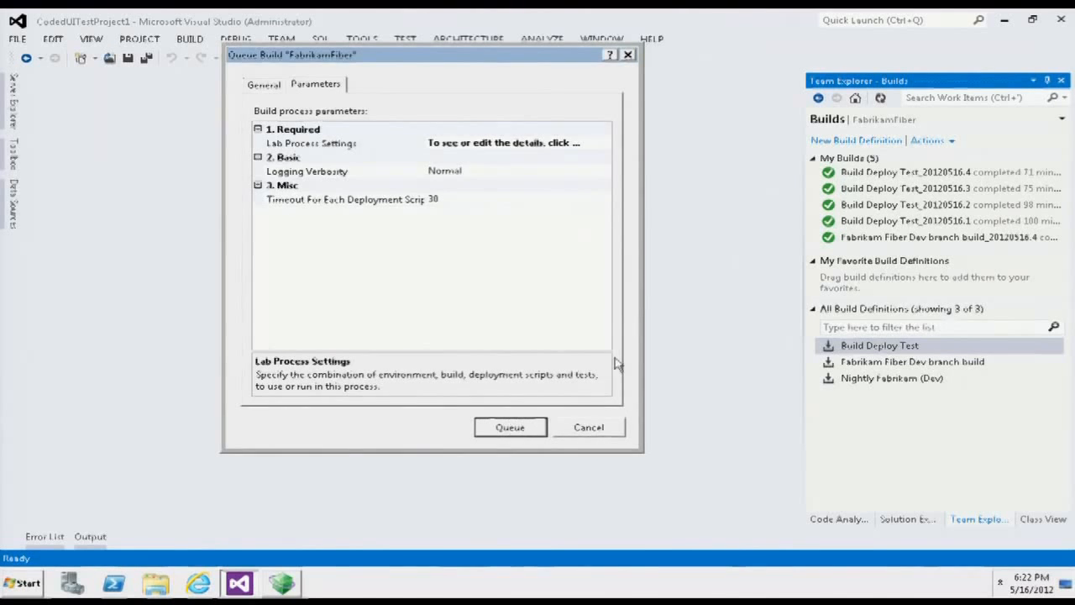
pyautogui.press('Return')
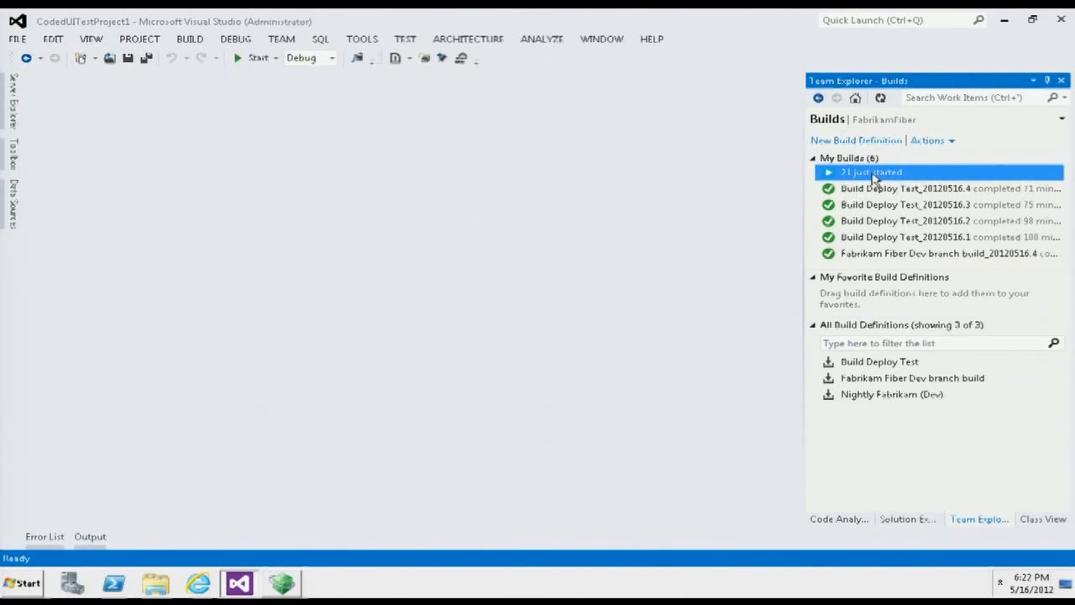
# - Open the newly started build's details, take the remote desktop out of full screen, and bring the Lab Guest virtual machine window to the front
pyautogui.doubleClick(874, 173)
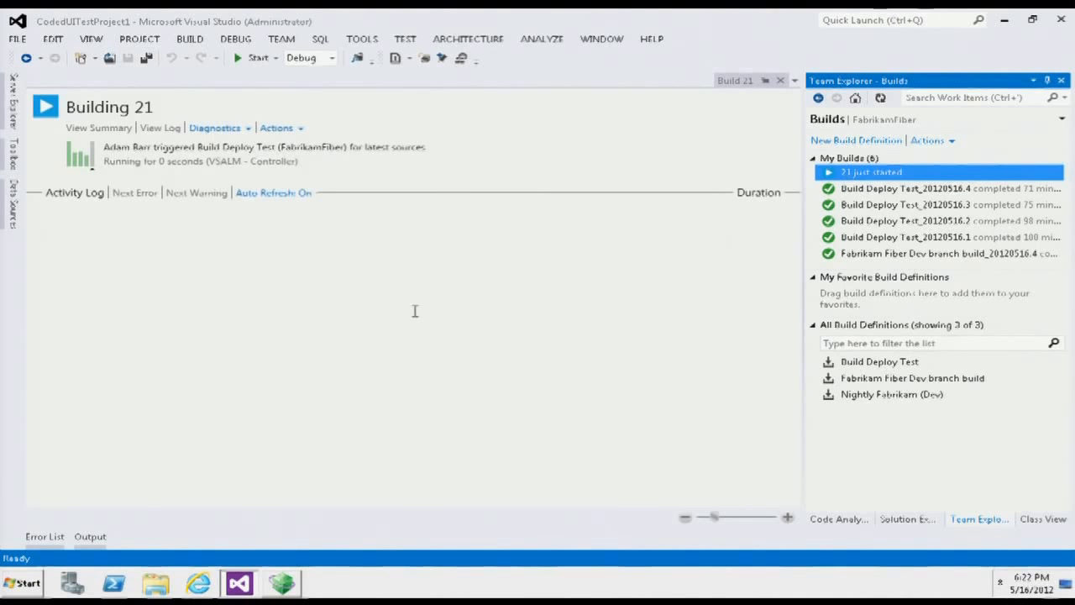
pyautogui.moveTo(781, 24)
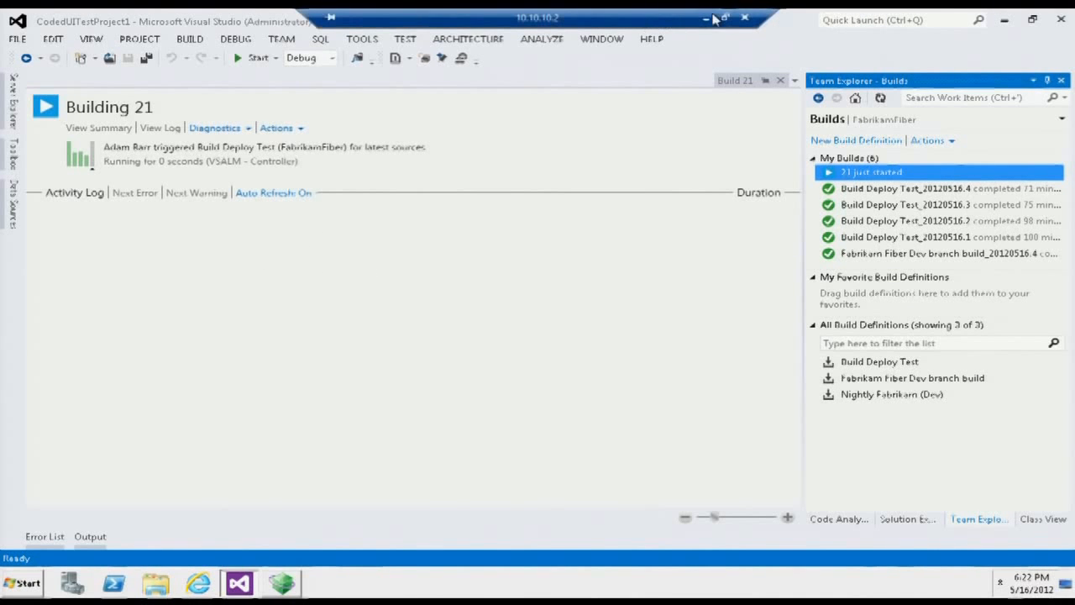
pyautogui.click(725, 18)
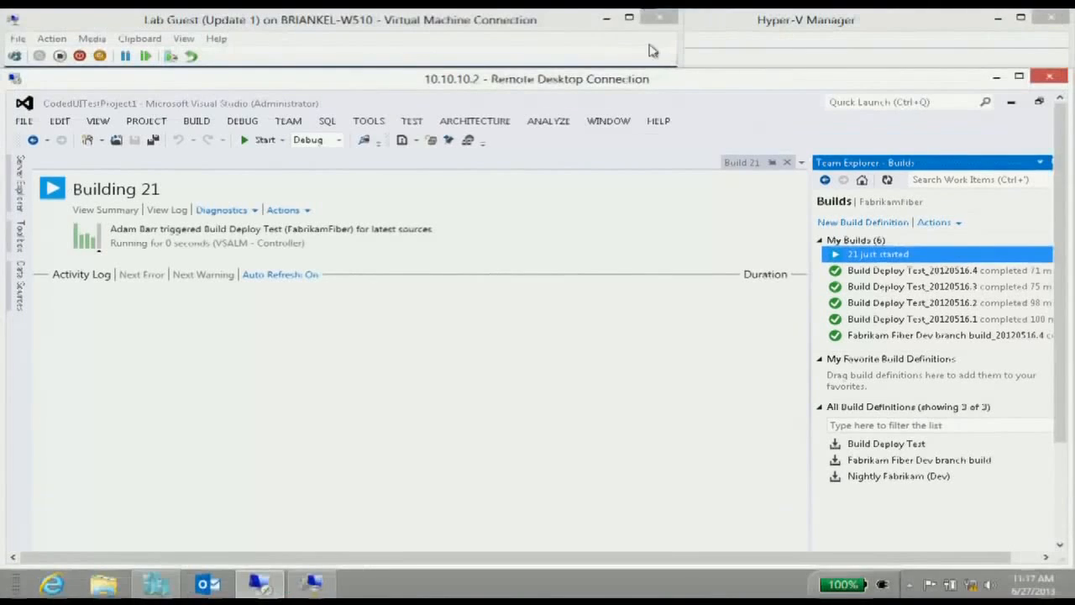
pyautogui.click(414, 28)
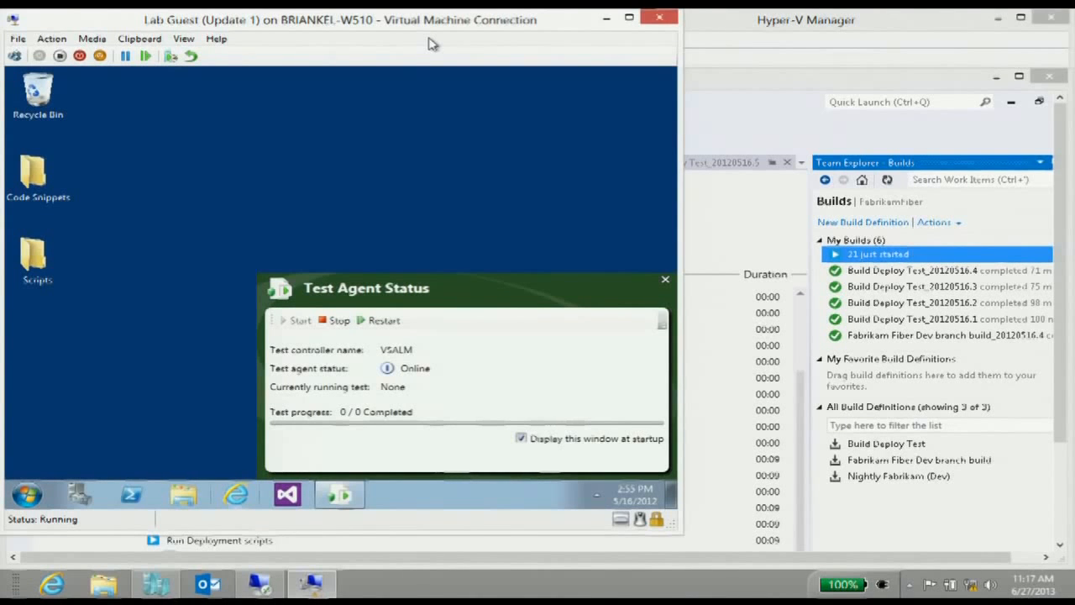
pyautogui.moveTo(419, 24); pyautogui.dragTo(424, 35)
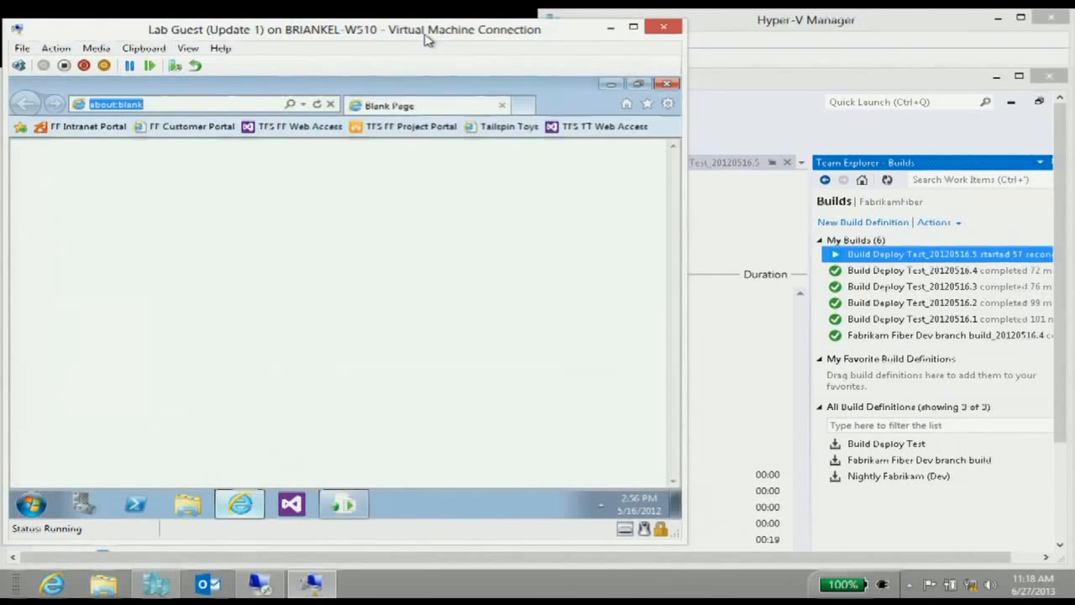
pyautogui.write('http://127.0.0.1:100/')
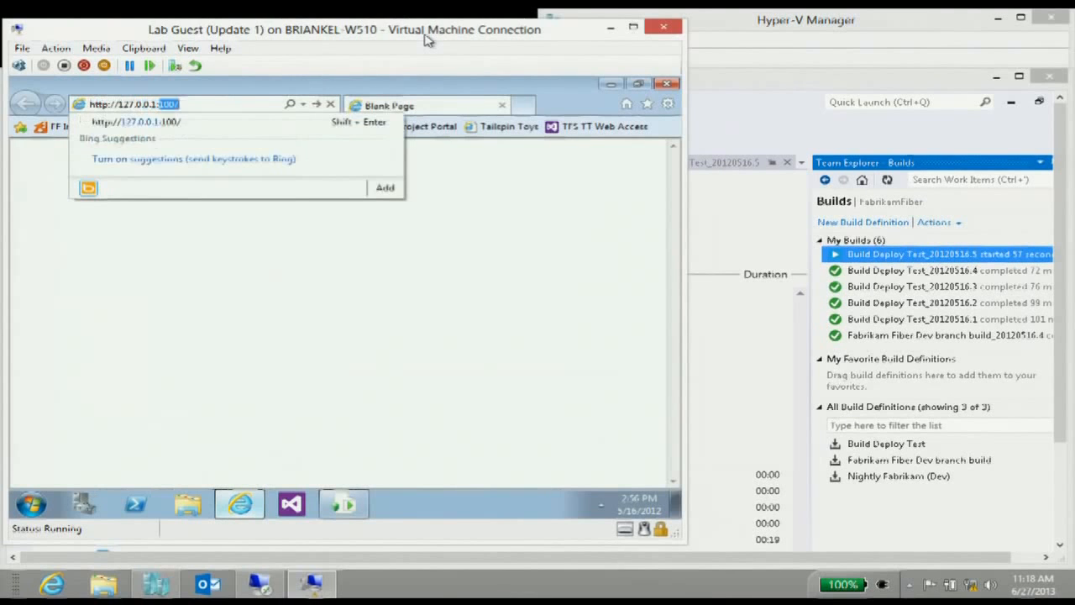
pyautogui.press('Return')
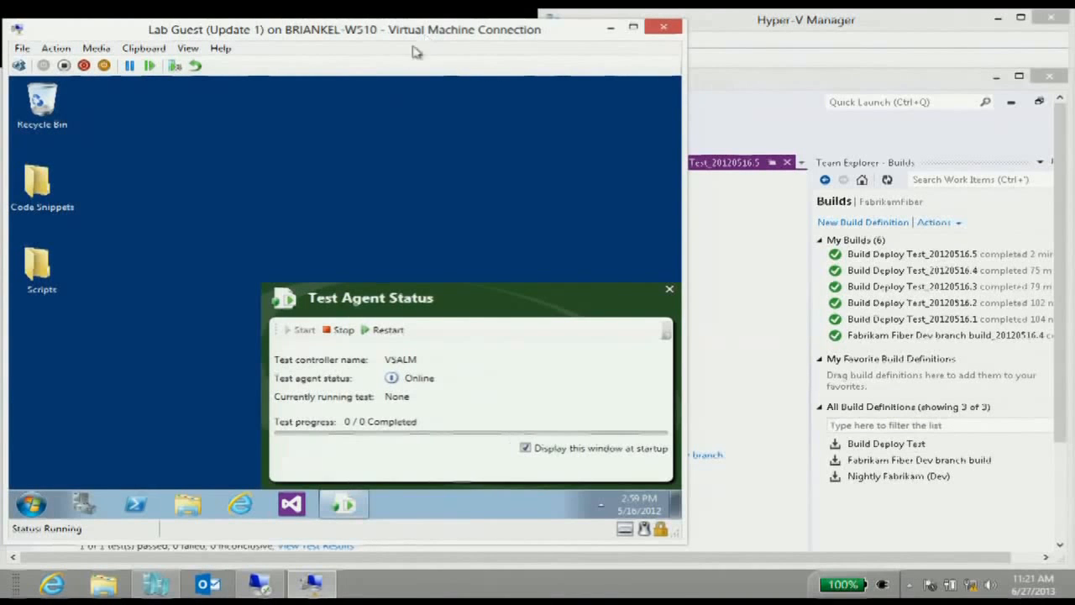
# - Open the shutdown options of Windows in the Lab Guest virtual machine
pyautogui.click(31, 504)
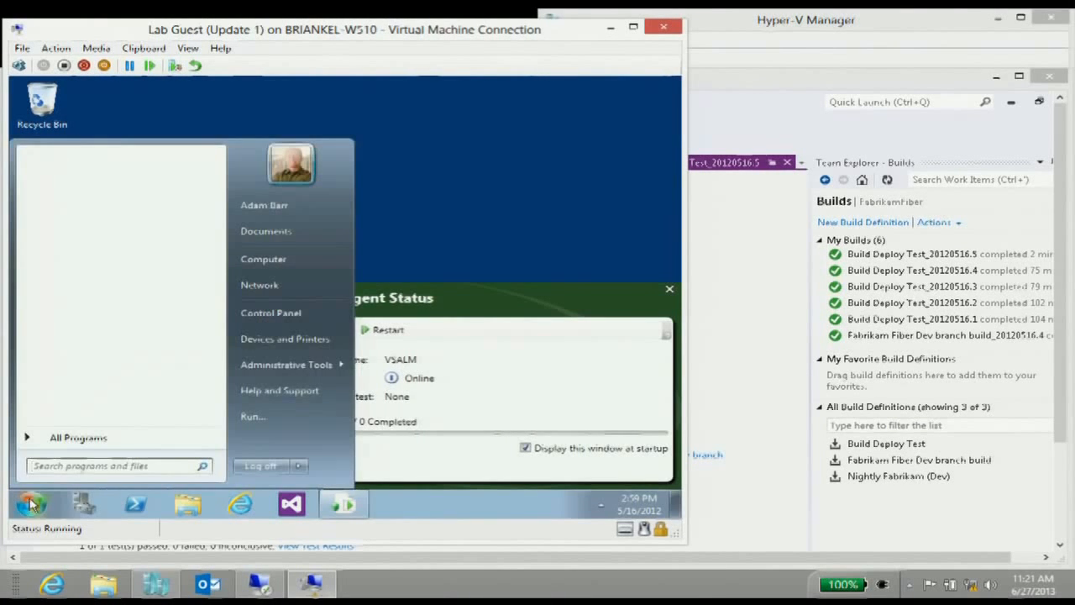
pyautogui.click(300, 467)
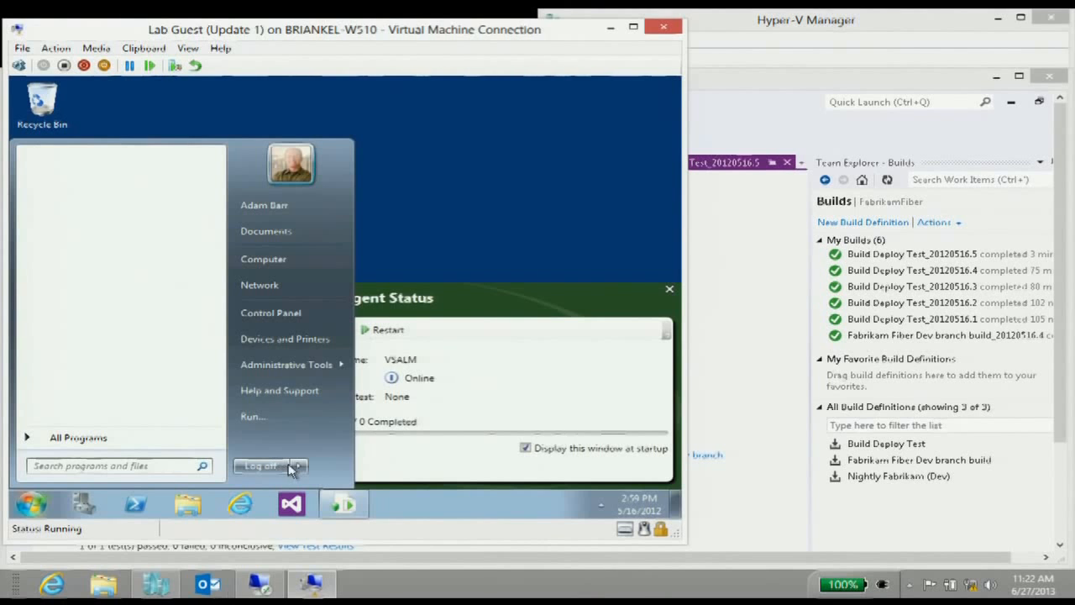
pyautogui.moveTo(301, 470)
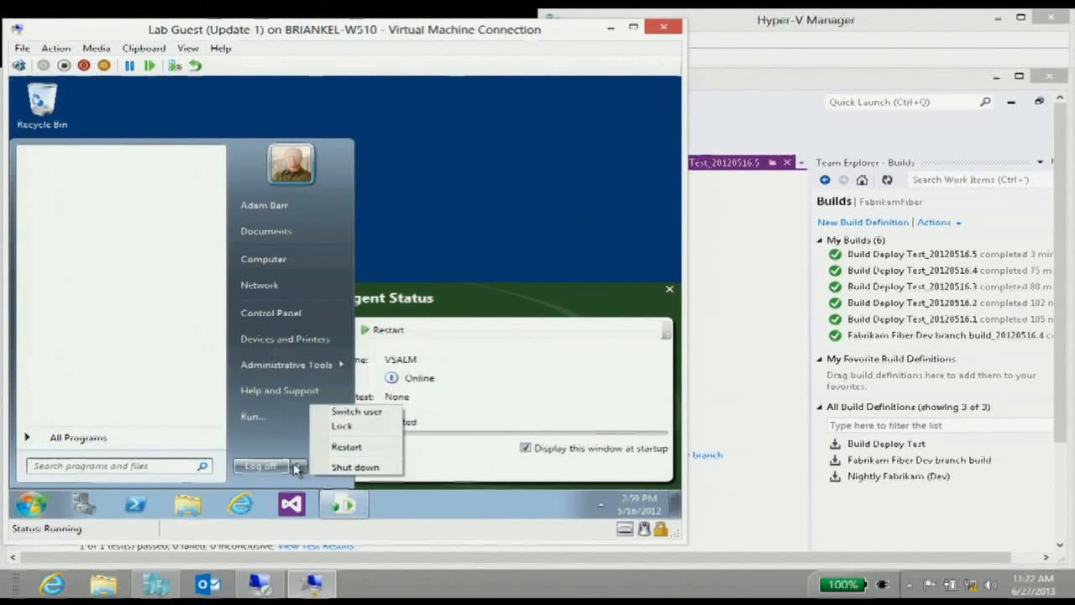